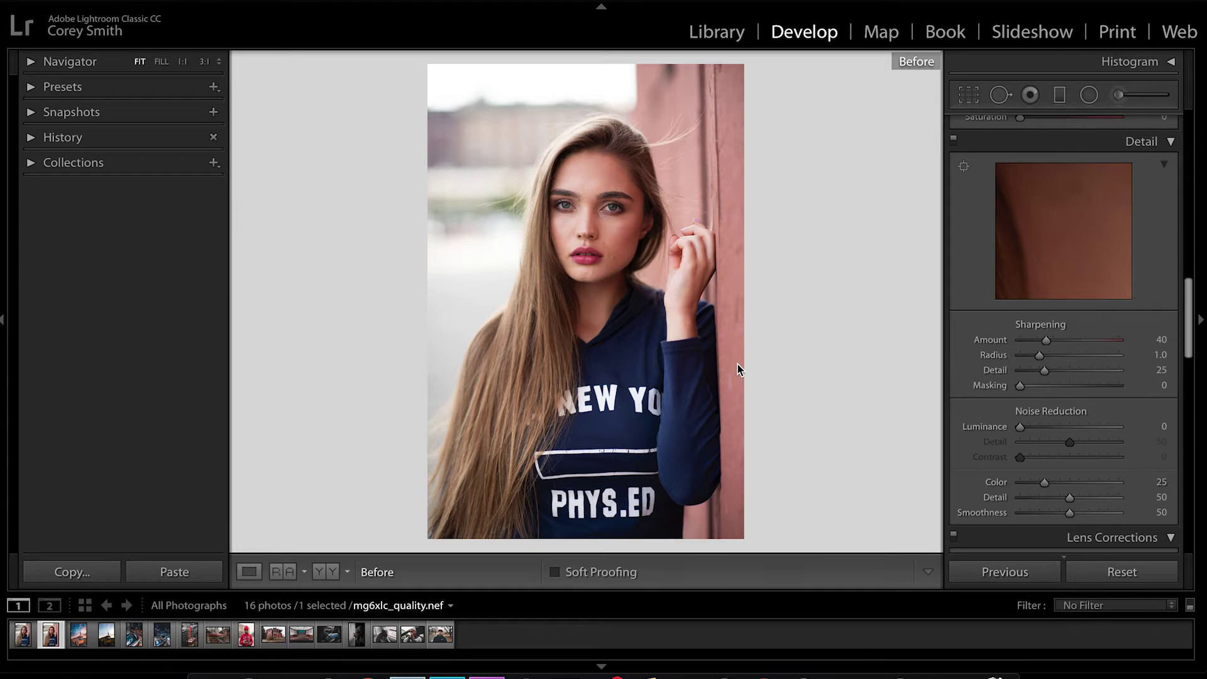
# Open the portrait mg6xlc_quality.nef from the photo catalog in Adobe Photoshop CC 2019 for editing
pyautogui.rightClick(596, 306)
pyautogui.moveTo(626, 312)
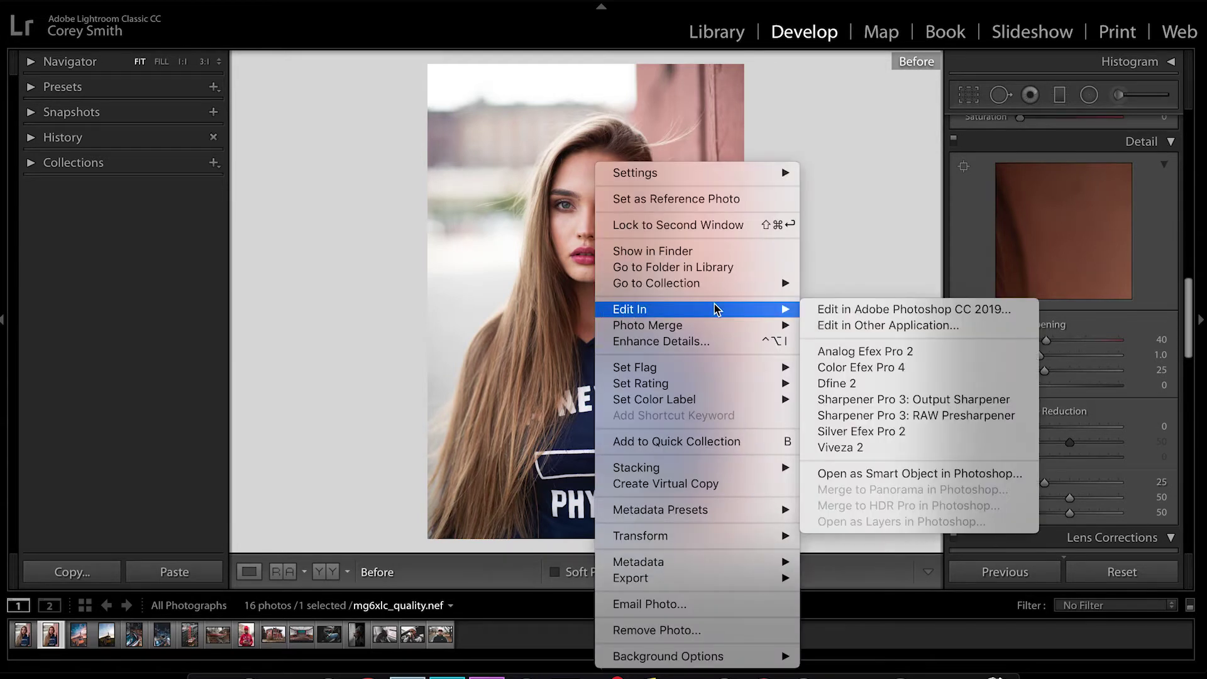
pyautogui.click(863, 308)
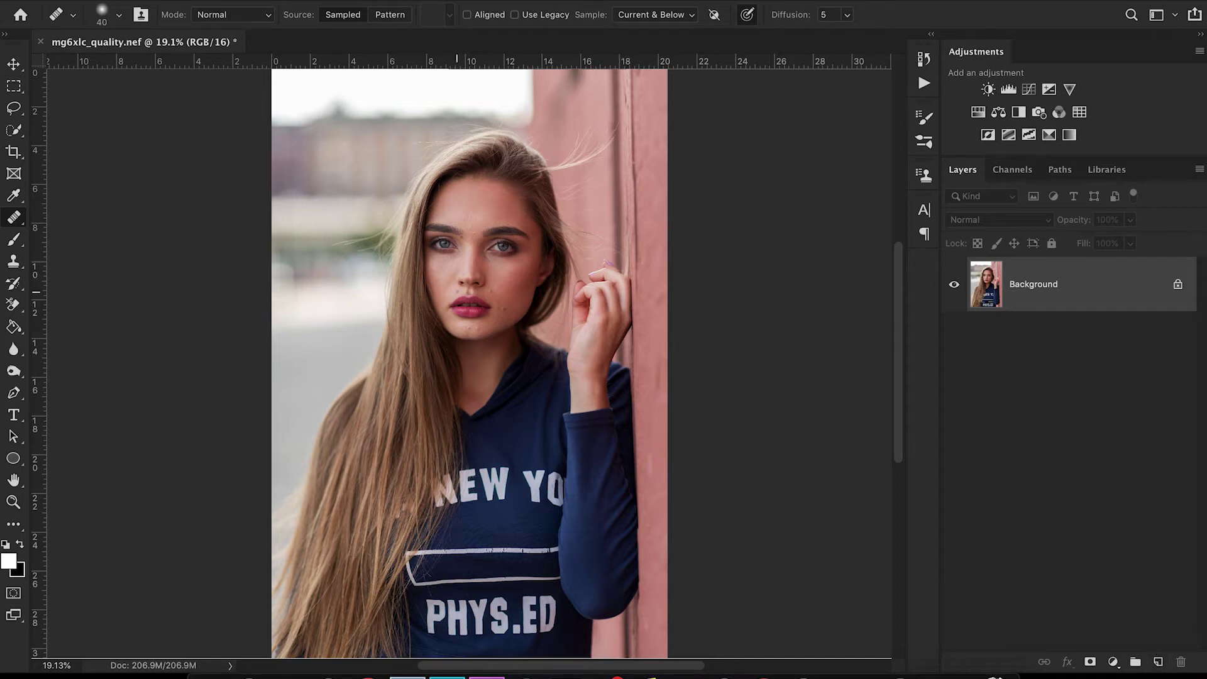
# Examine the skin on the chin, cheeks and forehead at close range for blemishes
pyautogui.scroll(6, 457, 292)
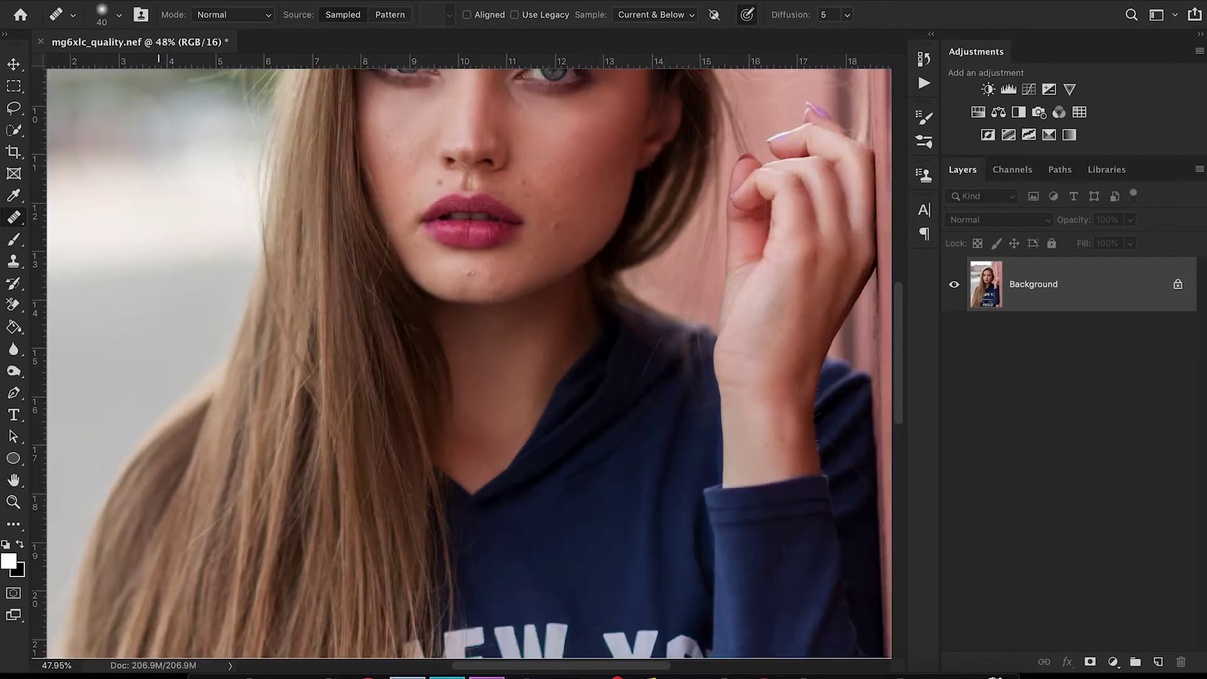
pyautogui.scroll(2, 457, 292)
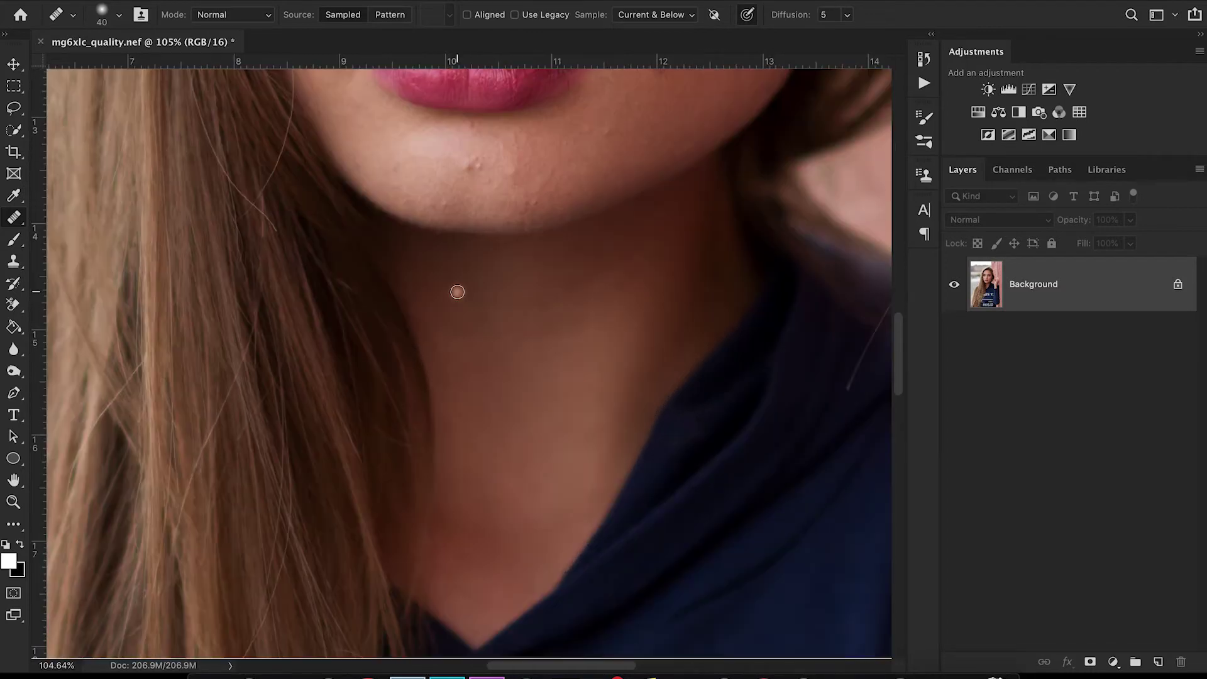
pyautogui.scroll(5, 457, 292)
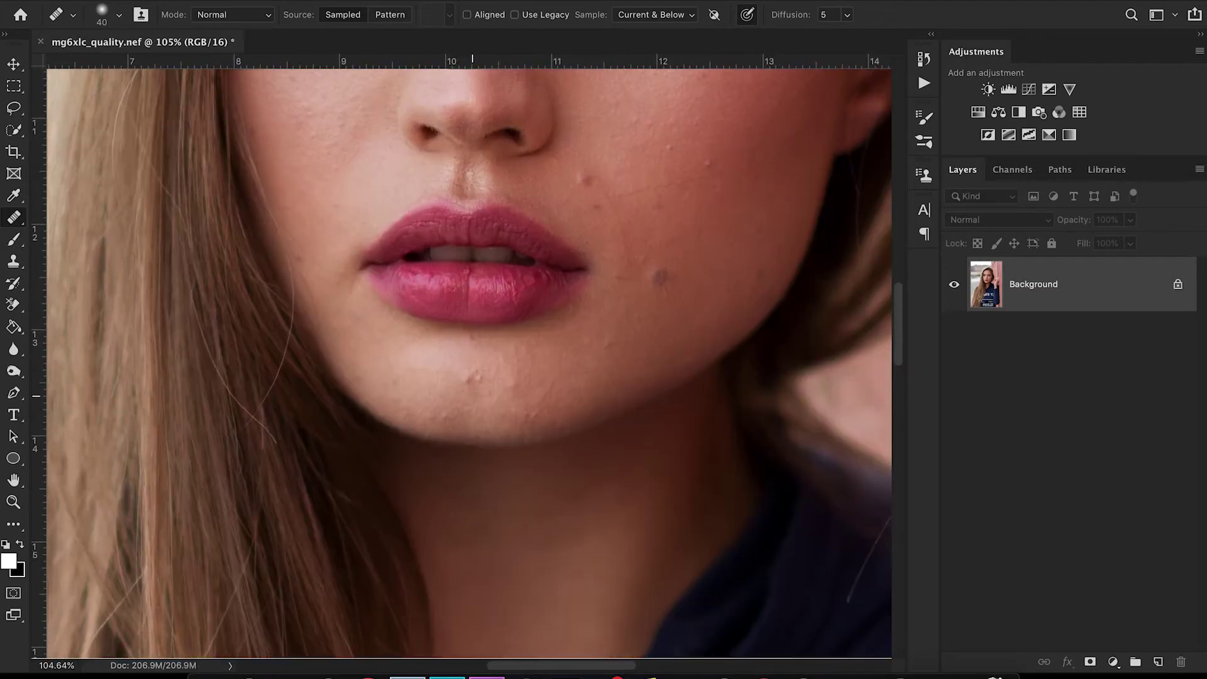
pyautogui.scroll(3, 541, 352)
pyautogui.scroll(5, 541, 351)
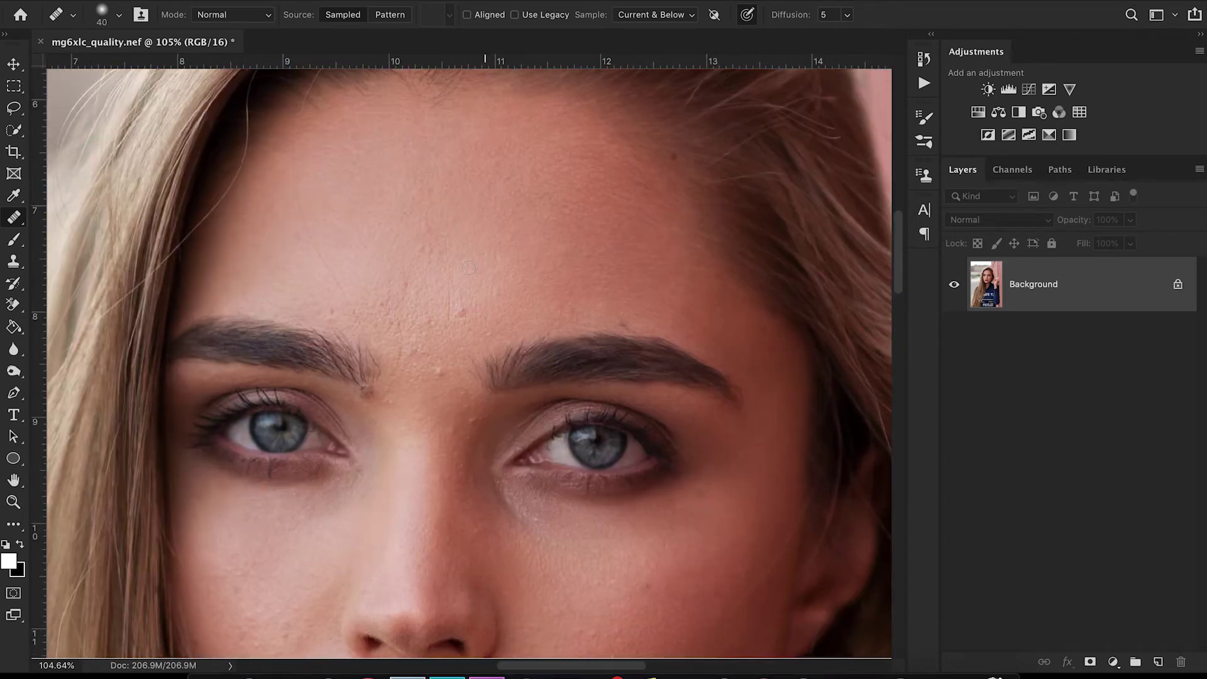
pyautogui.scroll(-10, 414, 385)
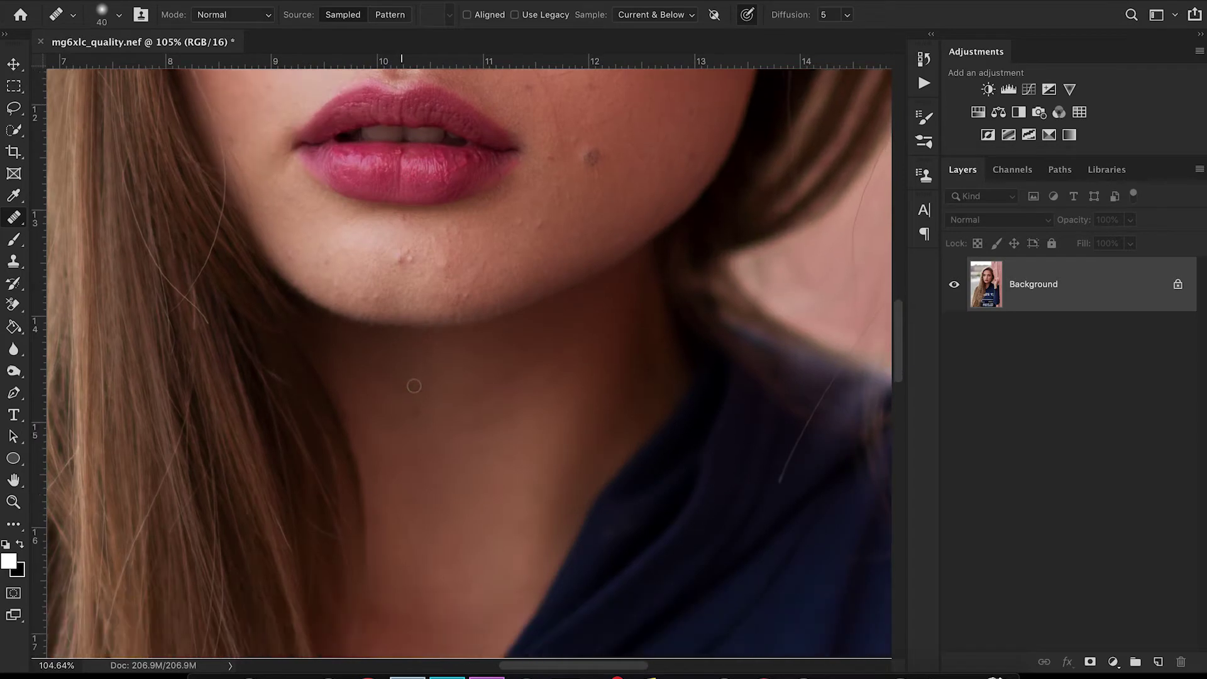
pyautogui.scroll(3, 413, 386)
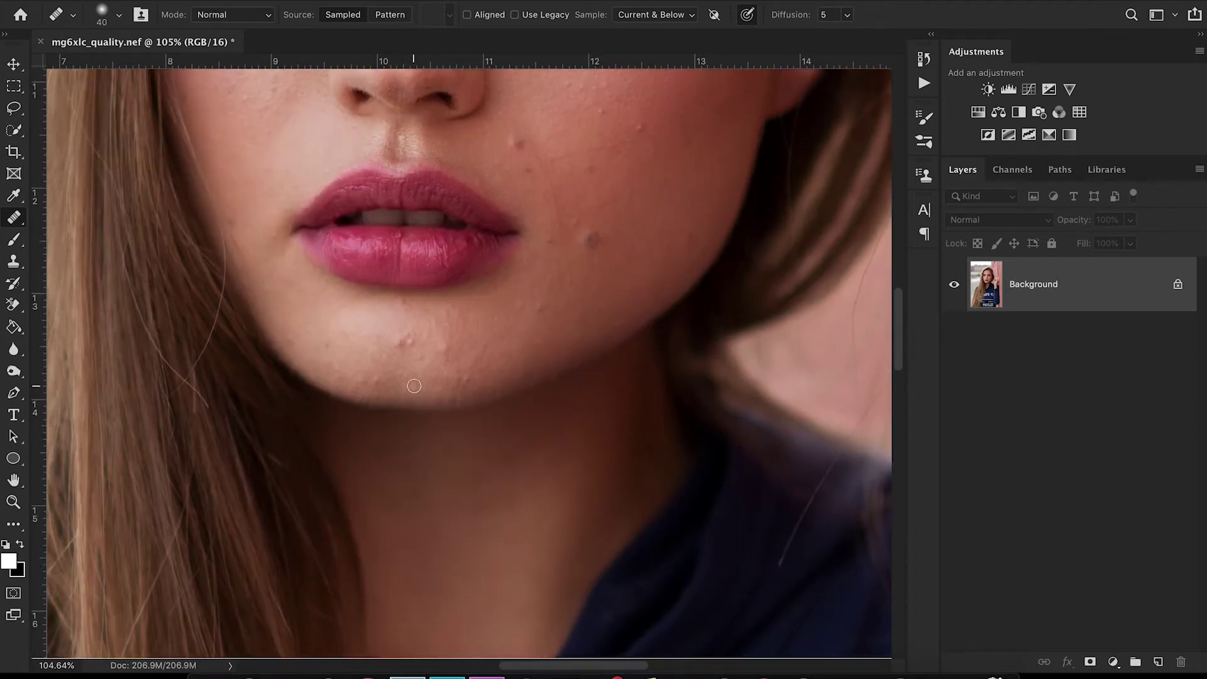
# Add a new empty layer above the Background and choose the Healing Brush tool
pyautogui.click(1158, 662)
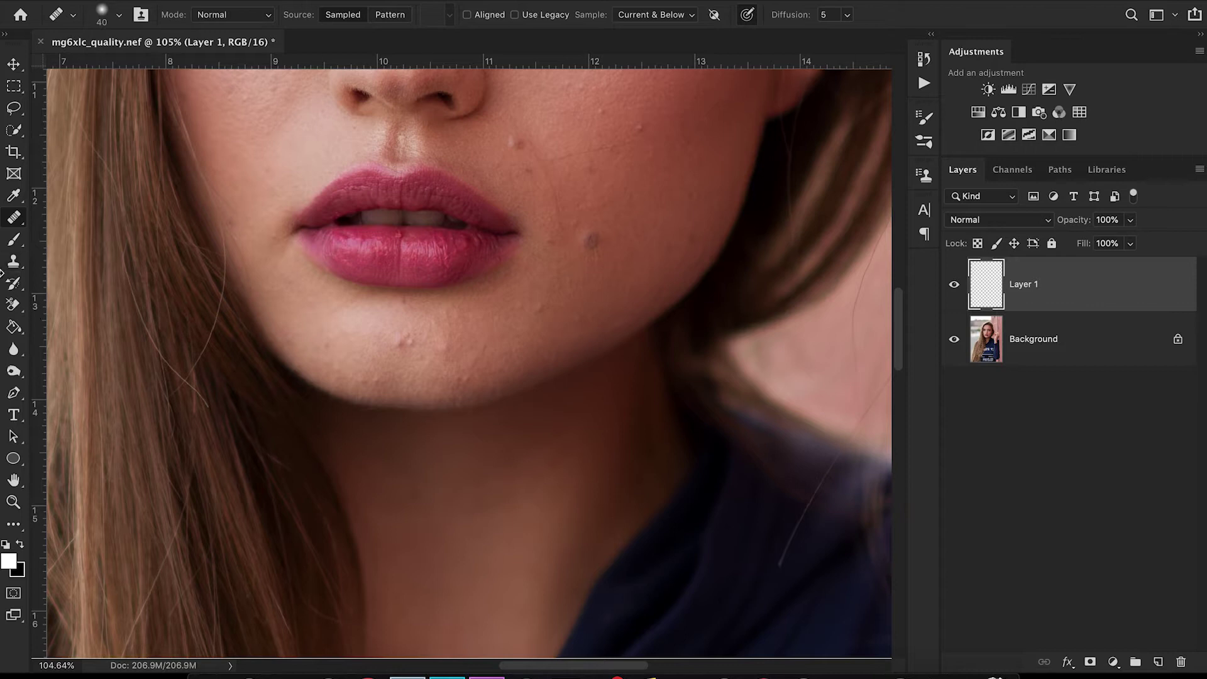
pyautogui.rightClick(14, 219)
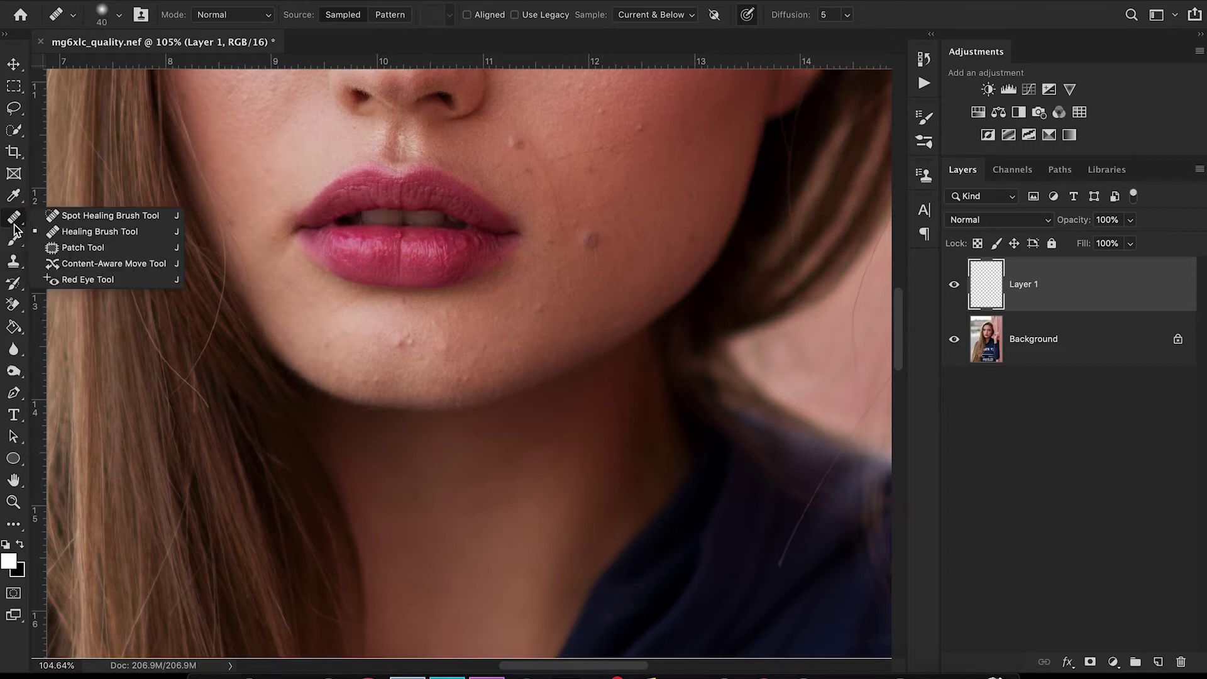
pyautogui.click(80, 233)
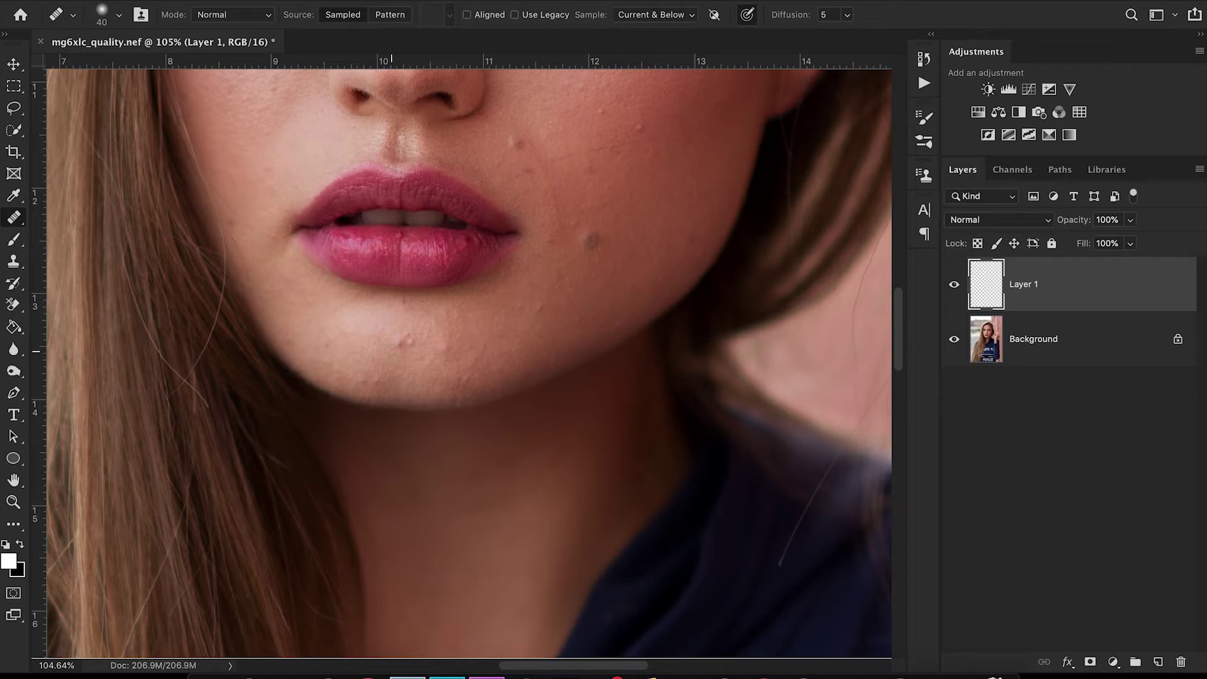
# Heal the blemish in the middle of the chin with clean skin sampled right beside it
pyautogui.scroll(5, 474, 361)
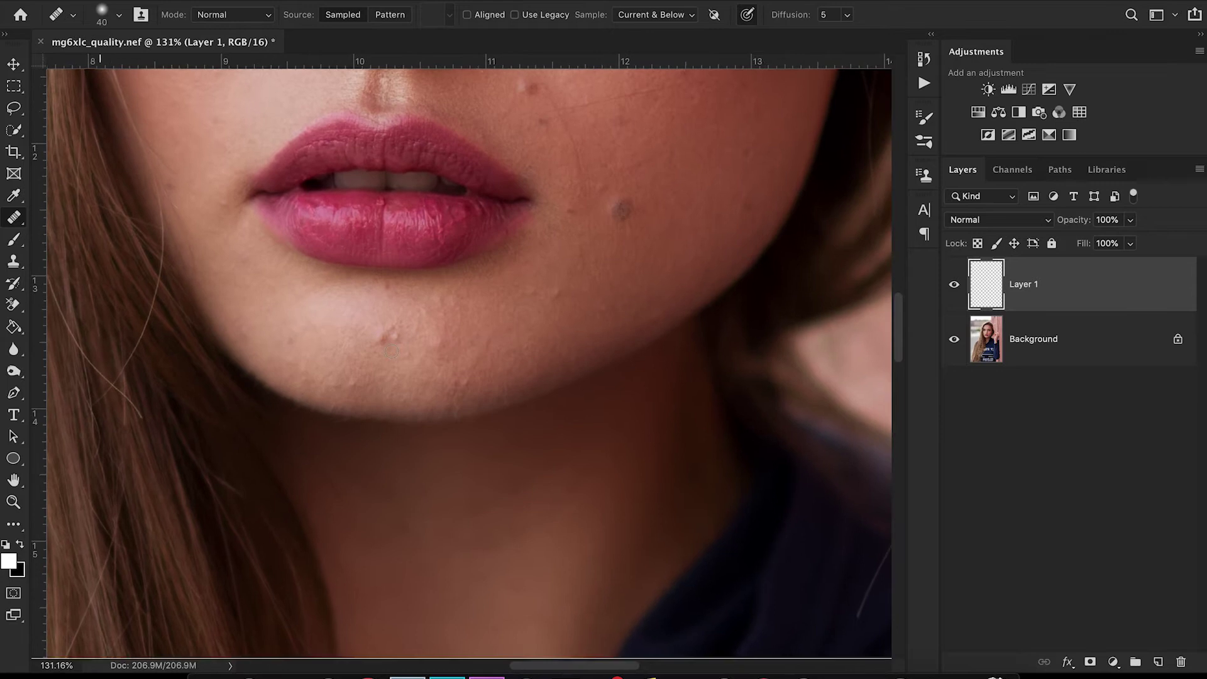
pyautogui.scroll(1, 353, 333)
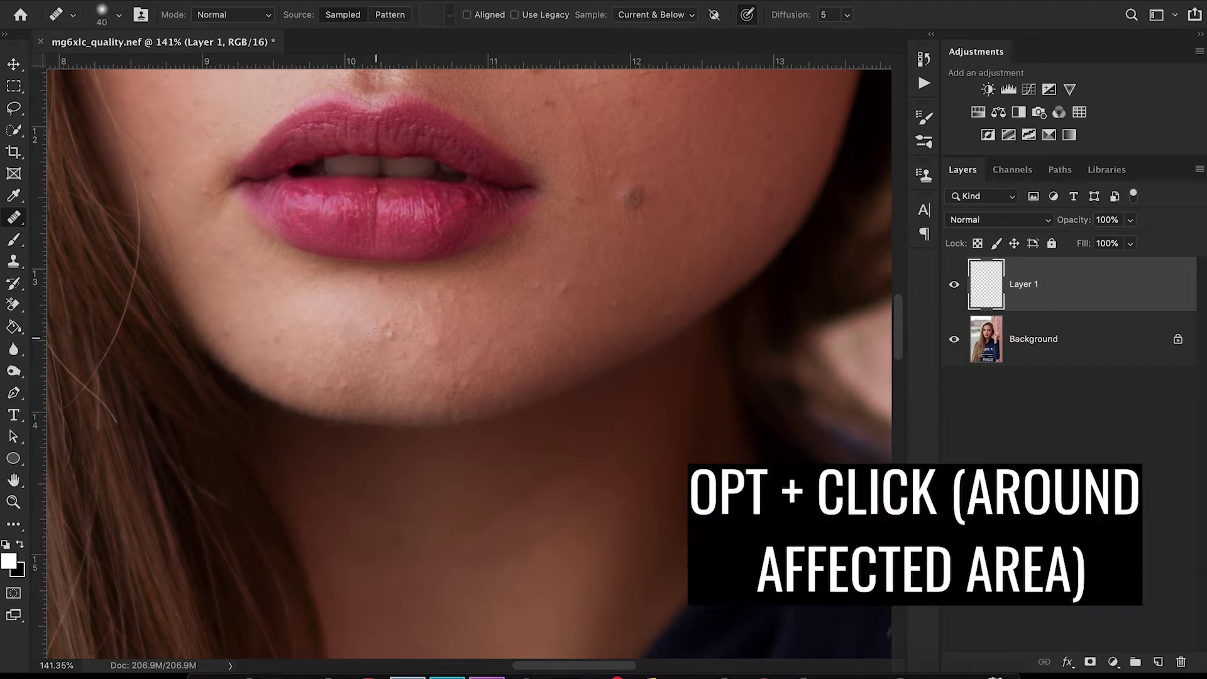
pyautogui.click(372, 336)
pyautogui.click(381, 322)
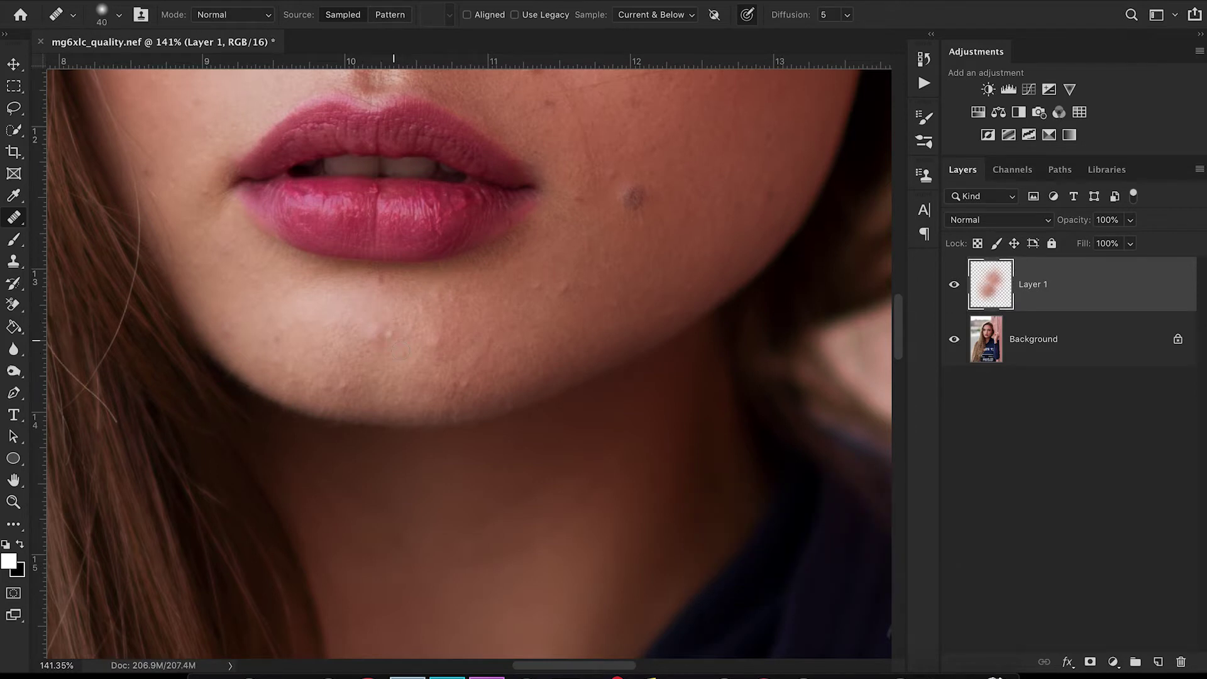
pyautogui.click(390, 335)
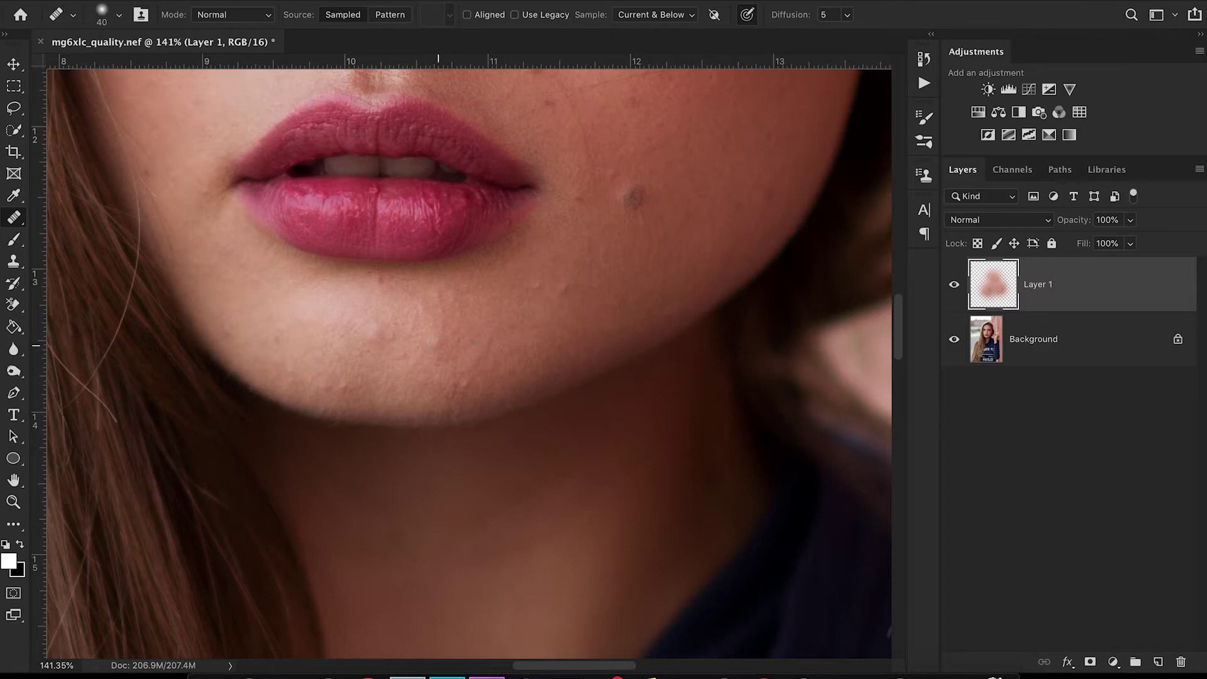
# Heal the remaining small bumps across the chin and along its lower edge on Layer 1
pyautogui.click(437, 344)
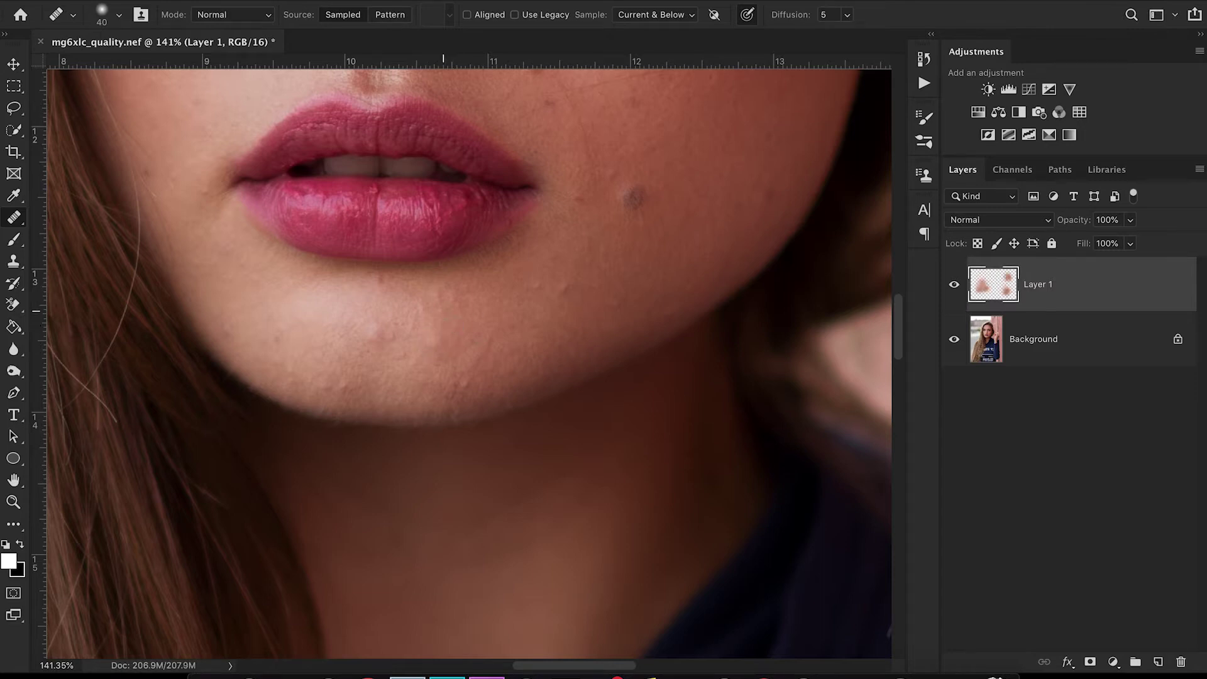
pyautogui.click(381, 278)
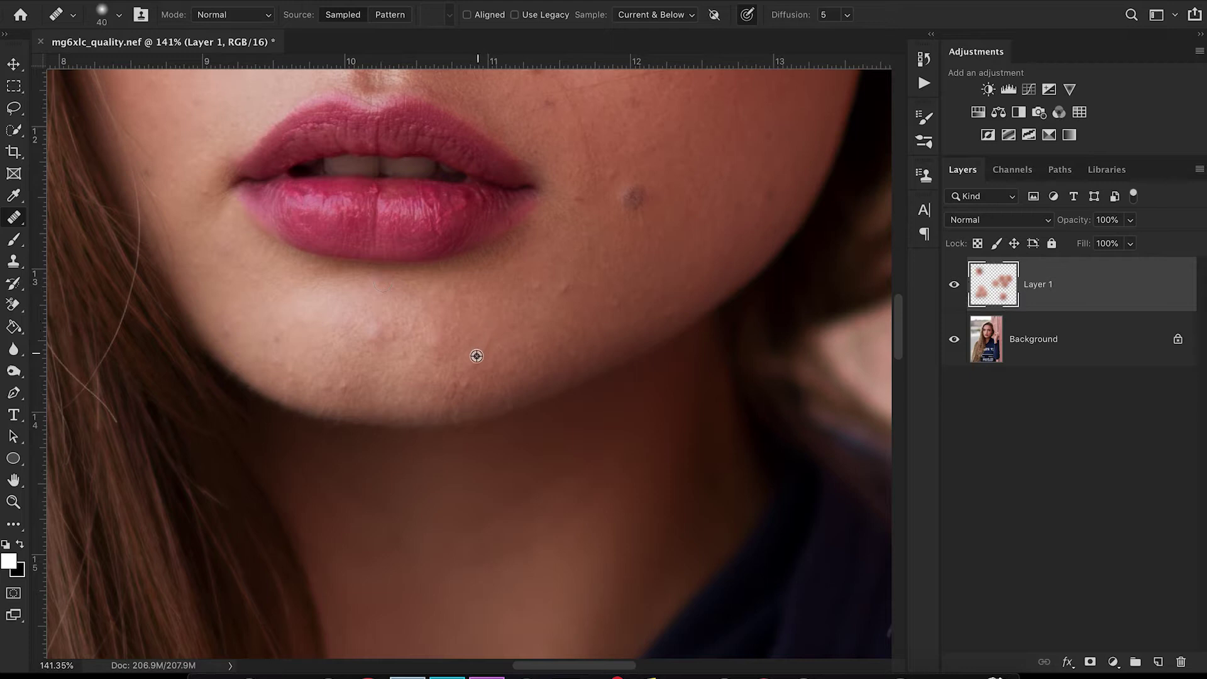
pyautogui.click(468, 389)
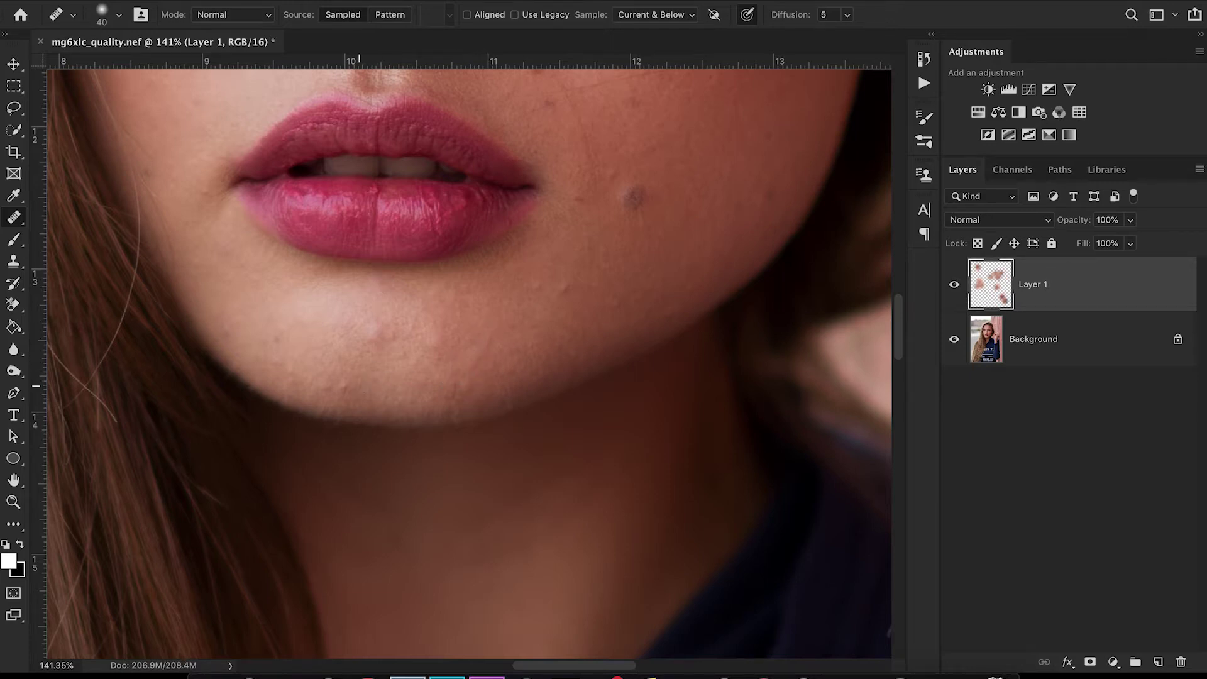
pyautogui.click(345, 386)
pyautogui.click(325, 386)
pyautogui.click(296, 377)
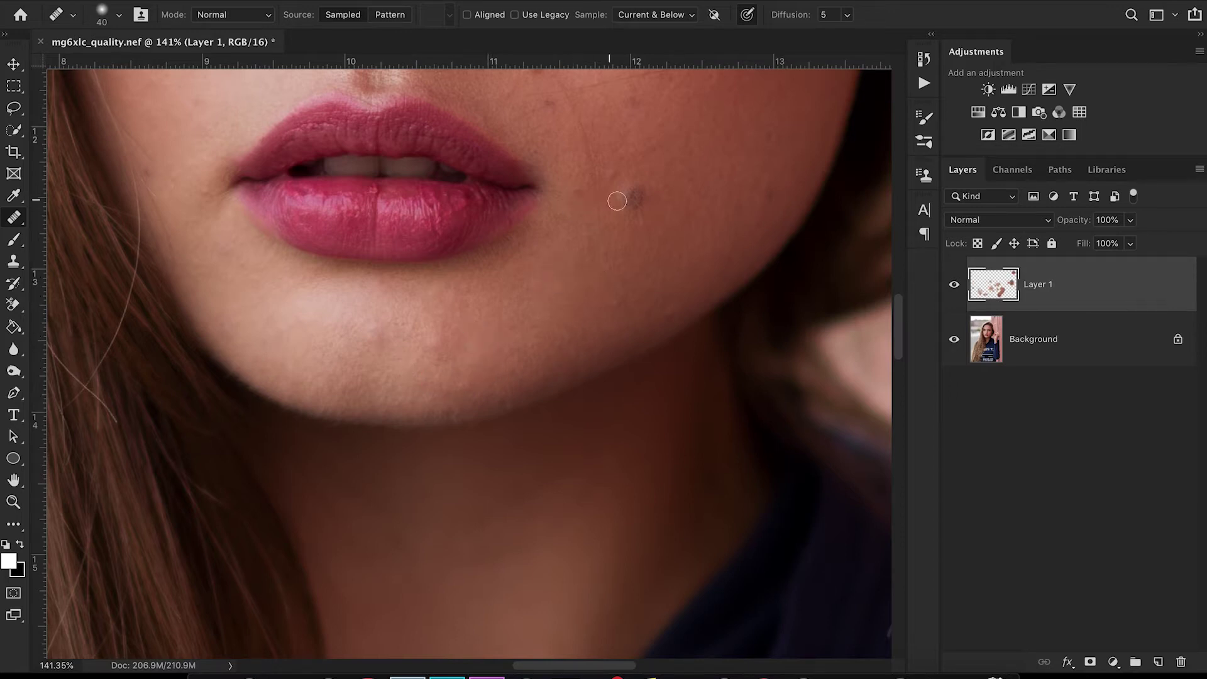
# Enlarge the healing brush to 50 and heal the small spots on both cheeks and around the nose and mouth
pyautogui.press(']')
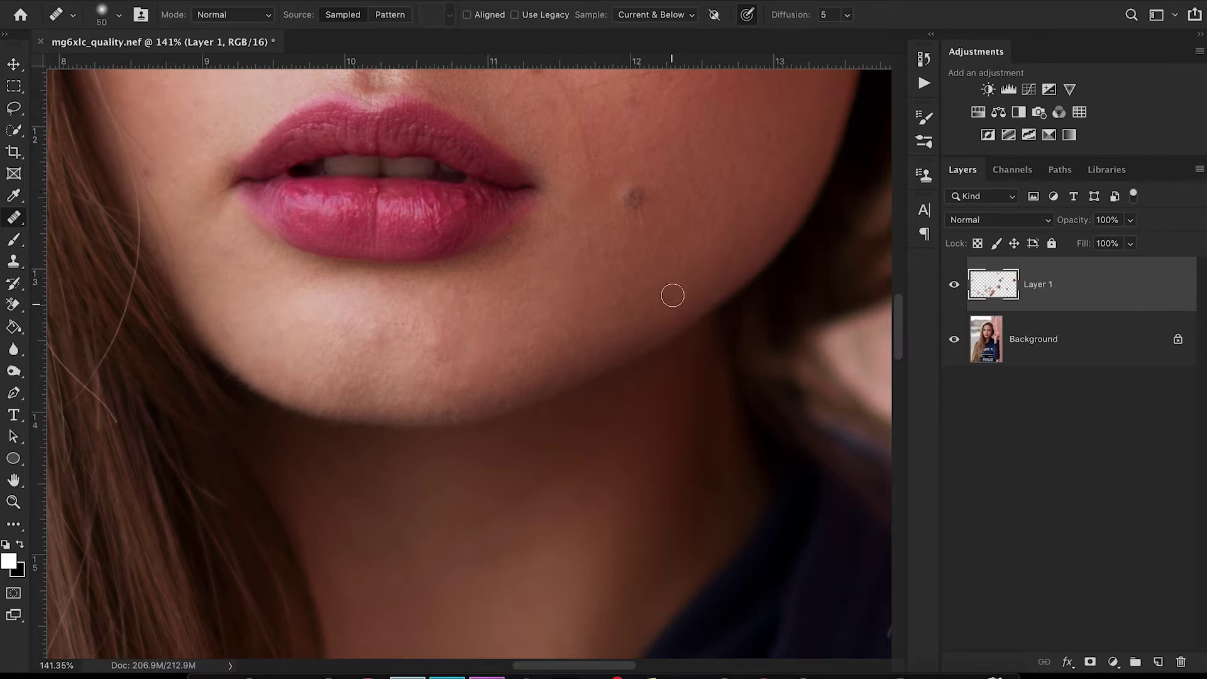
pyautogui.scroll(5, 717, 276)
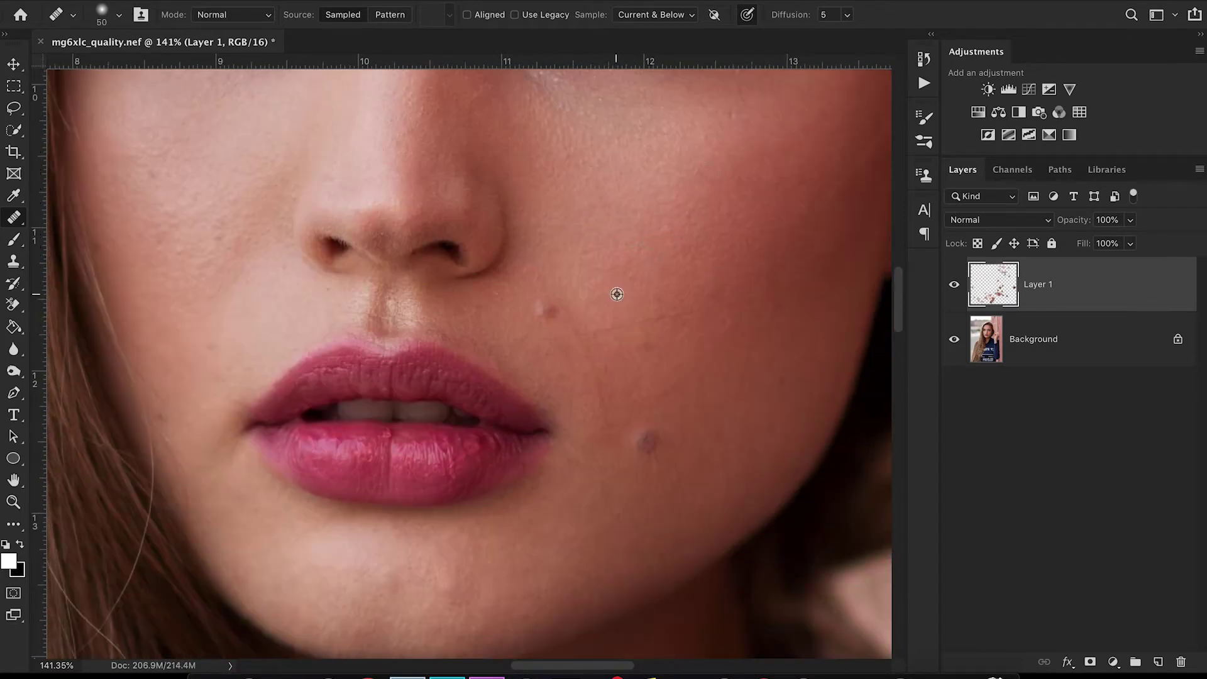
pyautogui.click(679, 370)
pyautogui.click(391, 303)
pyautogui.scroll(2, 728, 113)
pyautogui.click(159, 302)
pyautogui.click(95, 305)
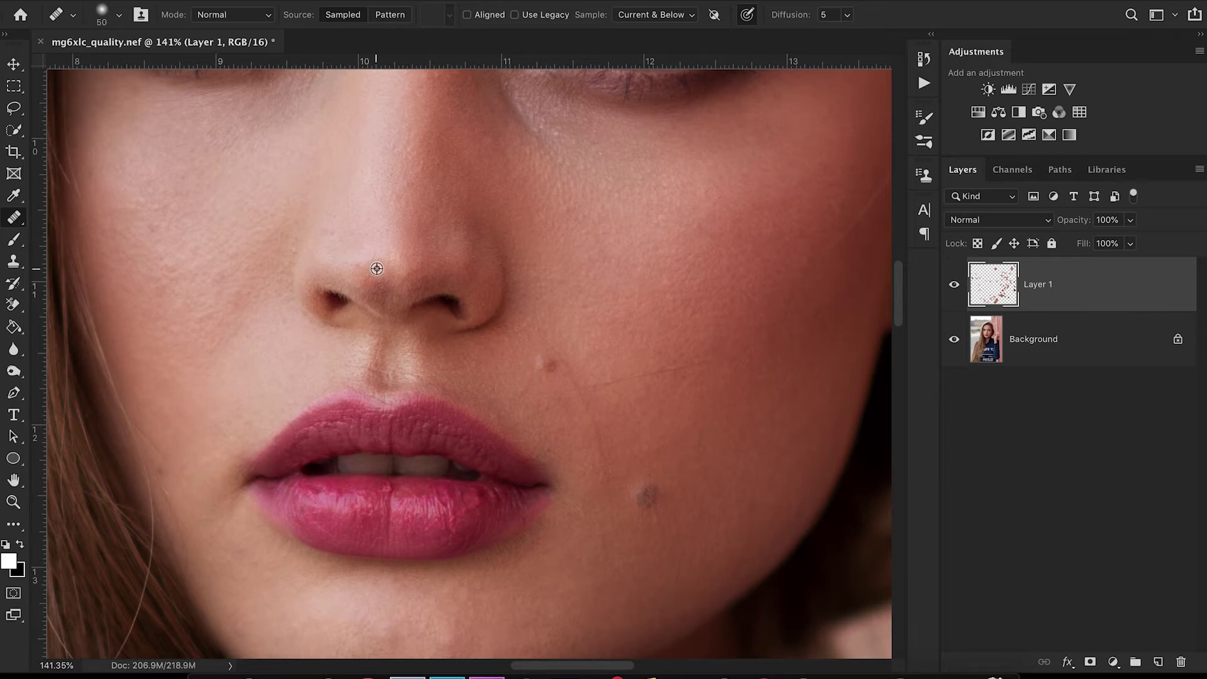
pyautogui.moveTo(412, 462); pyautogui.dragTo(390, 485)
# Heal the blemishes on the nose bridge, between the eyebrows and just above the eyebrows
pyautogui.scroll(5, 434, 243)
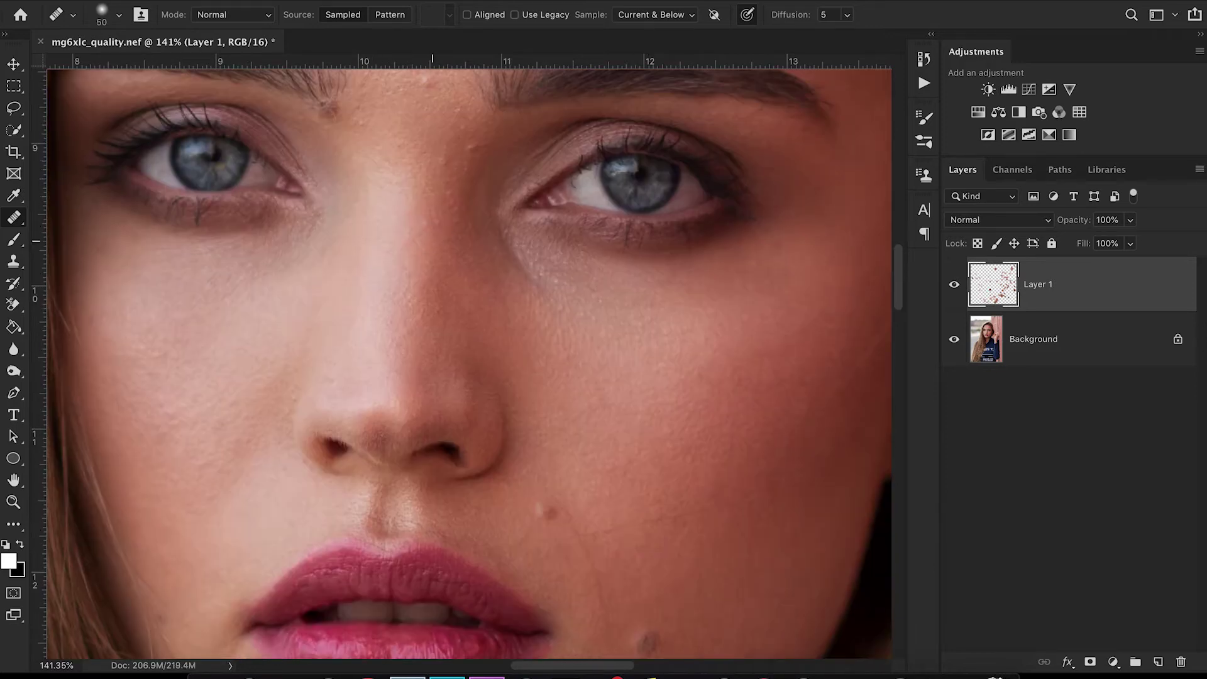
pyautogui.click(444, 162)
pyautogui.scroll(3, 402, 142)
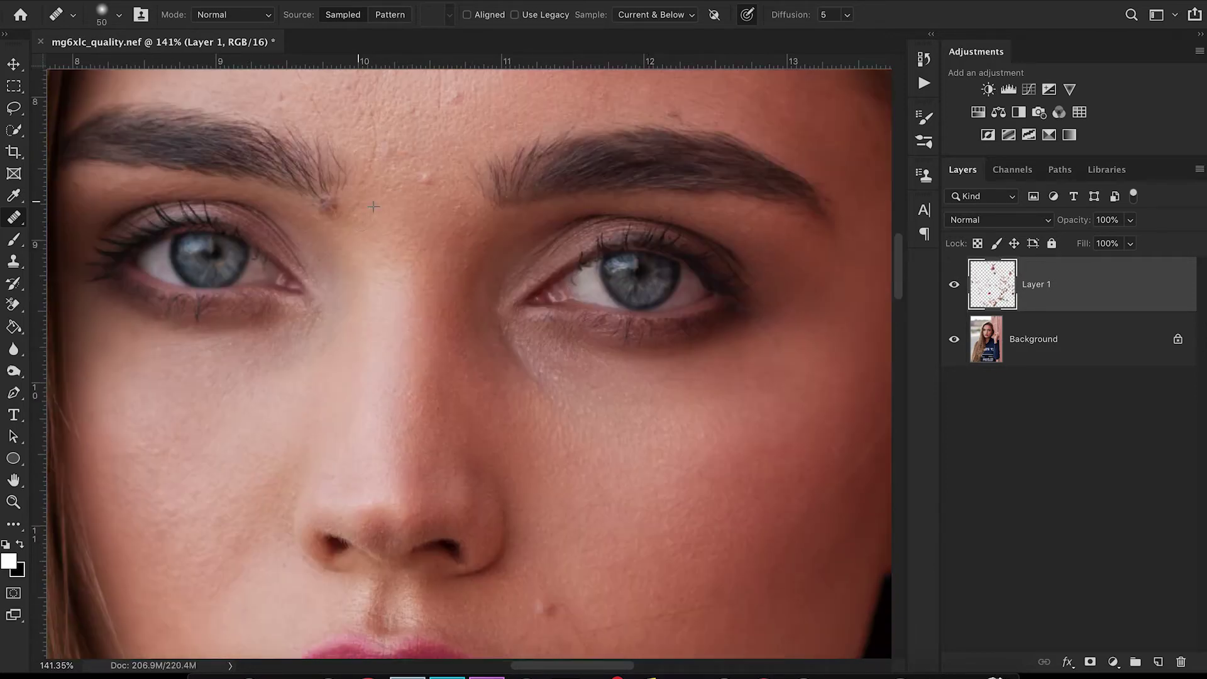
pyautogui.scroll(3, 421, 214)
pyautogui.click(674, 206)
pyautogui.hscroll(1, 868, 243)
pyautogui.click(833, 216)
pyautogui.click(337, 205)
pyautogui.scroll(3, 440, 230)
pyautogui.click(358, 328)
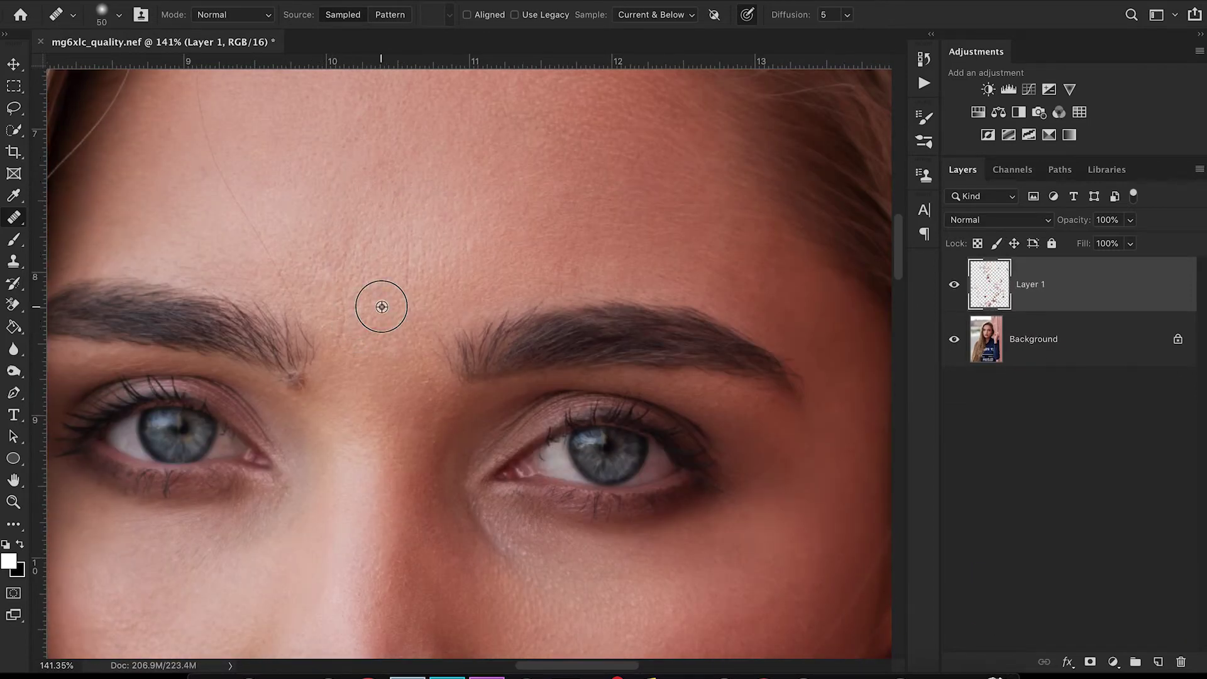
# Heal the remaining spot on the upper forehead
pyautogui.scroll(7, 474, 303)
pyautogui.hscroll(-2, 474, 302)
pyautogui.click(227, 374)
pyautogui.scroll(-10, 308, 408)
pyautogui.hscroll(-3, 308, 409)
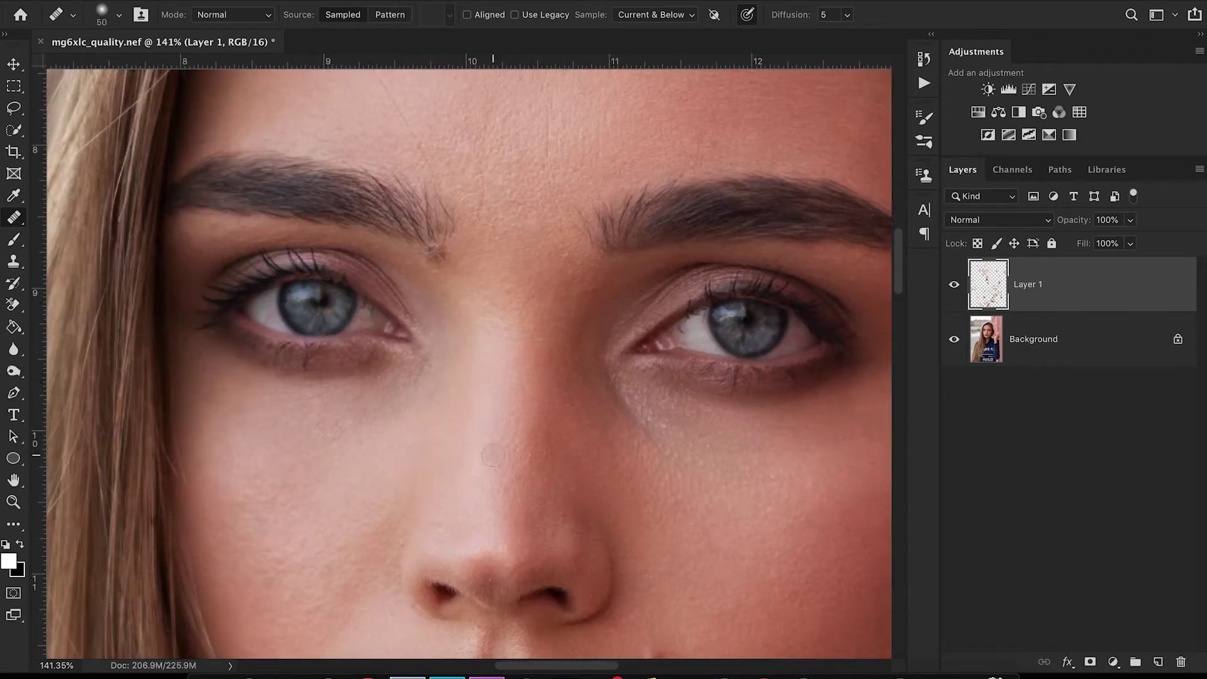
pyautogui.scroll(3, 524, 385)
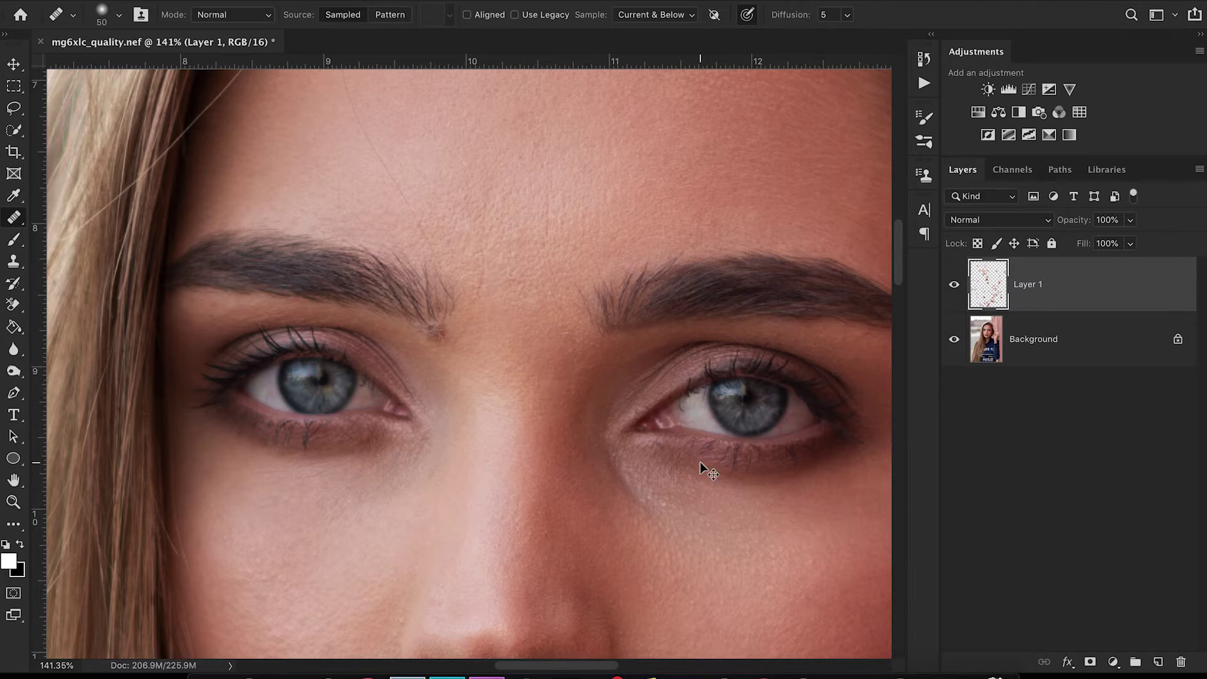
# Compare the whole face before and after healing by toggling the visibility of Layer 1
pyautogui.hotkey('ctrl', '-')
pyautogui.hotkey('ctrl', '-')
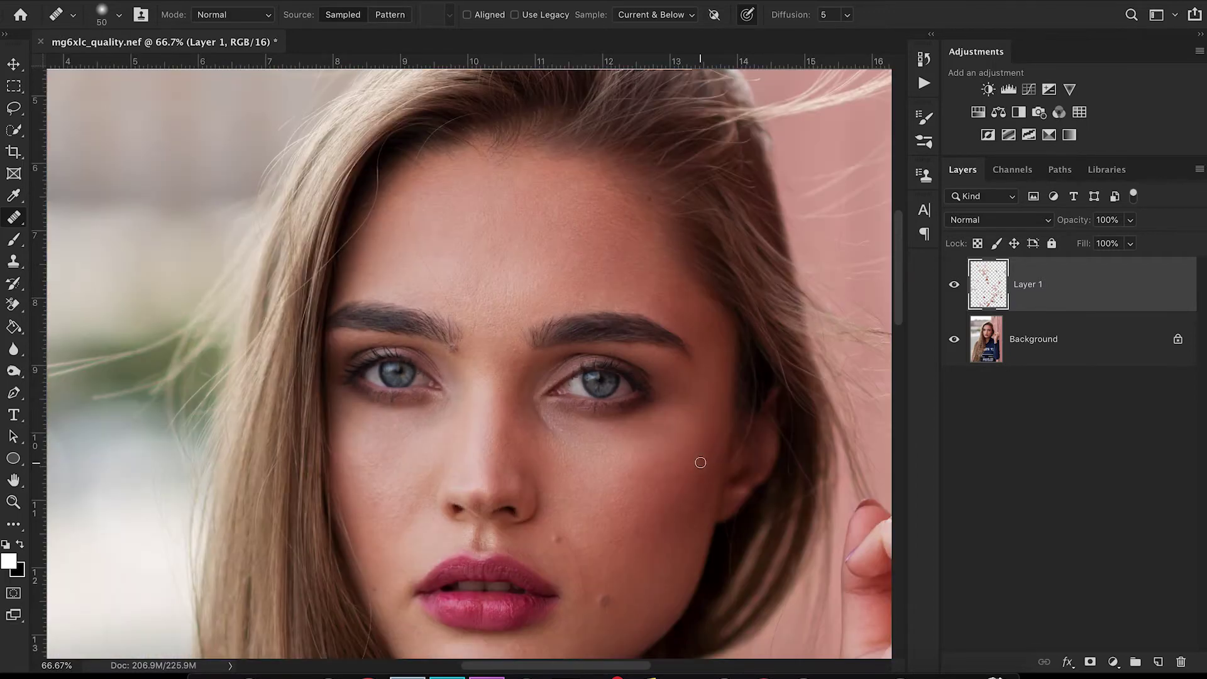
pyautogui.scroll(-3, 700, 462)
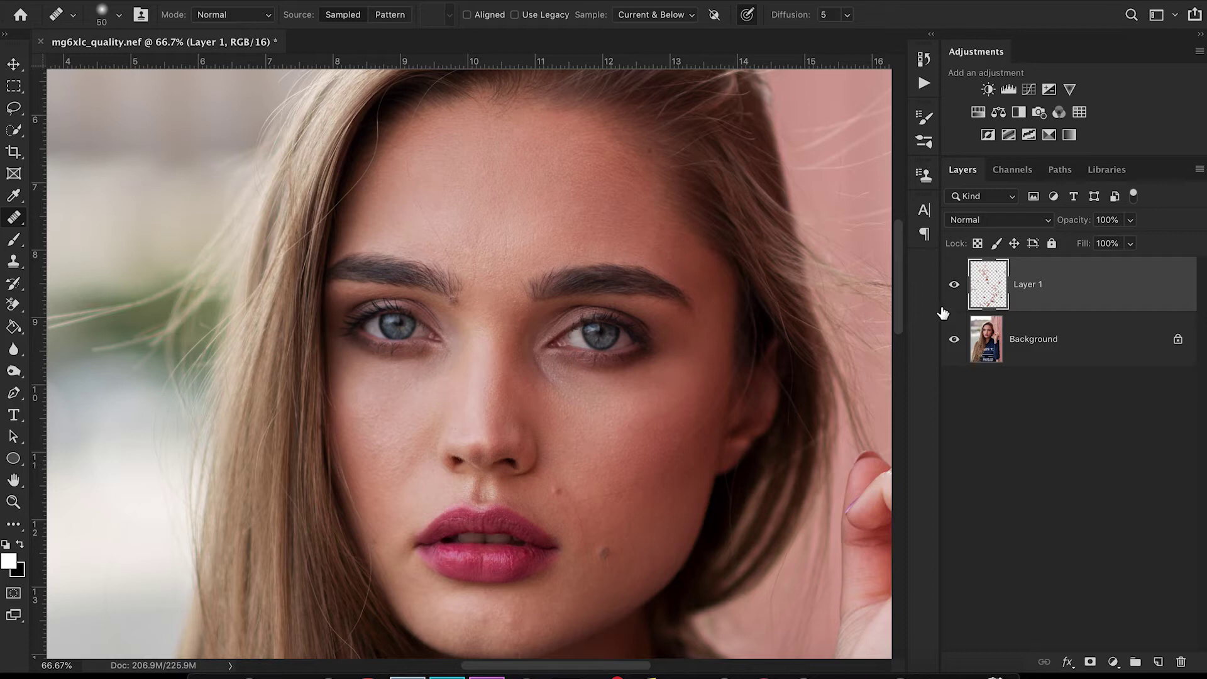
pyautogui.click(954, 288)
pyautogui.click(954, 288)
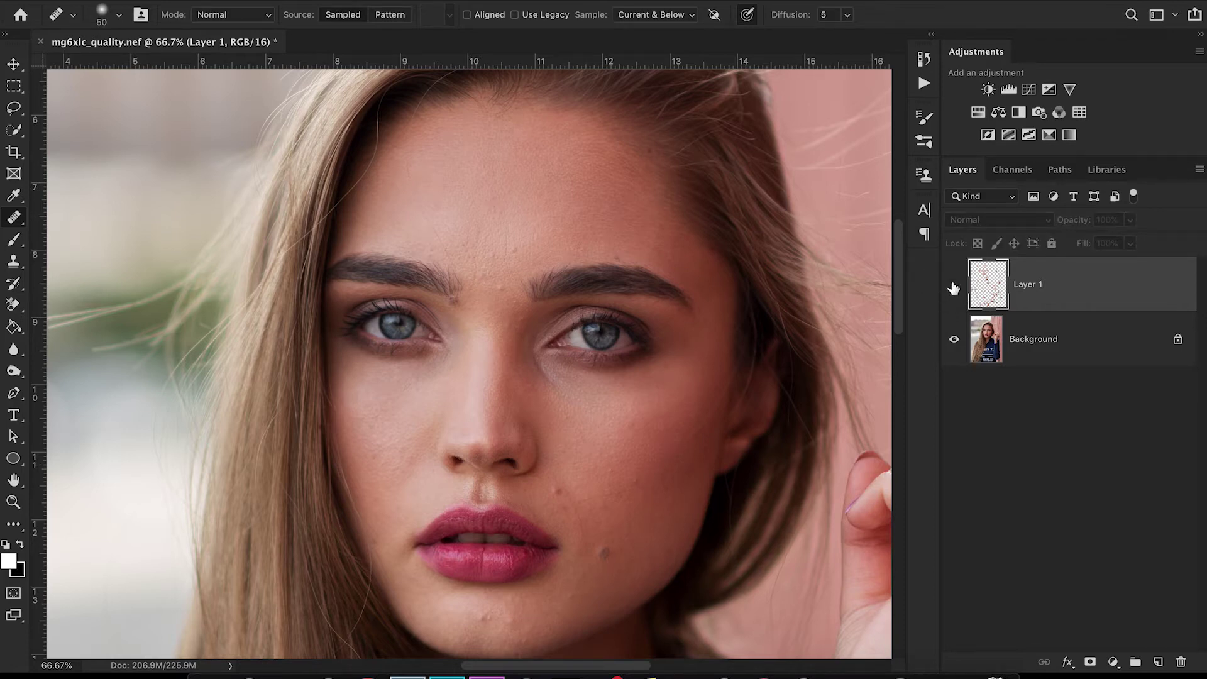
pyautogui.click(954, 288)
pyautogui.click(954, 288)
pyautogui.click(954, 288)
pyautogui.click(954, 288)
pyautogui.click(954, 288)
pyautogui.click(954, 288)
pyautogui.click(954, 288)
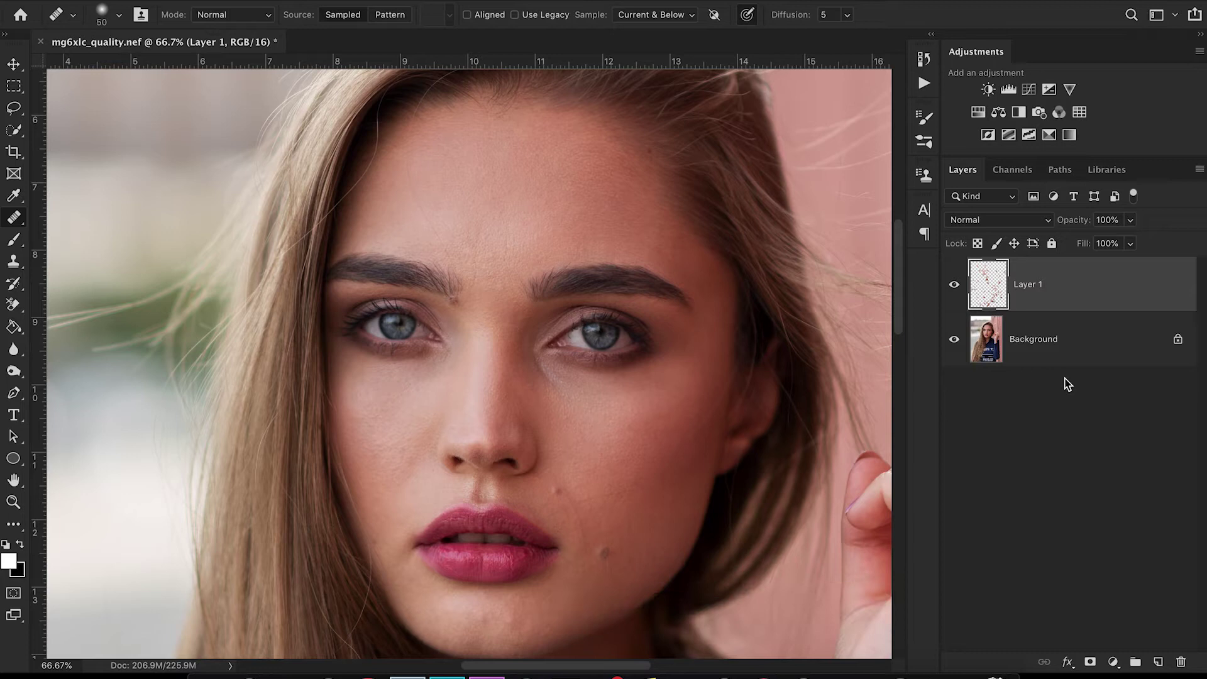
# Stamp all visible layers into a new merged layer on top and duplicate that layer
pyautogui.press('super+alt+shift+e')
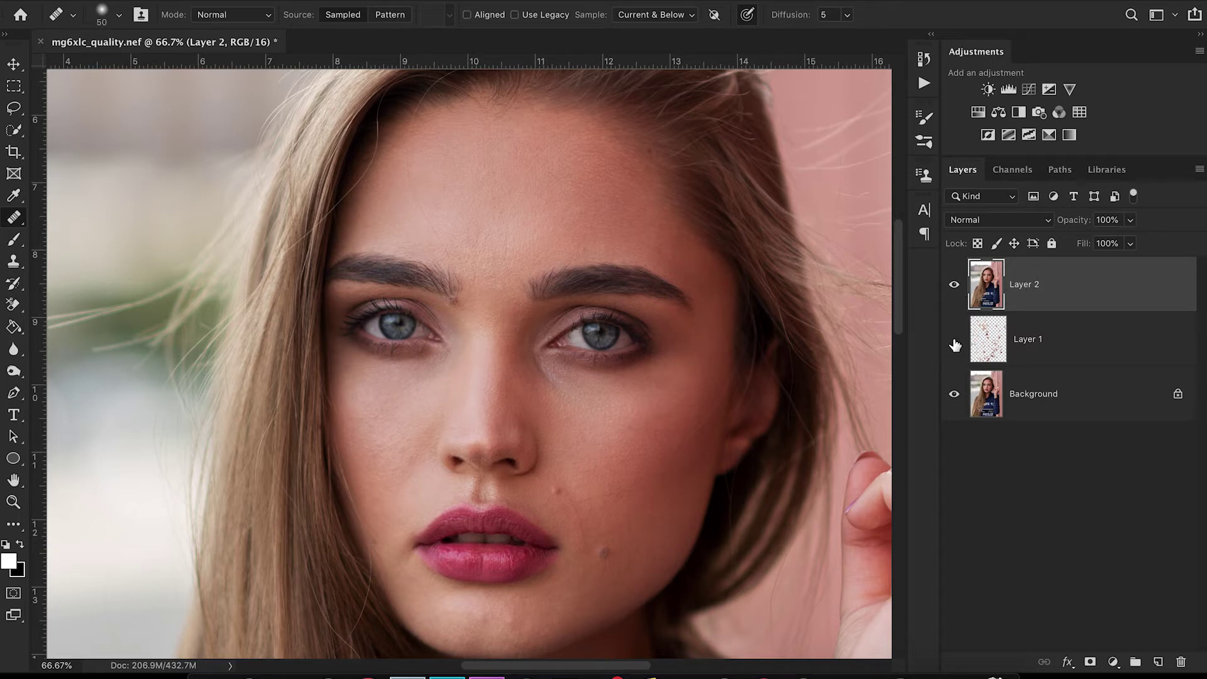
pyautogui.click(954, 286)
pyautogui.click(955, 287)
pyautogui.hotkey('ctrl', 'j')
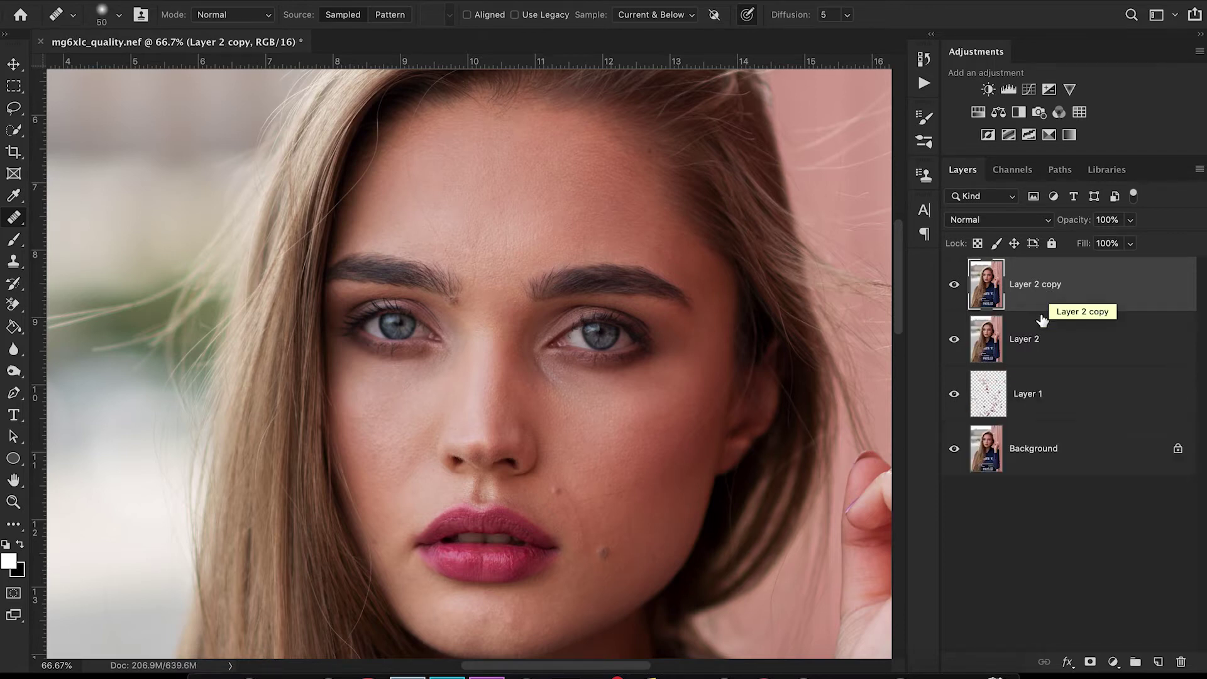
# Rename the merged layer LOW and the copy above it HIGH
pyautogui.click(1035, 341)
pyautogui.doubleClick(1034, 340)
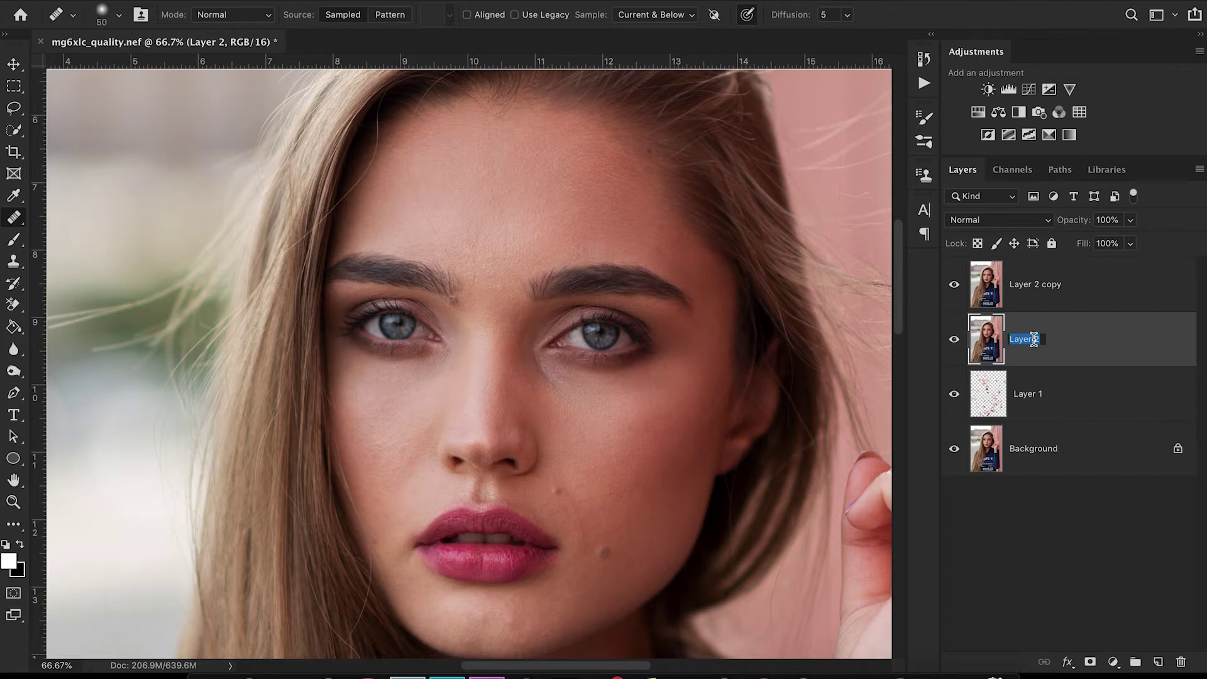
pyautogui.write('LOW')
pyautogui.click(1051, 284)
pyautogui.doubleClick(1050, 284)
pyautogui.write('HIGH')
pyautogui.press('Return')
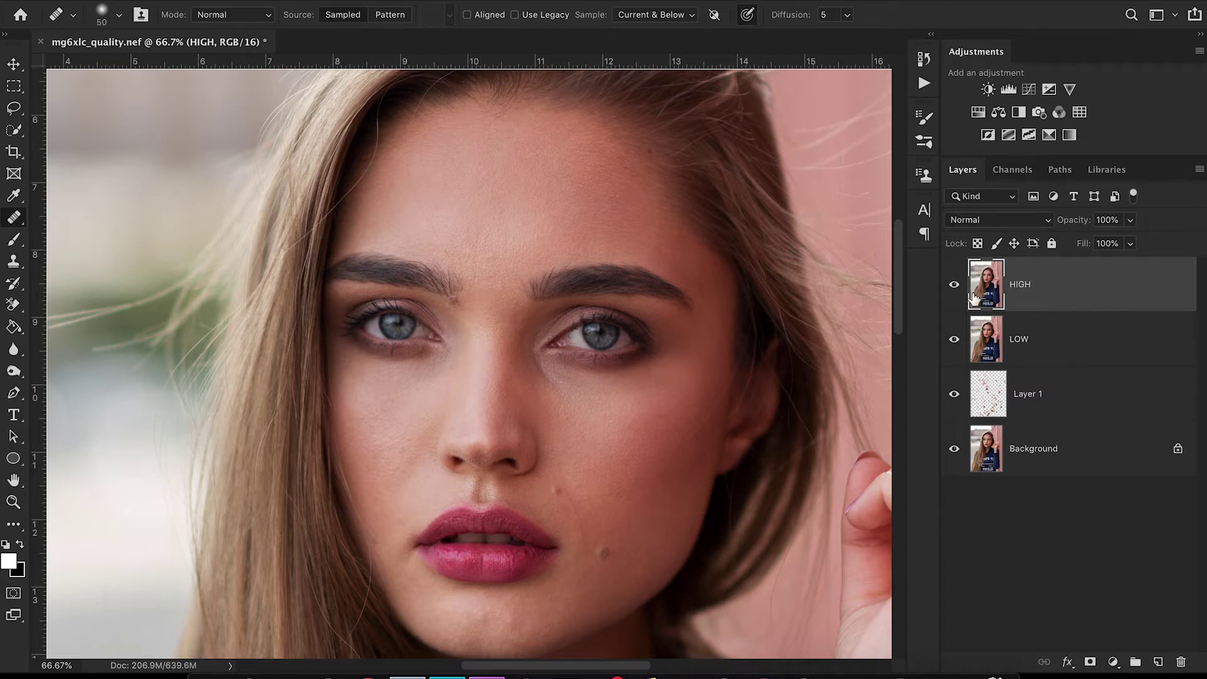
# Hide the HIGH layer and apply a Gaussian Blur with a radius of 8 pixels to the LOW layer
pyautogui.click(954, 284)
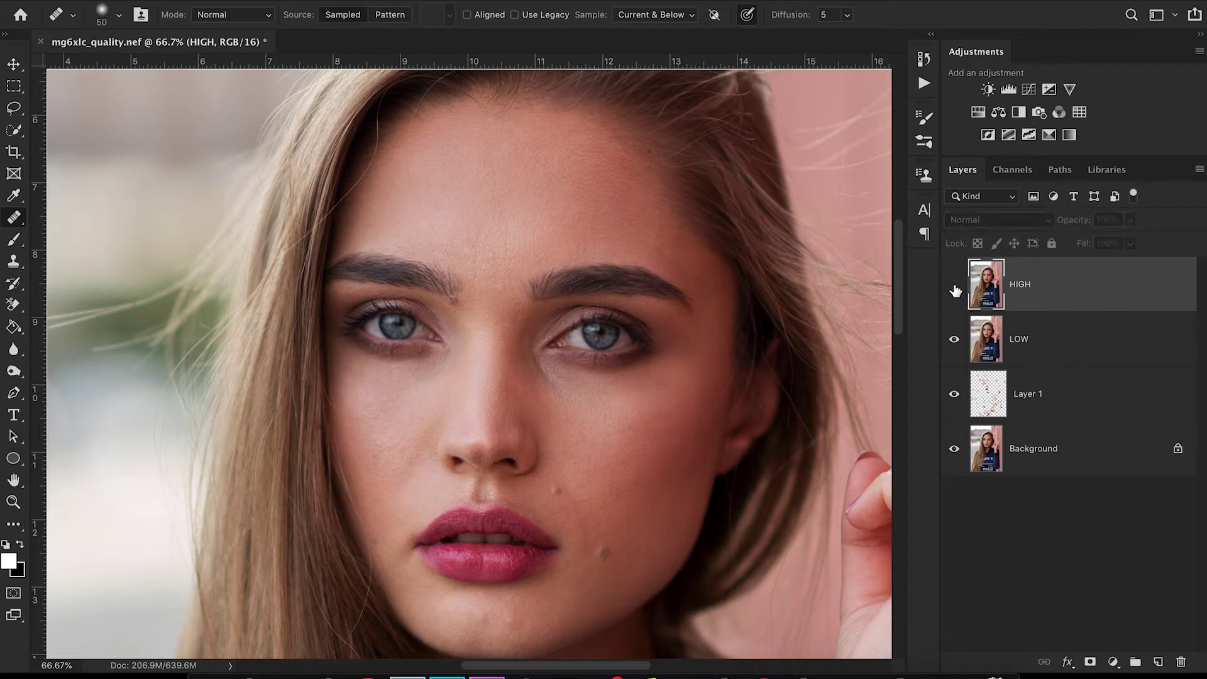
pyautogui.click(1031, 340)
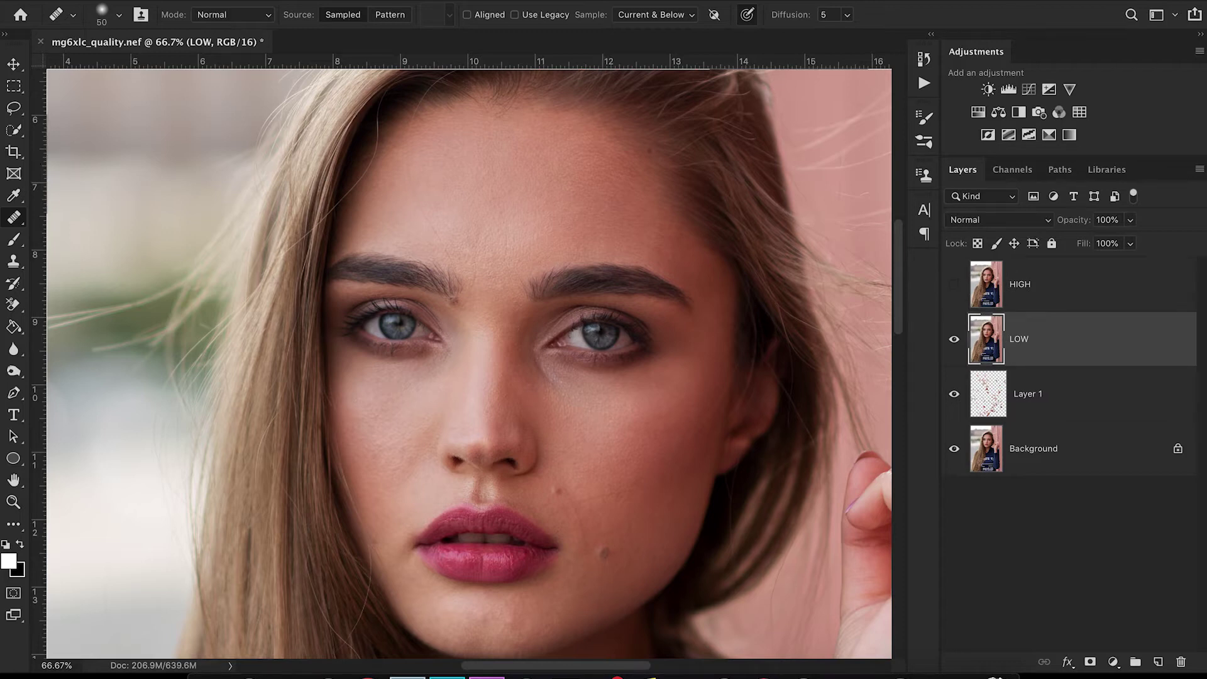
pyautogui.click(415, 1)
pyautogui.moveTo(607, 175)
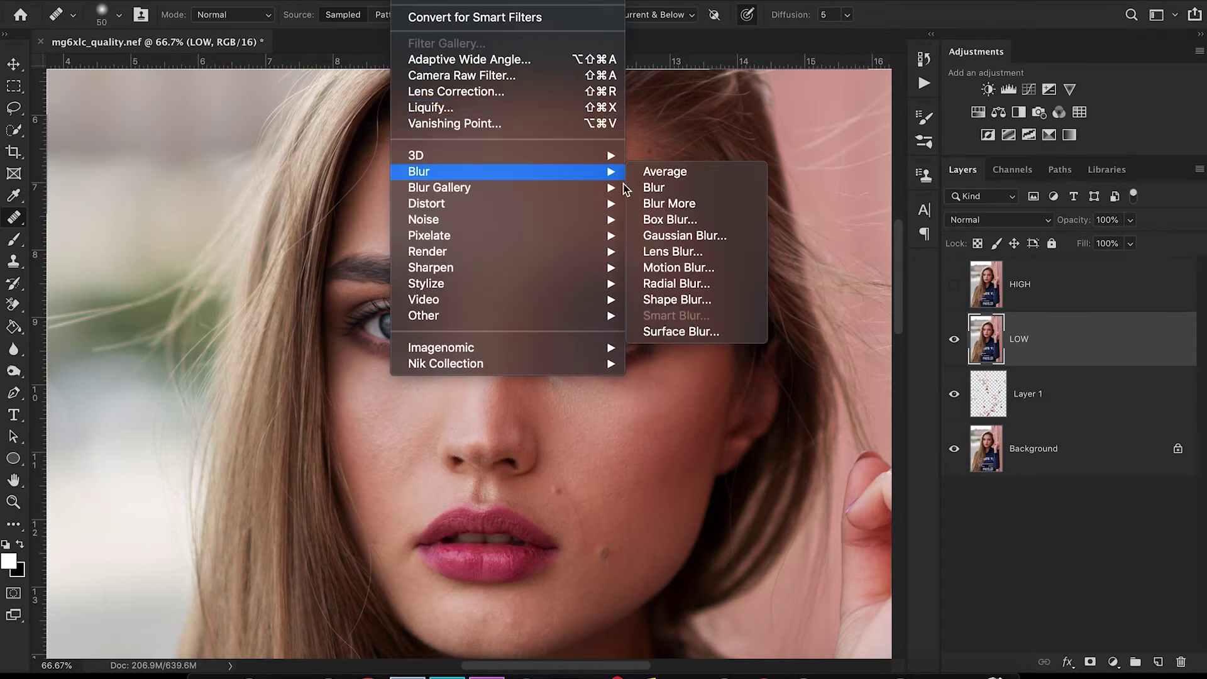
pyautogui.click(677, 235)
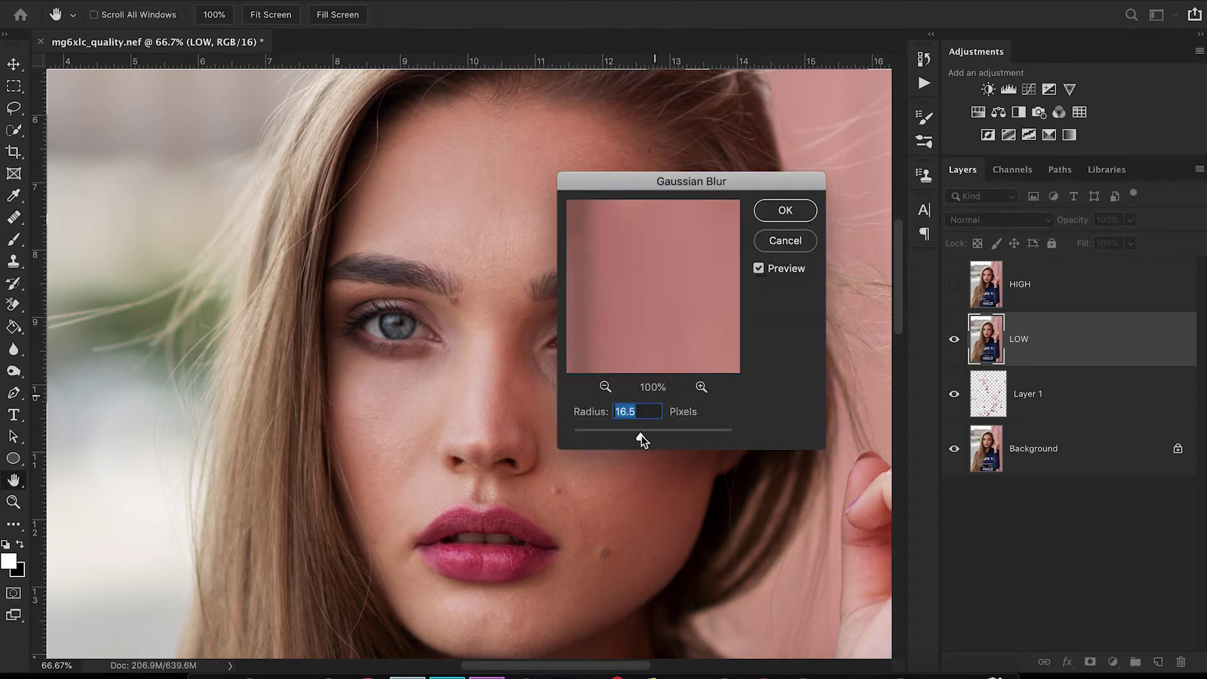
pyautogui.click(605, 388)
pyautogui.click(410, 340)
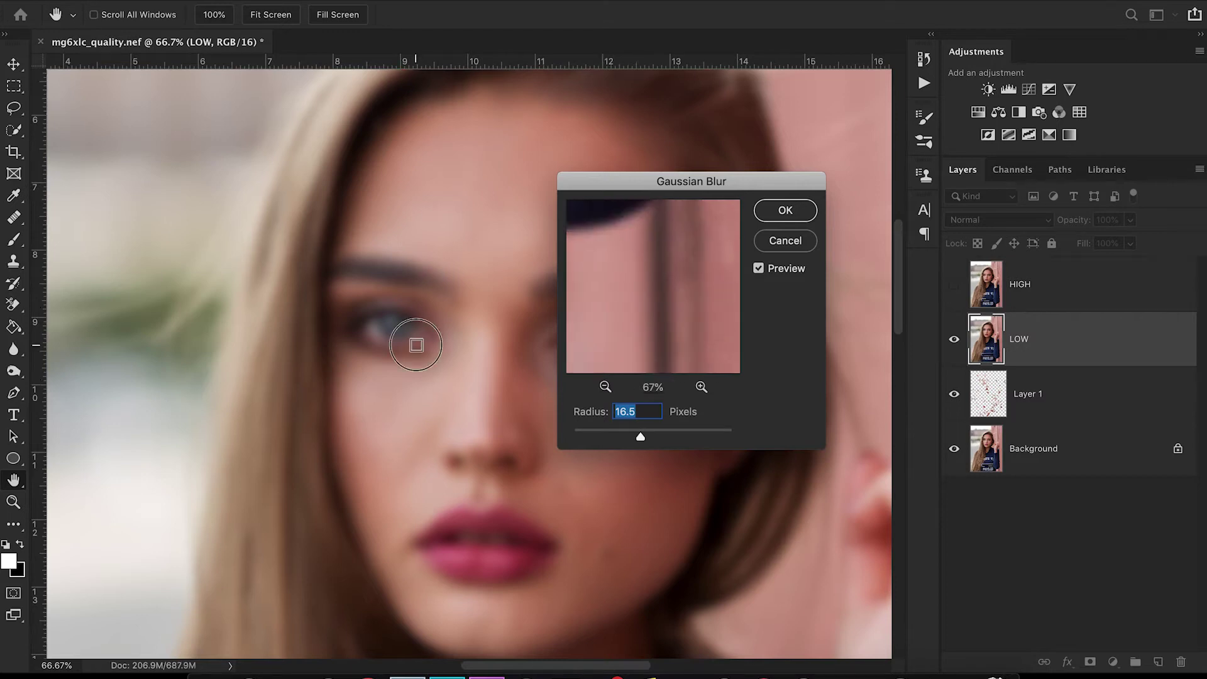
pyautogui.click(702, 388)
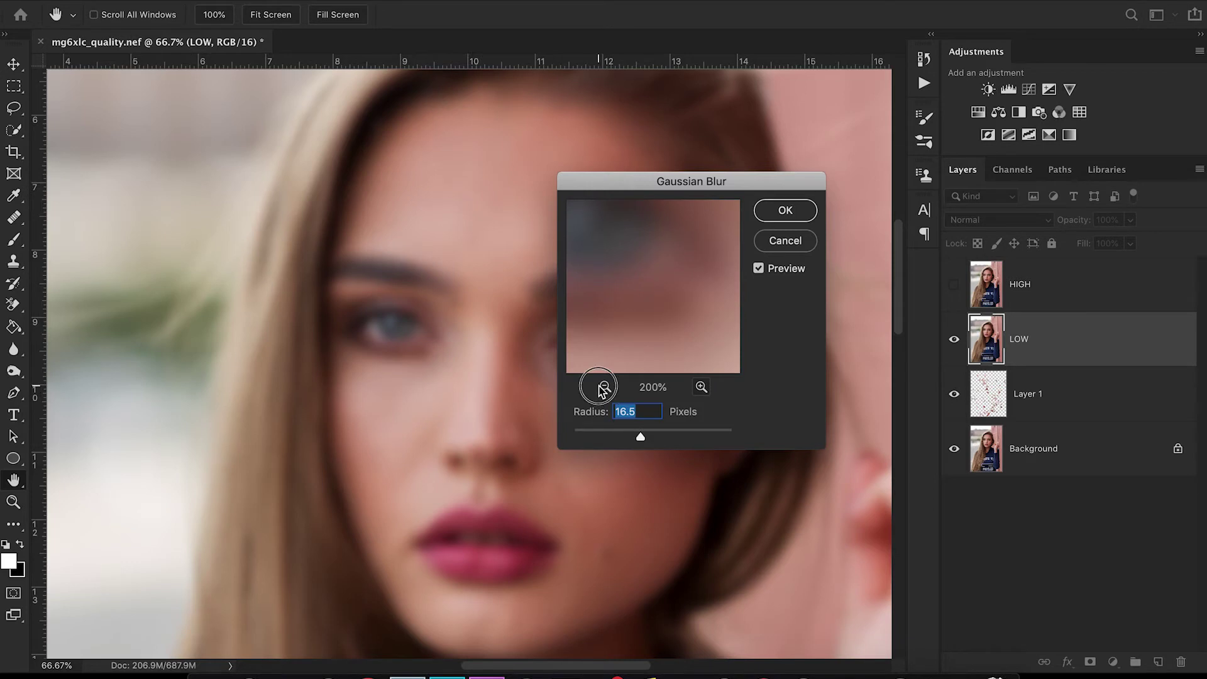
pyautogui.moveTo(640, 439); pyautogui.dragTo(630, 438)
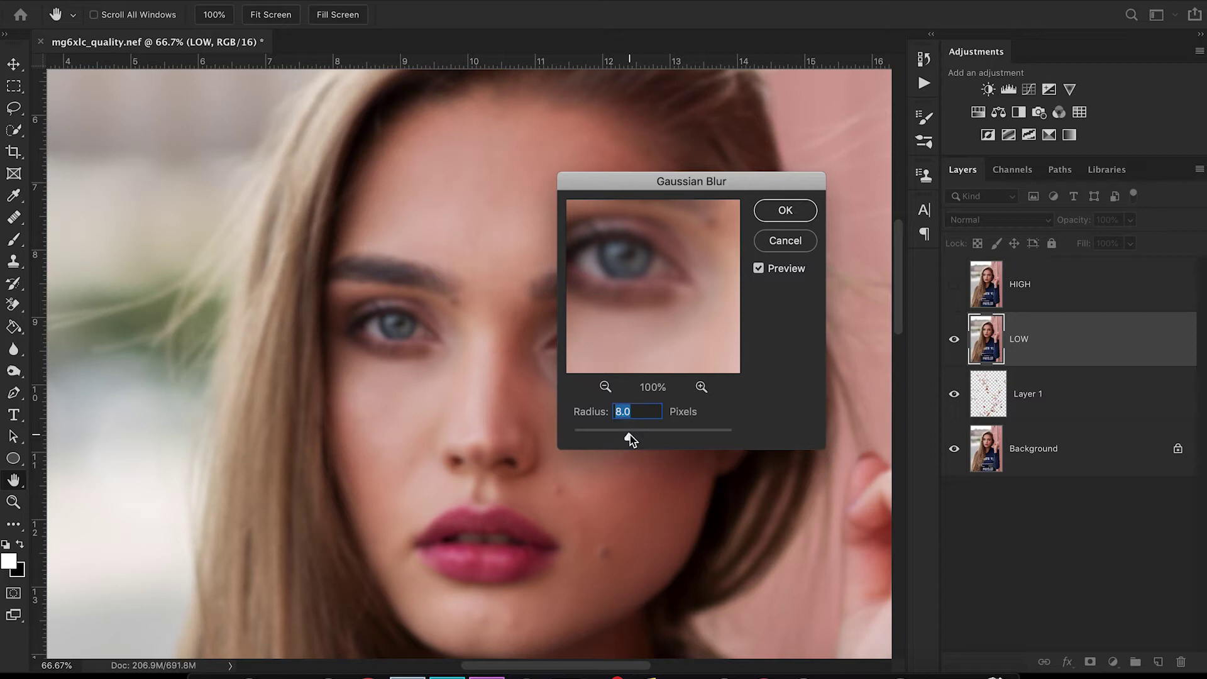
pyautogui.click(790, 216)
# Show the HIGH layer again and apply the LOW layer's image to it with Subtract blending, scale 2 and offset 128
pyautogui.click(1023, 285)
pyautogui.click(955, 285)
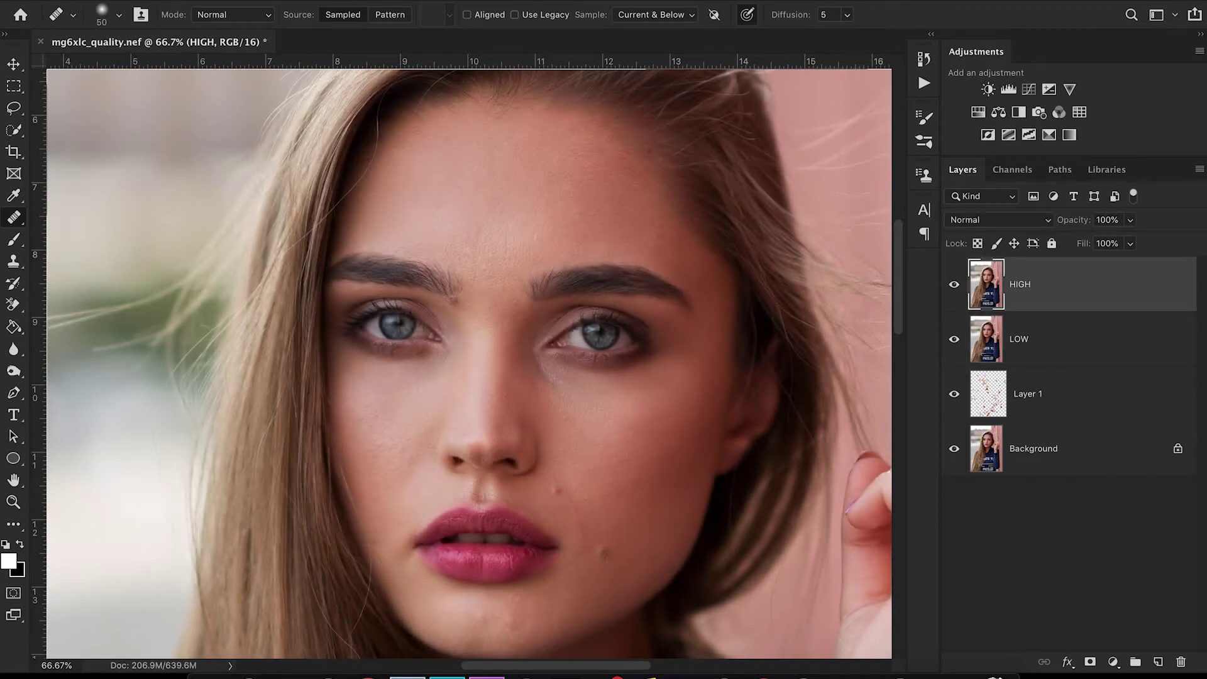
pyautogui.click(244, 2)
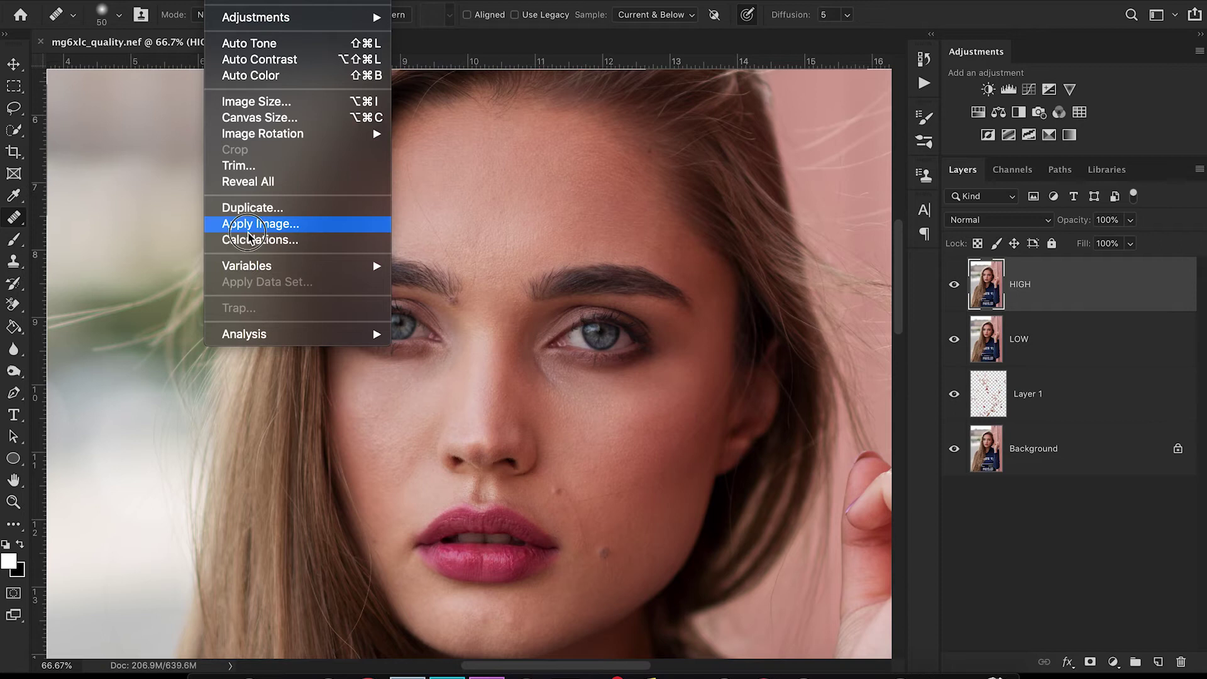
pyautogui.click(258, 225)
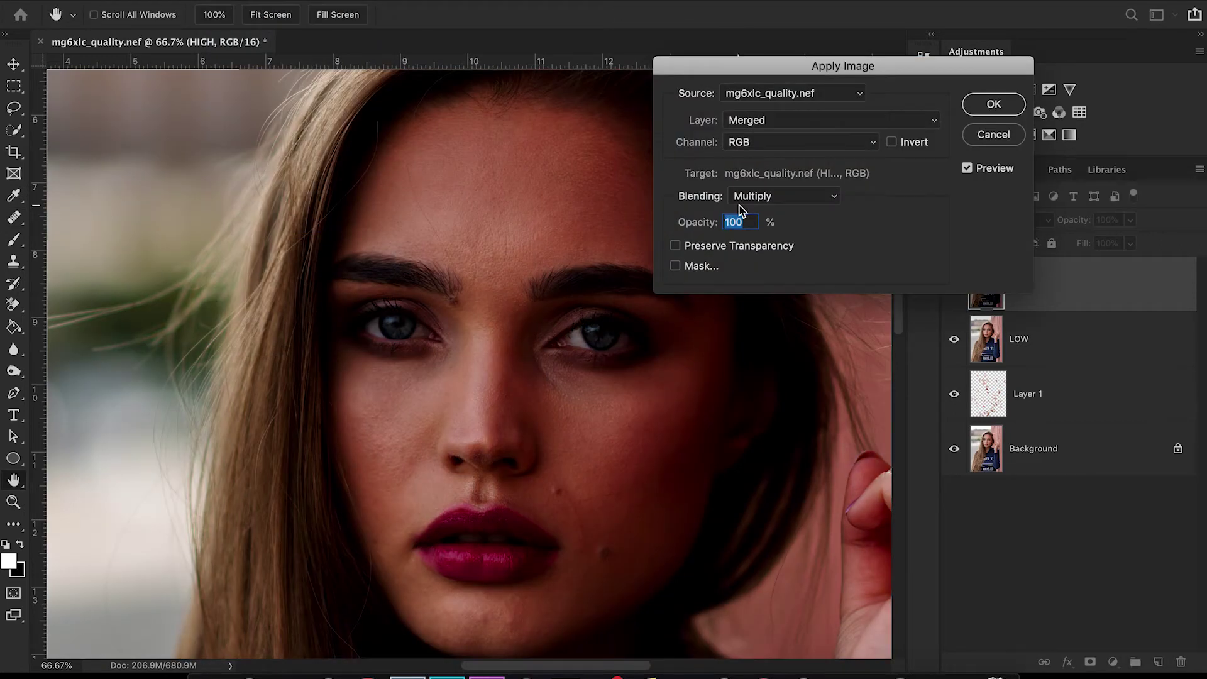
pyautogui.click(778, 200)
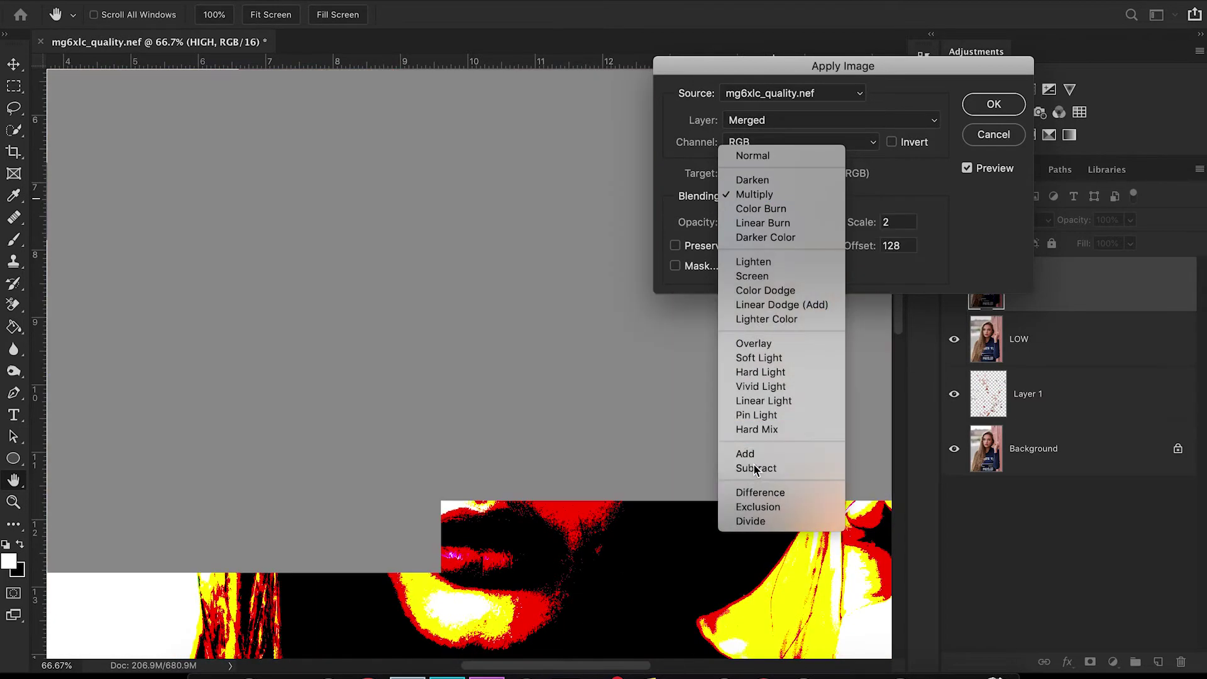
pyautogui.click(755, 467)
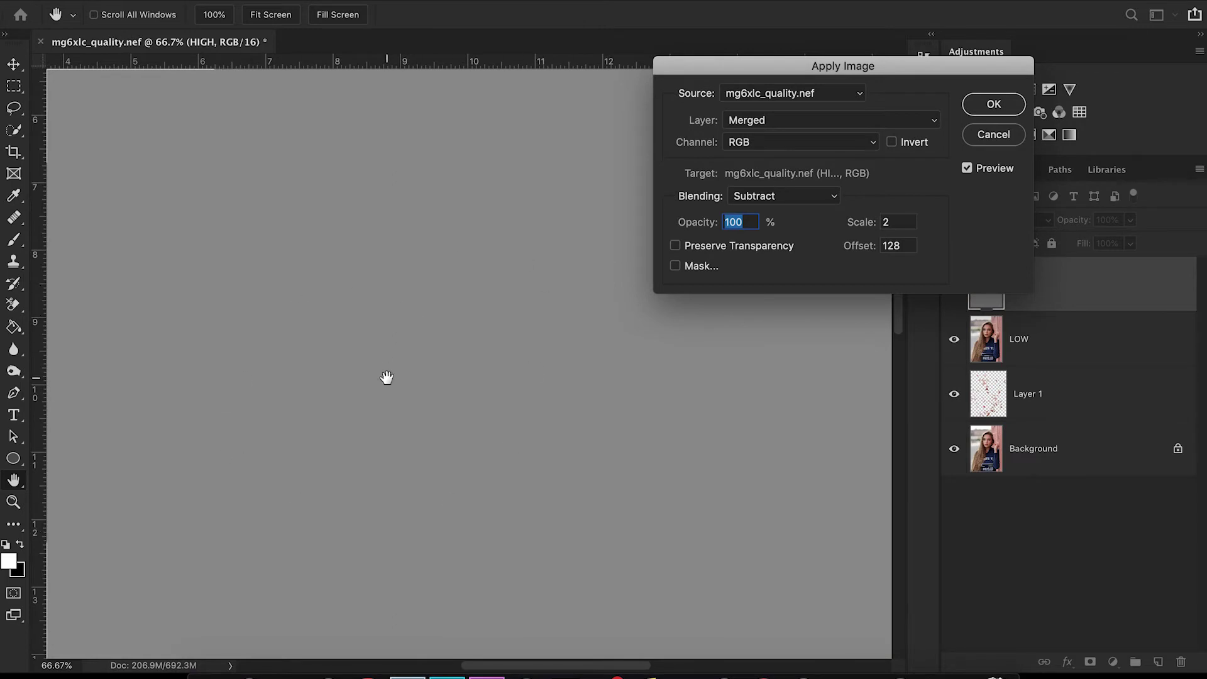
pyautogui.click(828, 126)
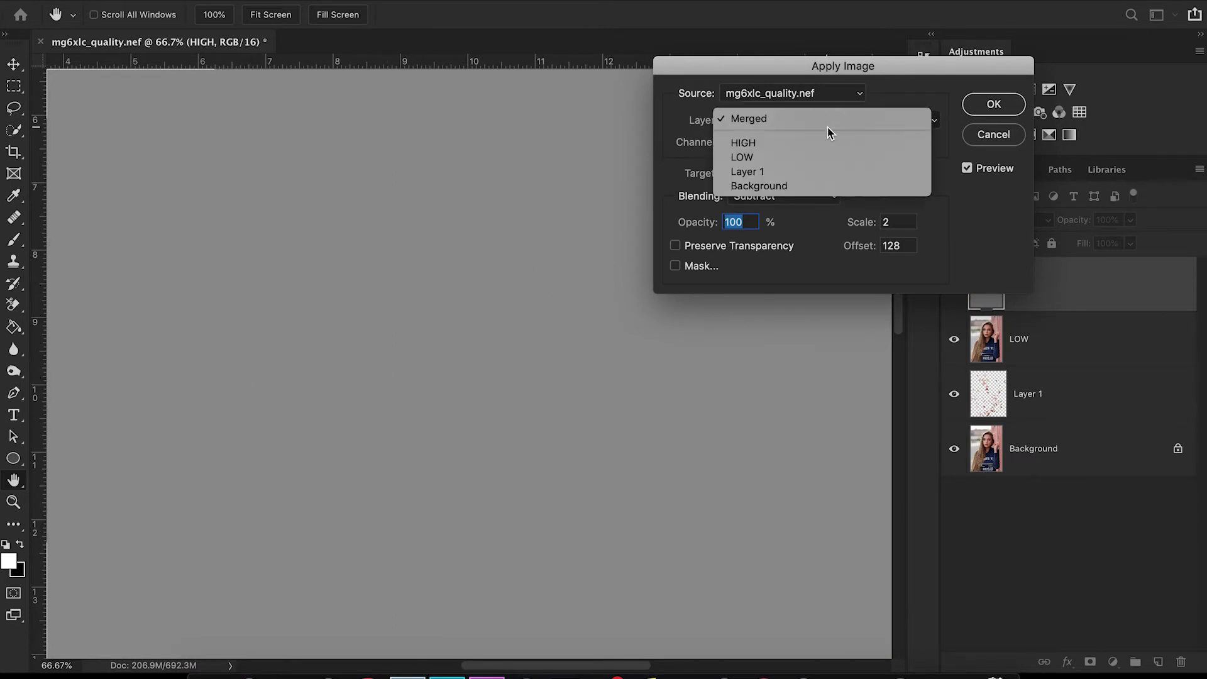
pyautogui.click(788, 161)
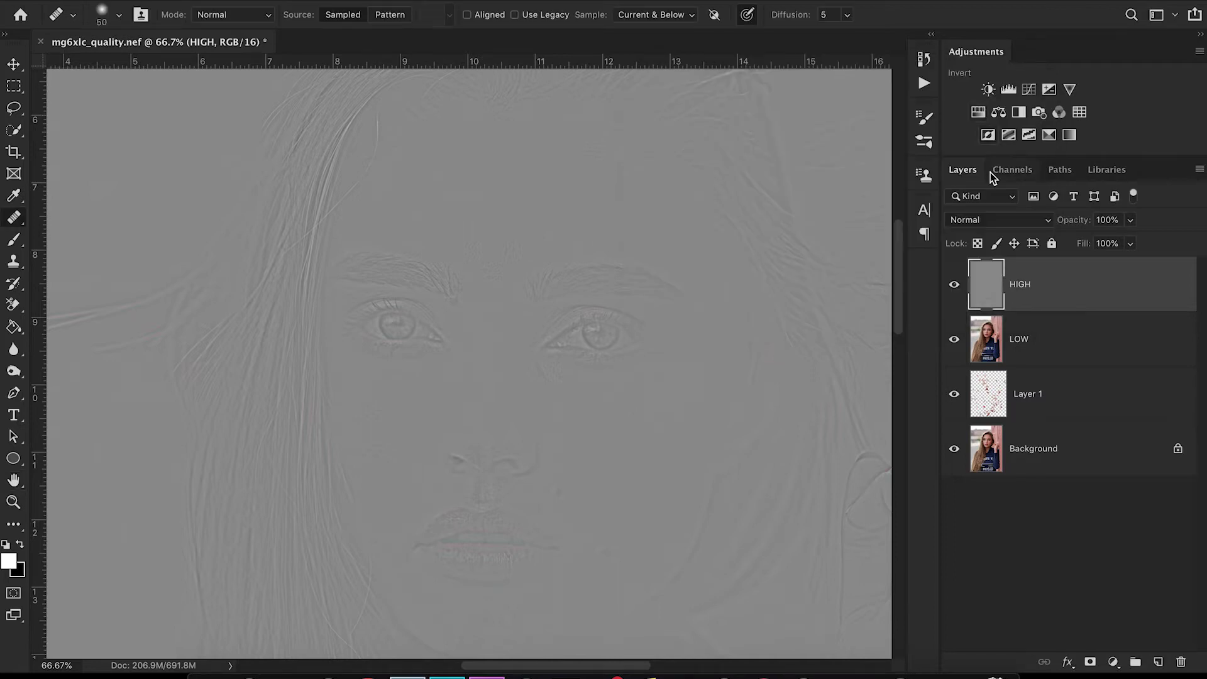
# Set the HIGH layer's blend mode to Linear Light and combine HIGH and LOW in a group named FS
pyautogui.click(984, 223)
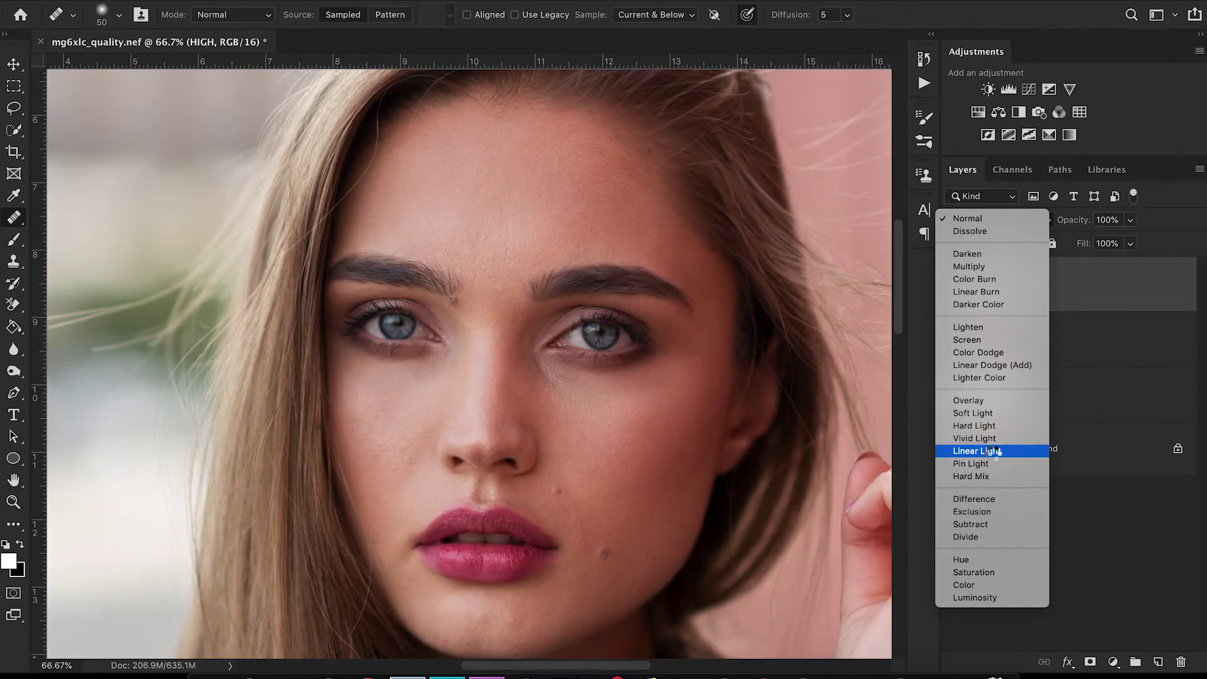
pyautogui.click(999, 452)
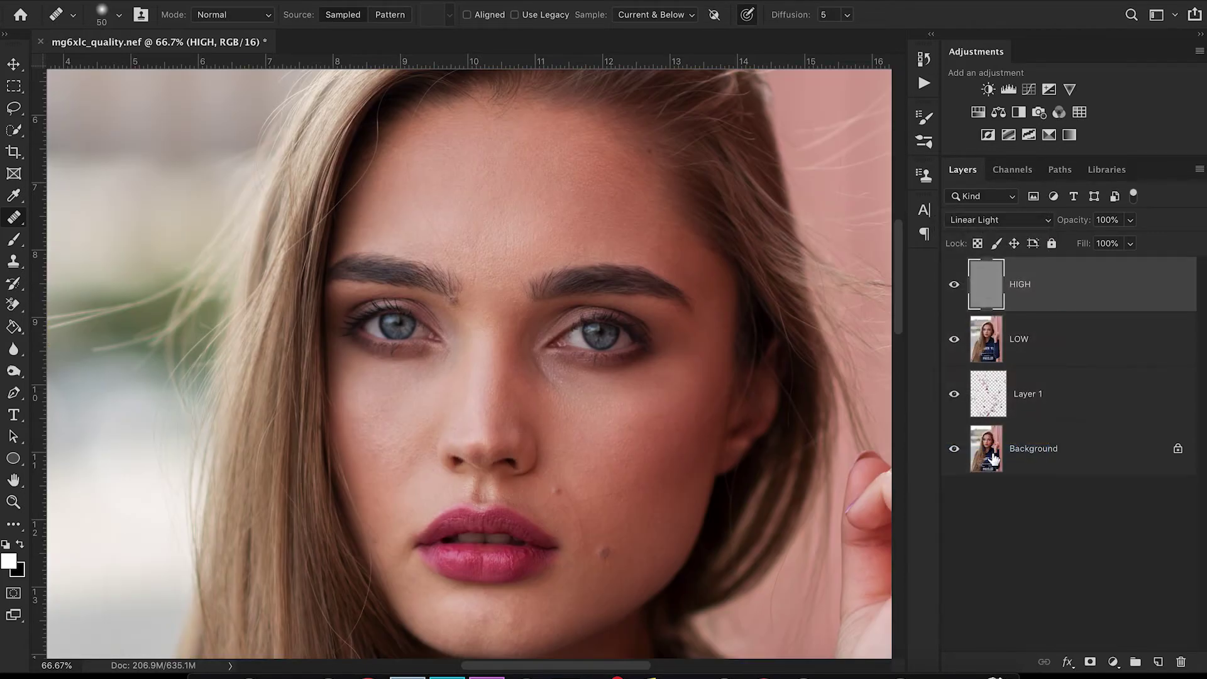
pyautogui.keyDown('shift'); pyautogui.click(1041, 347); pyautogui.keyUp('shift')
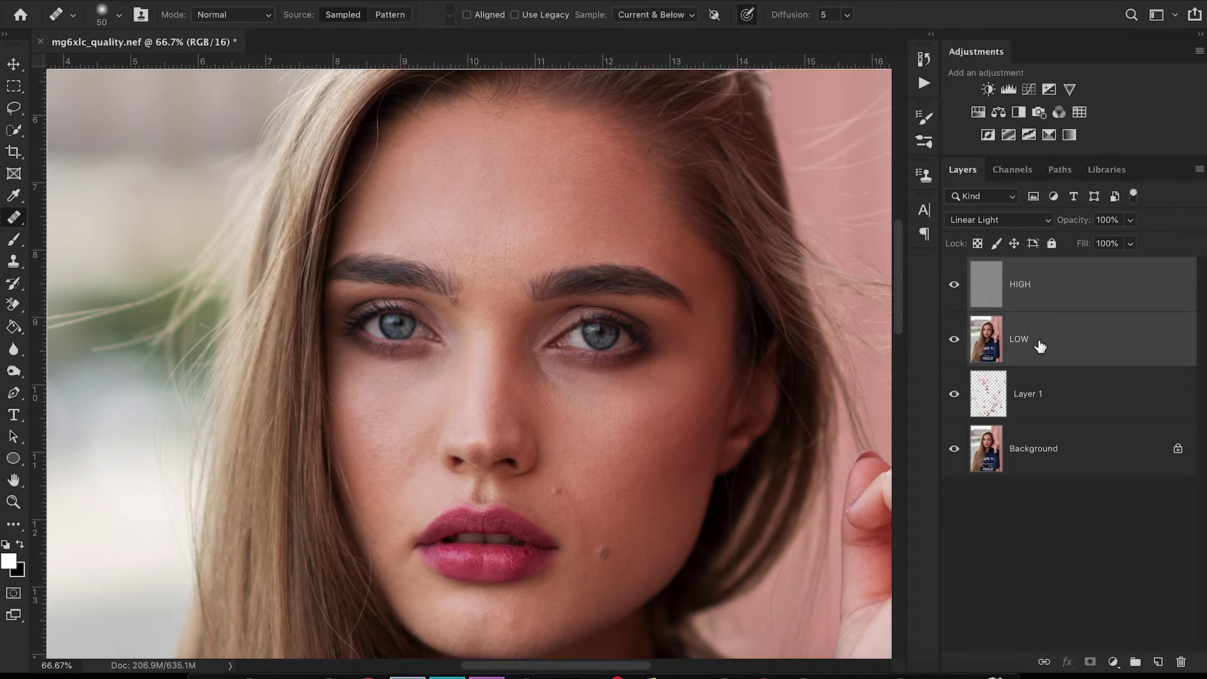
pyautogui.hotkey('ctrl', 'g')
pyautogui.doubleClick(1025, 268)
pyautogui.write('FS')
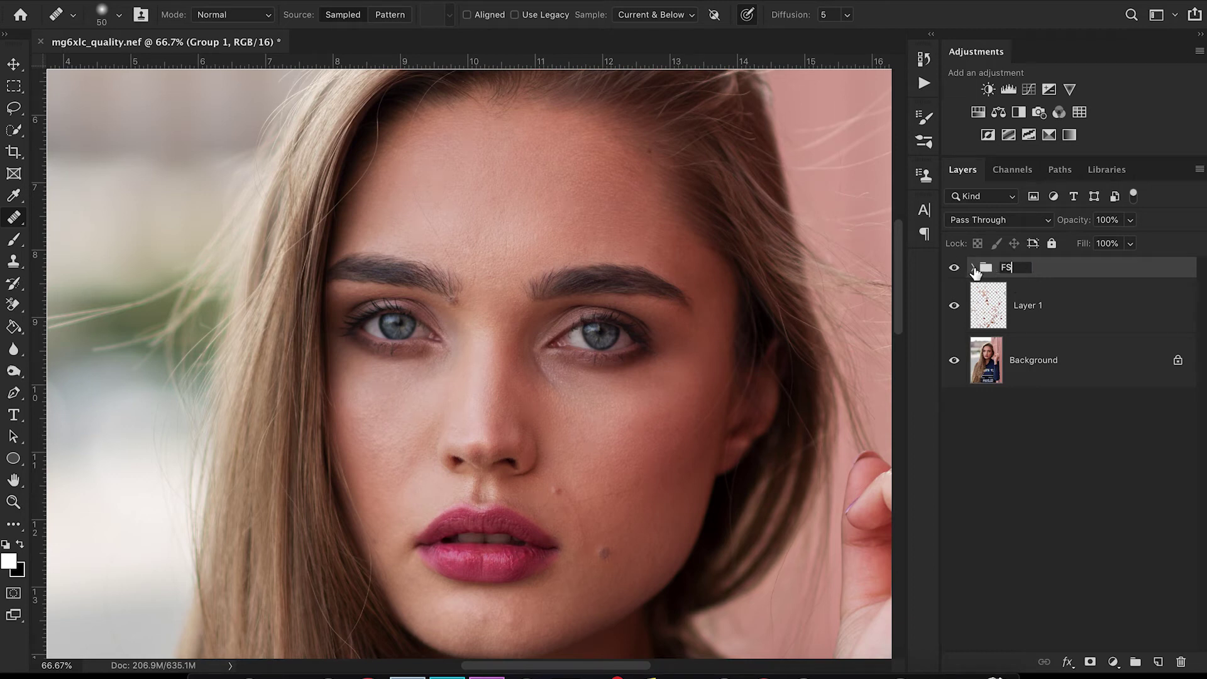
pyautogui.press('Return')
# Select the LOW layer inside the FS group and lasso the forehead skin above the left-hand eyebrow with a 20 px feather
pyautogui.click(973, 268)
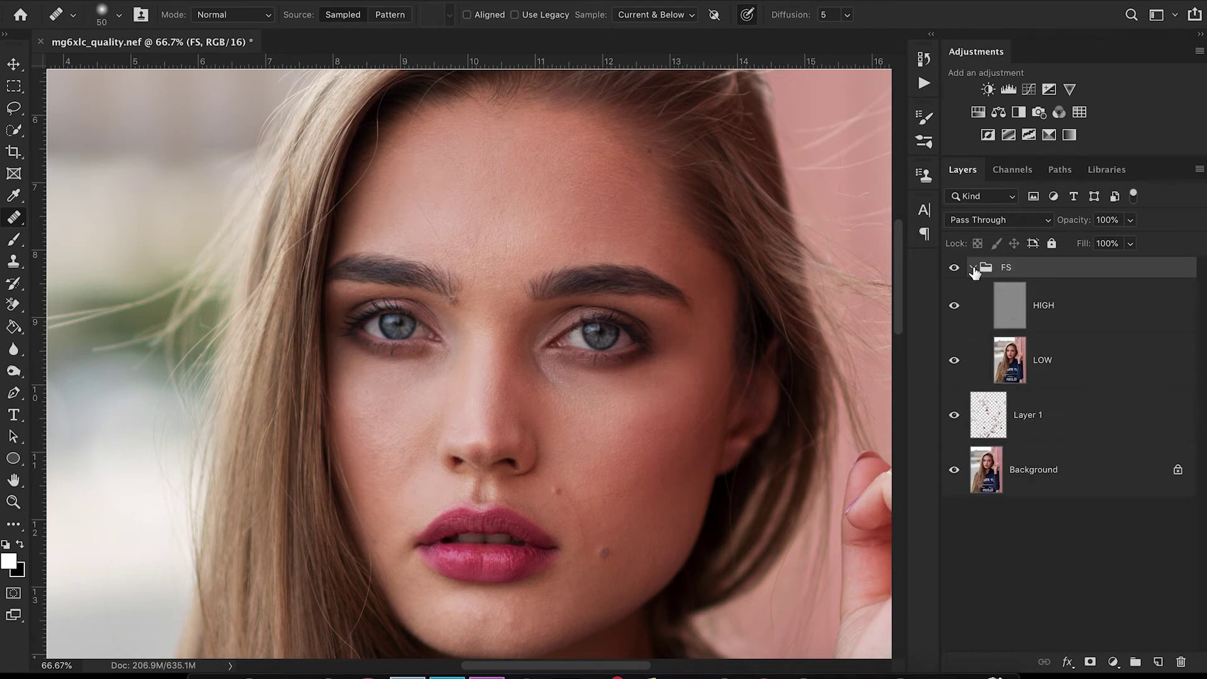
pyautogui.click(1066, 366)
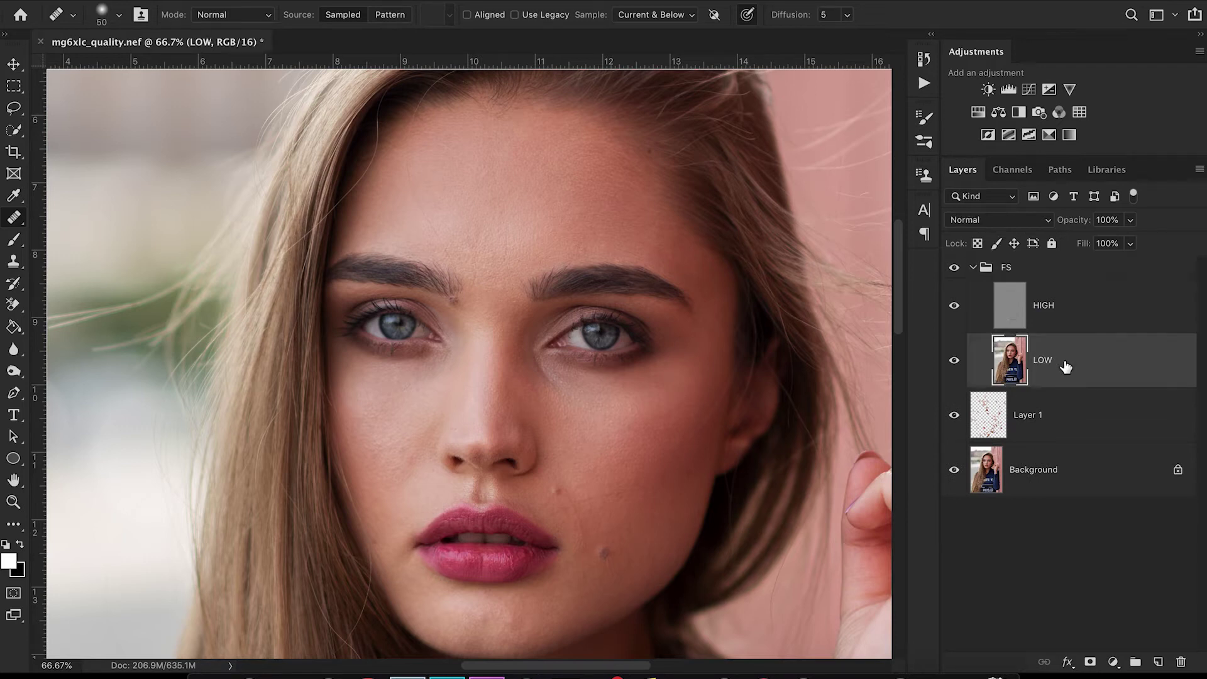
pyautogui.click(13, 108)
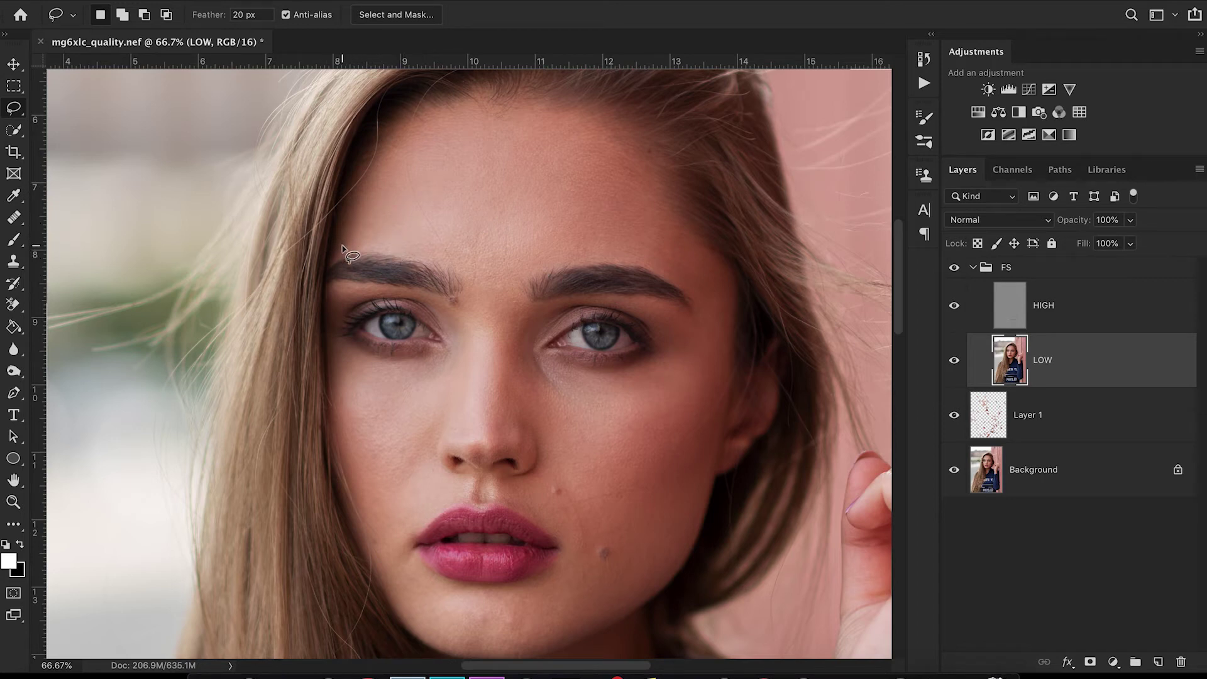
pyautogui.moveTo(343, 246)
pyautogui.mouseDown()
pyautogui.moveTo(337, 221)
pyautogui.moveTo(396, 135)
pyautogui.moveTo(486, 116)
pyautogui.moveTo(503, 268)
pyautogui.moveTo(488, 279)
pyautogui.moveTo(407, 248)
pyautogui.moveTo(343, 246)
pyautogui.mouseUp()
# Smooth the selected forehead skin on the LOW layer with a 16.2 pixel Gaussian Blur, checking it against the unblurred preview
pyautogui.click(450, 3)
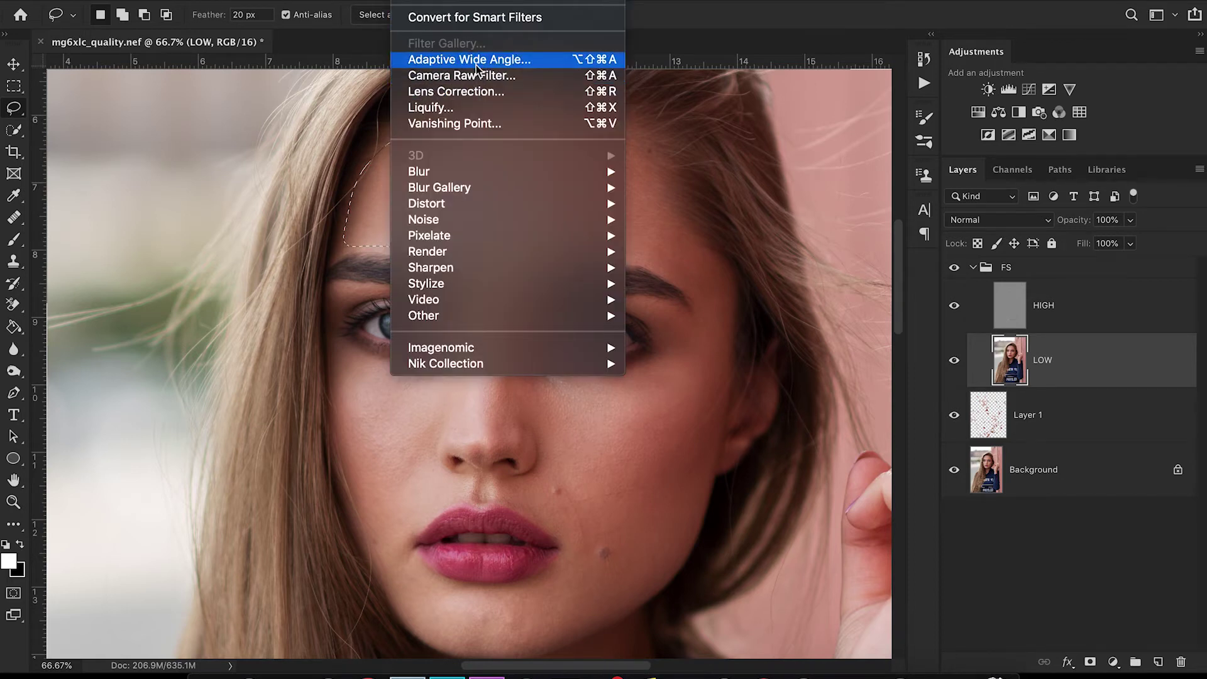
pyautogui.moveTo(462, 171)
pyautogui.click(692, 242)
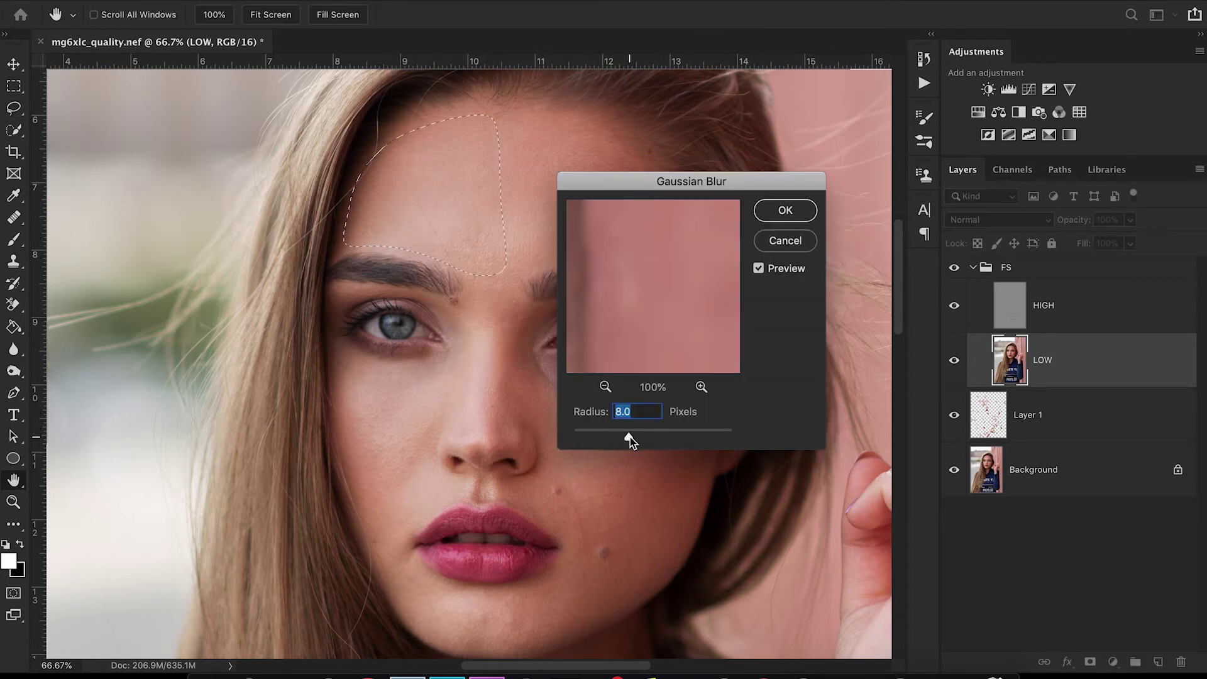
pyautogui.click(629, 437)
pyautogui.moveTo(630, 436); pyautogui.dragTo(634, 437)
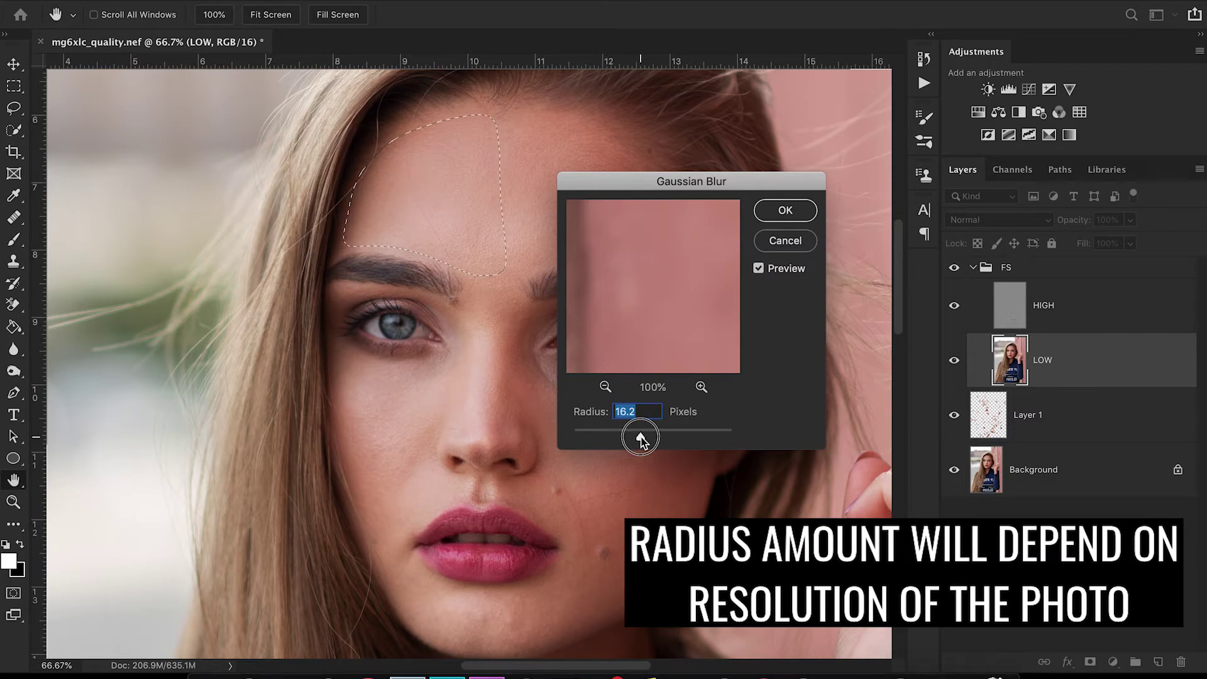
pyautogui.moveTo(639, 439); pyautogui.dragTo(642, 439)
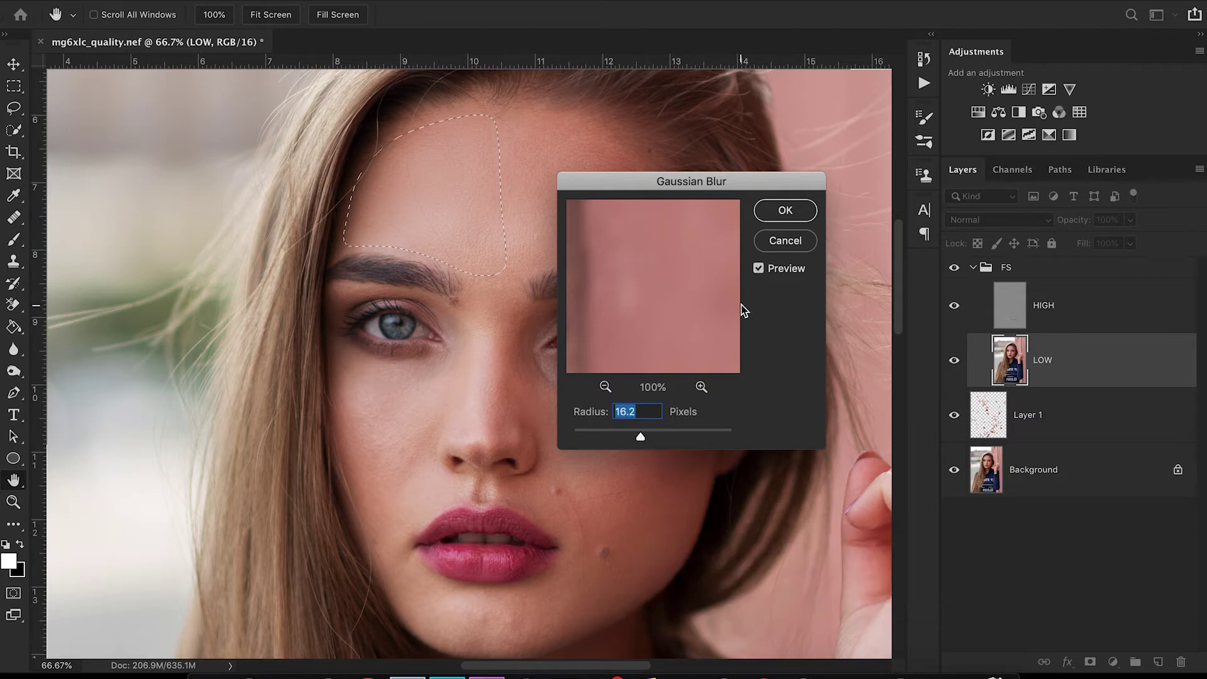
pyautogui.moveTo(641, 438); pyautogui.dragTo(642, 439)
pyautogui.click(760, 269)
pyautogui.click(760, 269)
pyautogui.click(787, 211)
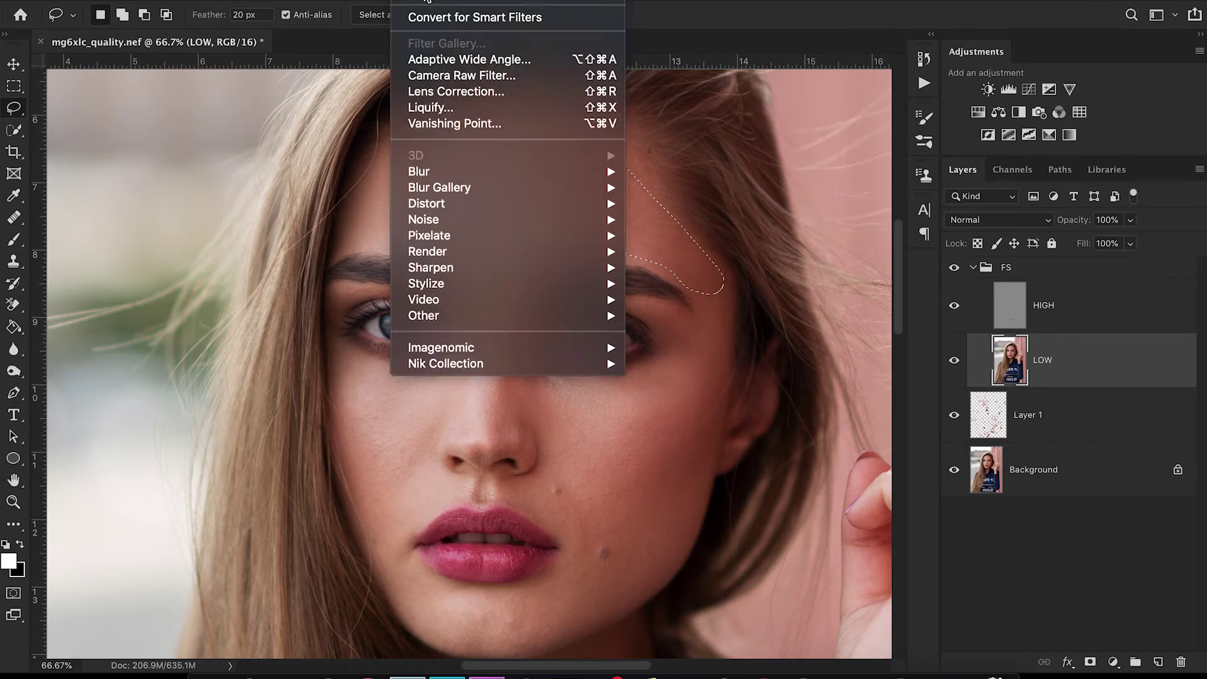
# Blur the lassoed forehead skin above the right-hand eyebrow on the LOW layer
pyautogui.click(433, 1)
pyautogui.click(432, 1)
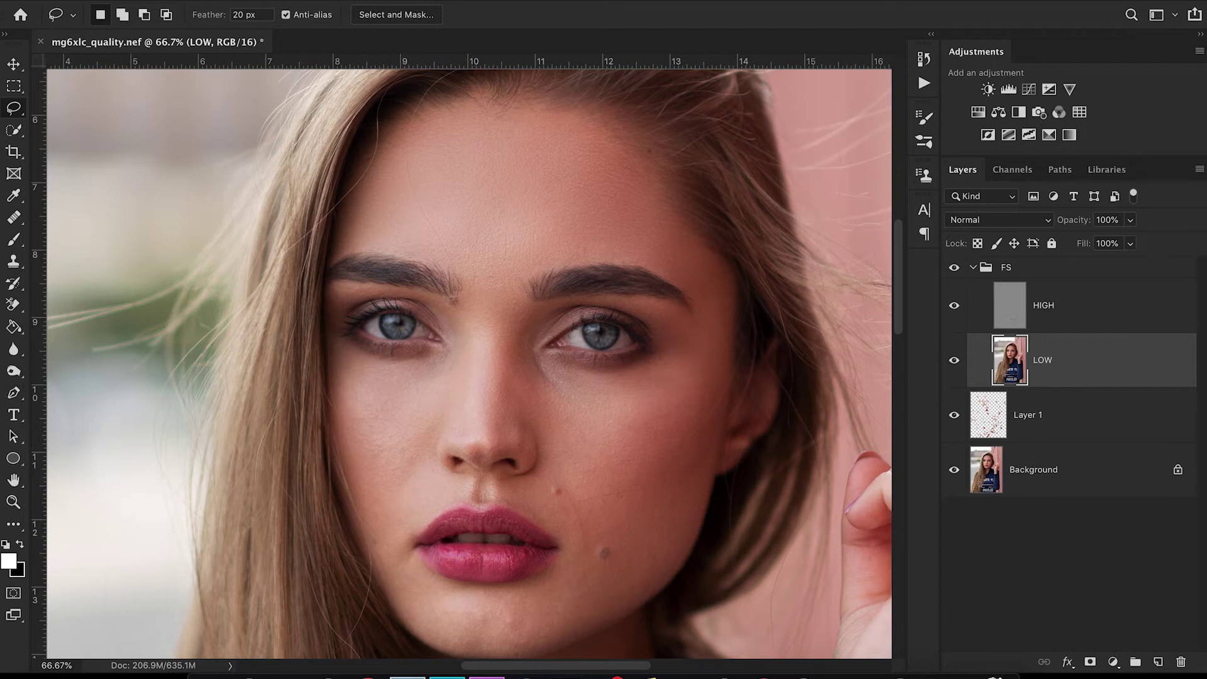
pyautogui.click(412, 0)
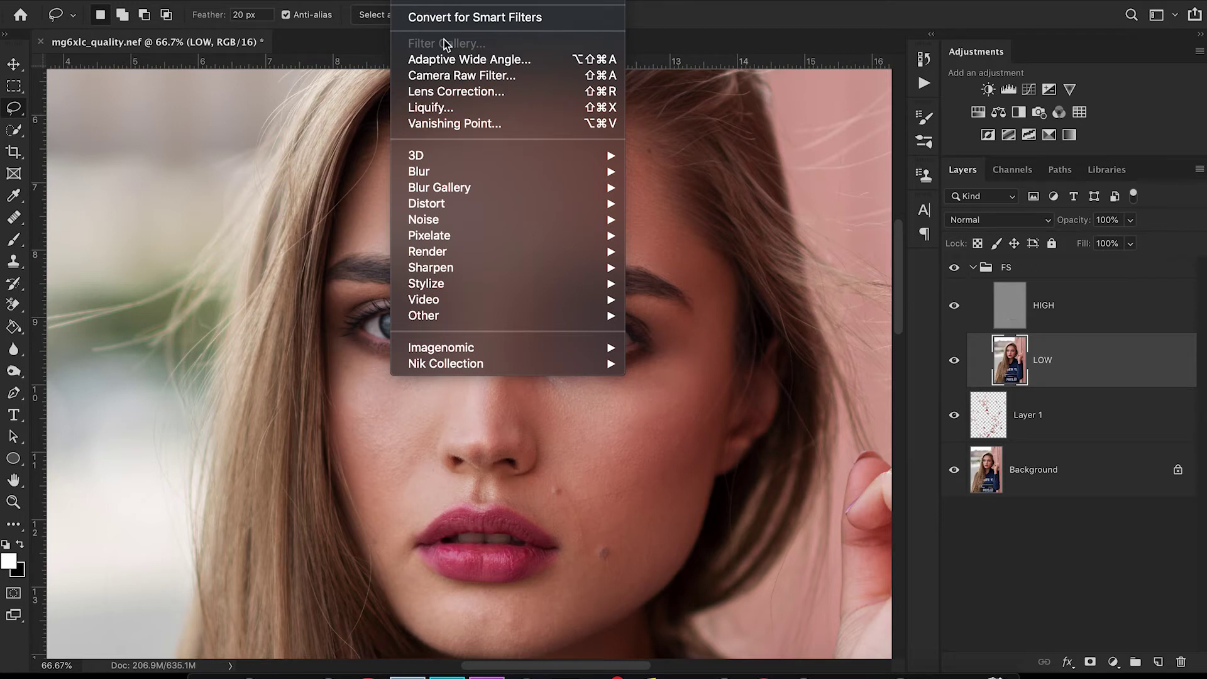
pyautogui.moveTo(438, 158)
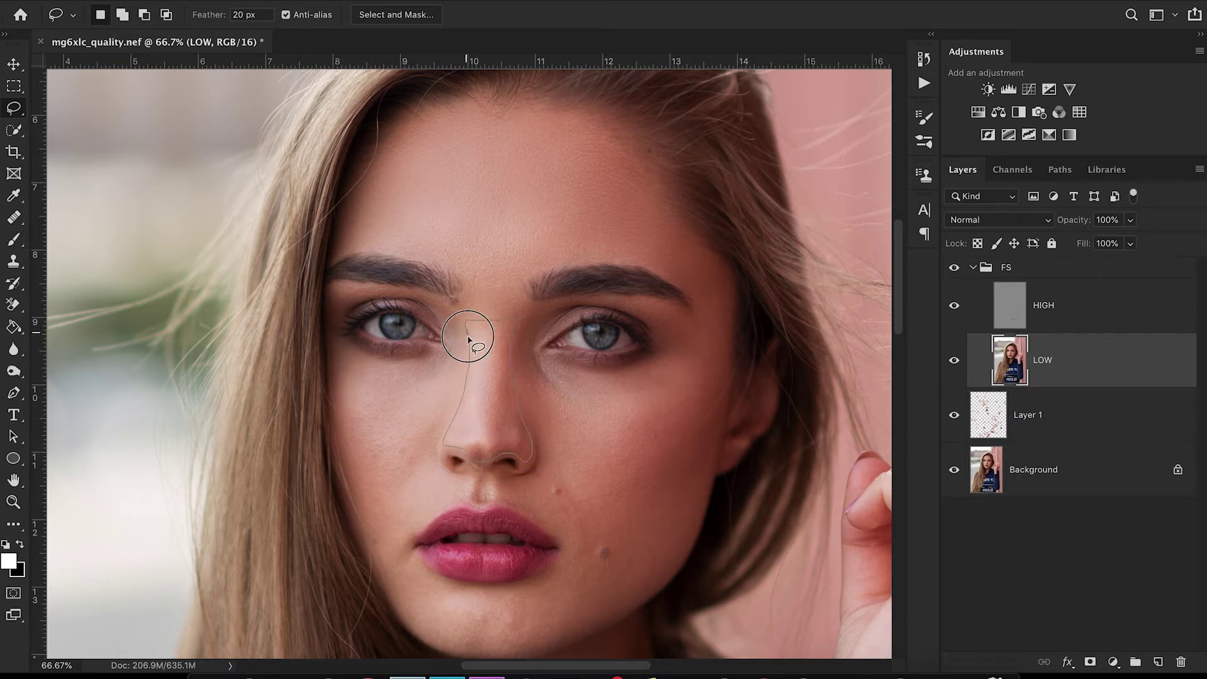
# Lasso and blur the remaining skin areas on the LOW layer, including around the right-hand eye, the cheeks and the left-hand eyelid
pyautogui.moveTo(515, 335)
pyautogui.mouseDown()
pyautogui.moveTo(732, 350)
pyautogui.moveTo(690, 323)
pyautogui.moveTo(595, 369)
pyautogui.moveTo(551, 318)
pyautogui.mouseUp()
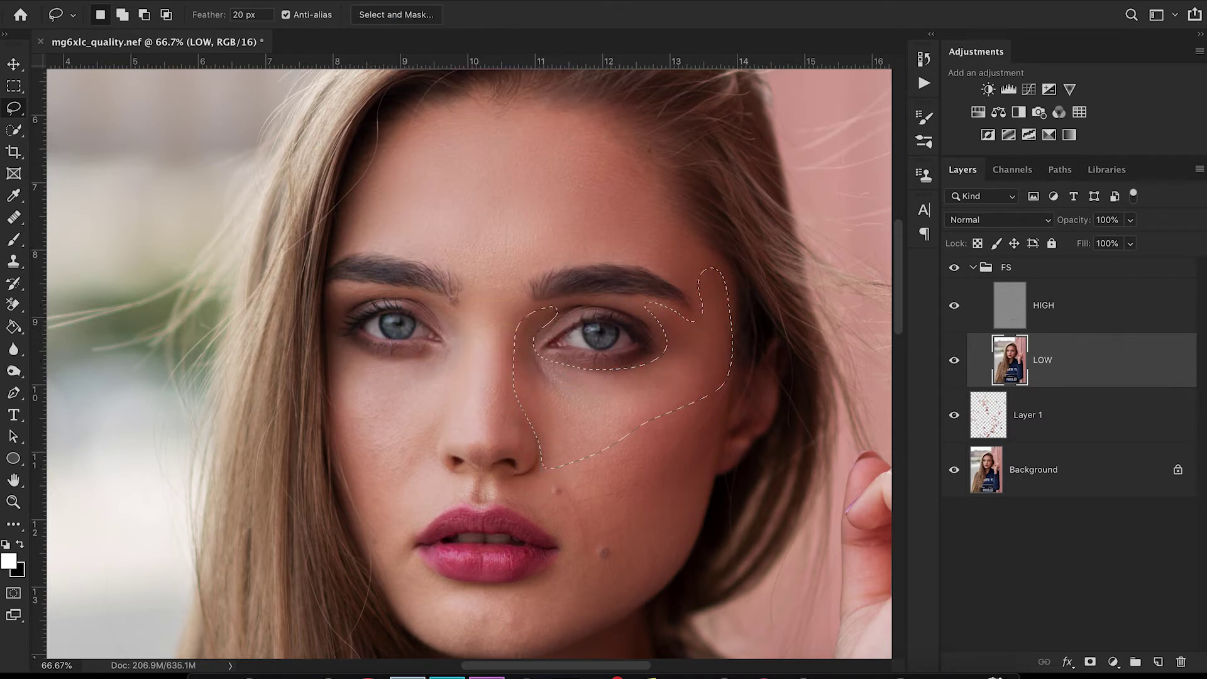
pyautogui.moveTo(539, 478)
pyautogui.mouseDown()
pyautogui.moveTo(527, 512)
pyautogui.moveTo(595, 626)
pyautogui.moveTo(702, 500)
pyautogui.moveTo(599, 458)
pyautogui.moveTo(454, 650)
pyautogui.moveTo(577, 634)
pyautogui.moveTo(462, 592)
pyautogui.moveTo(471, 502)
pyautogui.moveTo(370, 527)
pyautogui.moveTo(445, 476)
pyautogui.moveTo(406, 549)
pyautogui.moveTo(341, 441)
pyautogui.moveTo(375, 355)
pyautogui.moveTo(448, 419)
pyautogui.moveTo(356, 522)
pyautogui.mouseUp()
pyautogui.moveTo(356, 291); pyautogui.dragTo(336, 313)
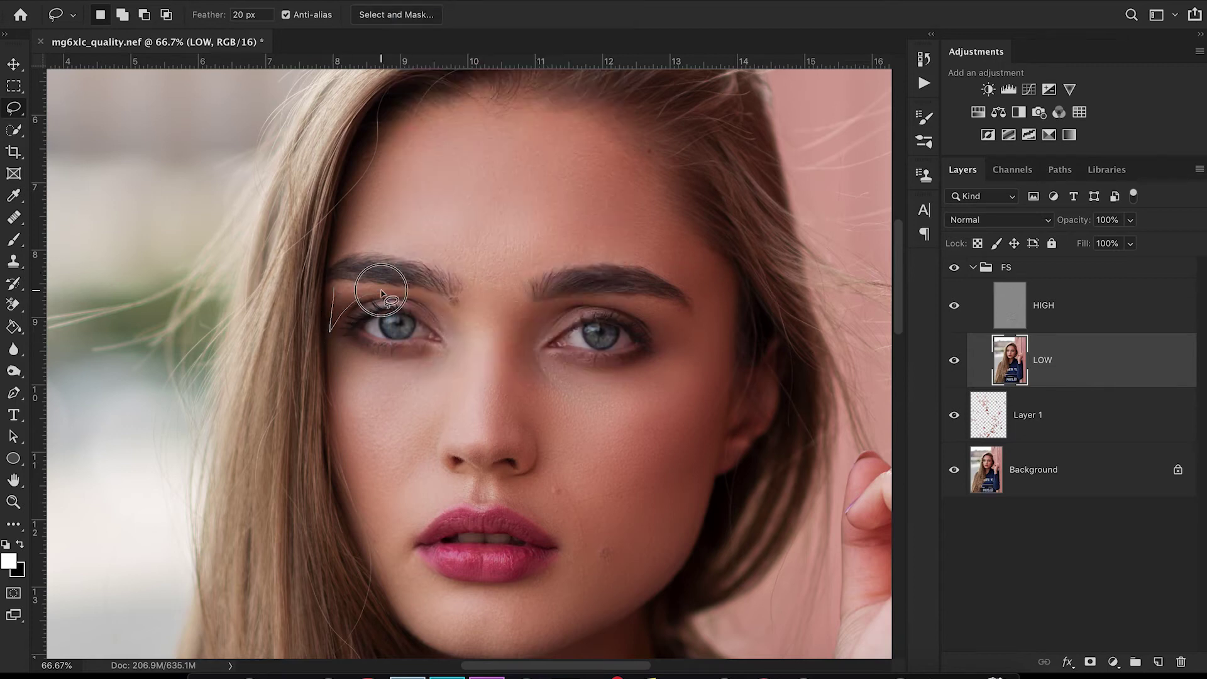
pyautogui.click(521, 277)
# Compare the retouched face with the original by toggling the visibility of every layer except Background
pyautogui.scroll(-3, 534, 314)
pyautogui.scroll(3, 550, 350)
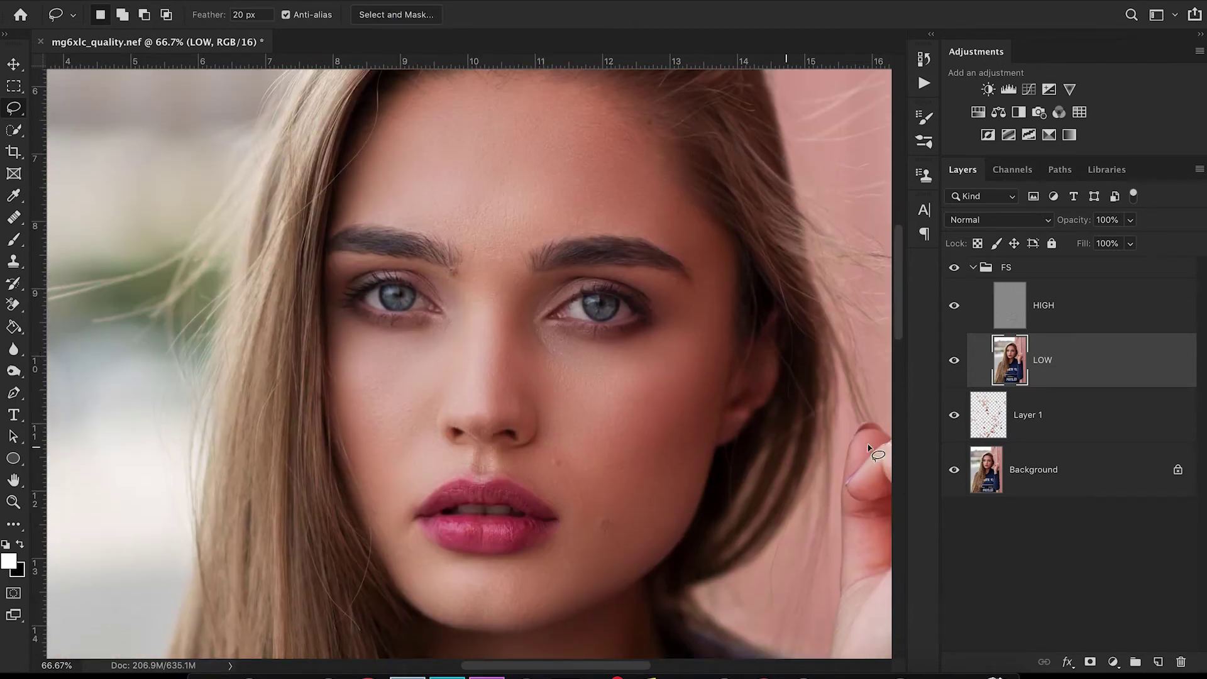
pyautogui.keyDown('alt'); pyautogui.click(956, 454); pyautogui.keyUp('alt')
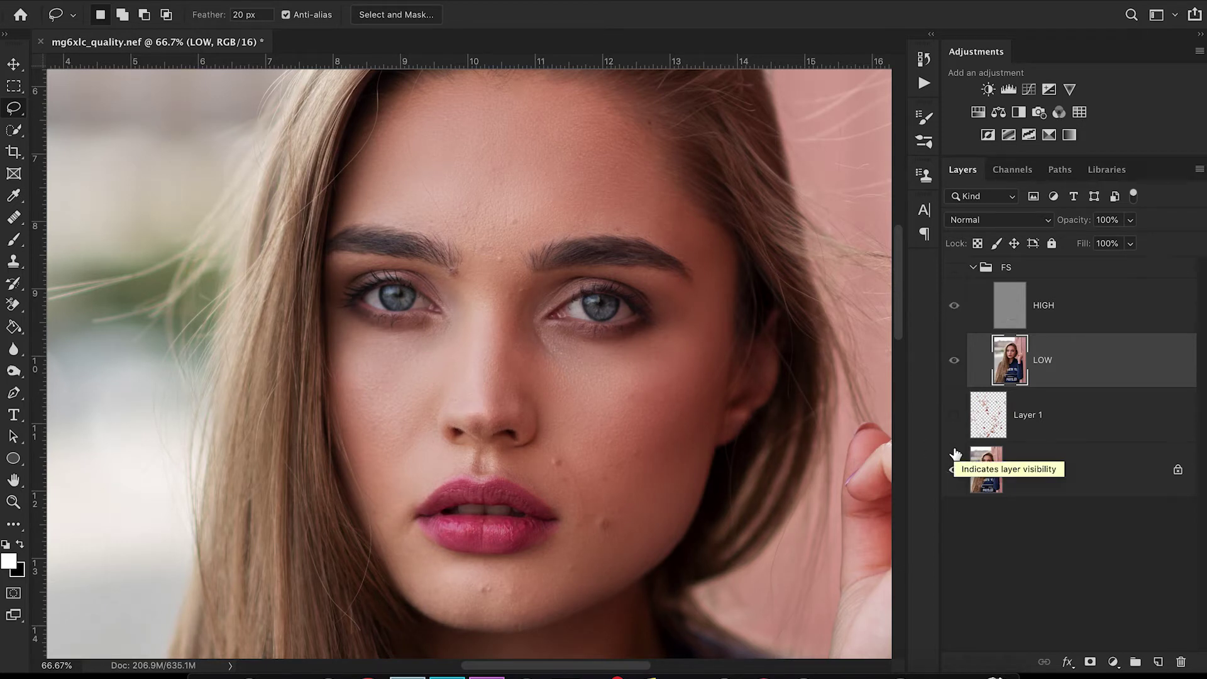
pyautogui.keyDown('alt'); pyautogui.click(955, 454); pyautogui.keyUp('alt')
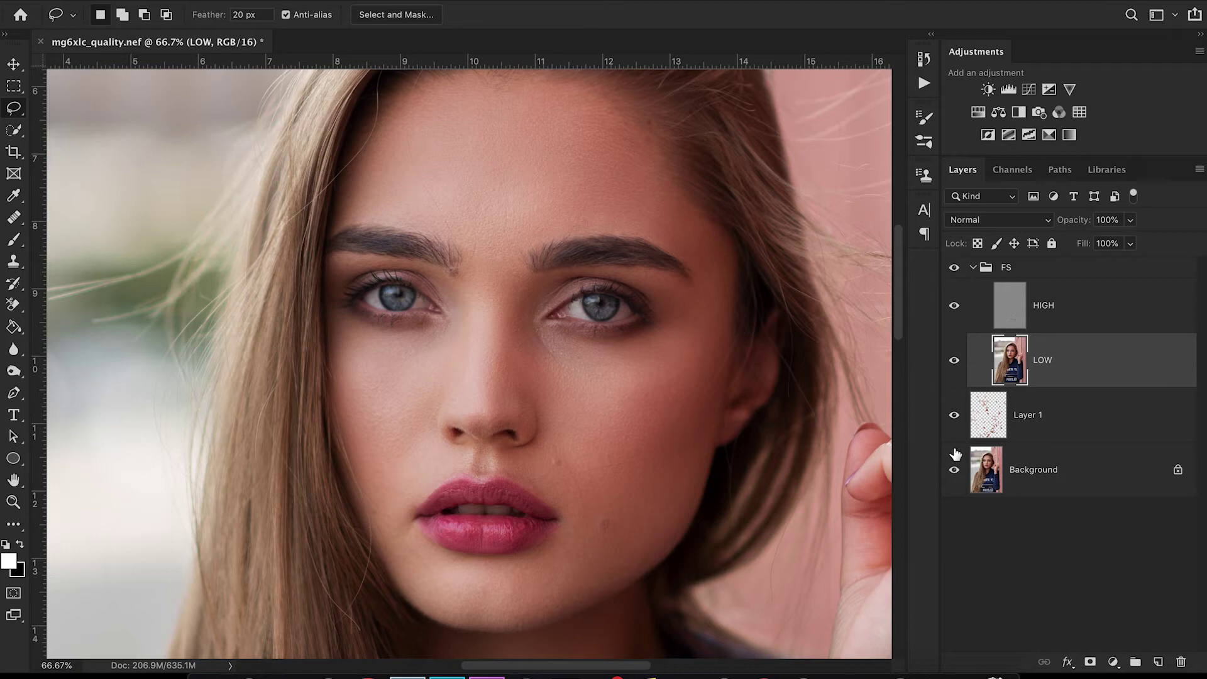
pyautogui.keyDown('alt'); pyautogui.click(955, 454); pyautogui.keyUp('alt')
pyautogui.keyDown('alt'); pyautogui.click(955, 454); pyautogui.keyUp('alt')
pyautogui.keyDown('alt'); pyautogui.click(955, 454); pyautogui.keyUp('alt')
# Even out the skin texture under both eyes on the HIGH layer with the Clone Stamp at brush size 40
pyautogui.click(1070, 326)
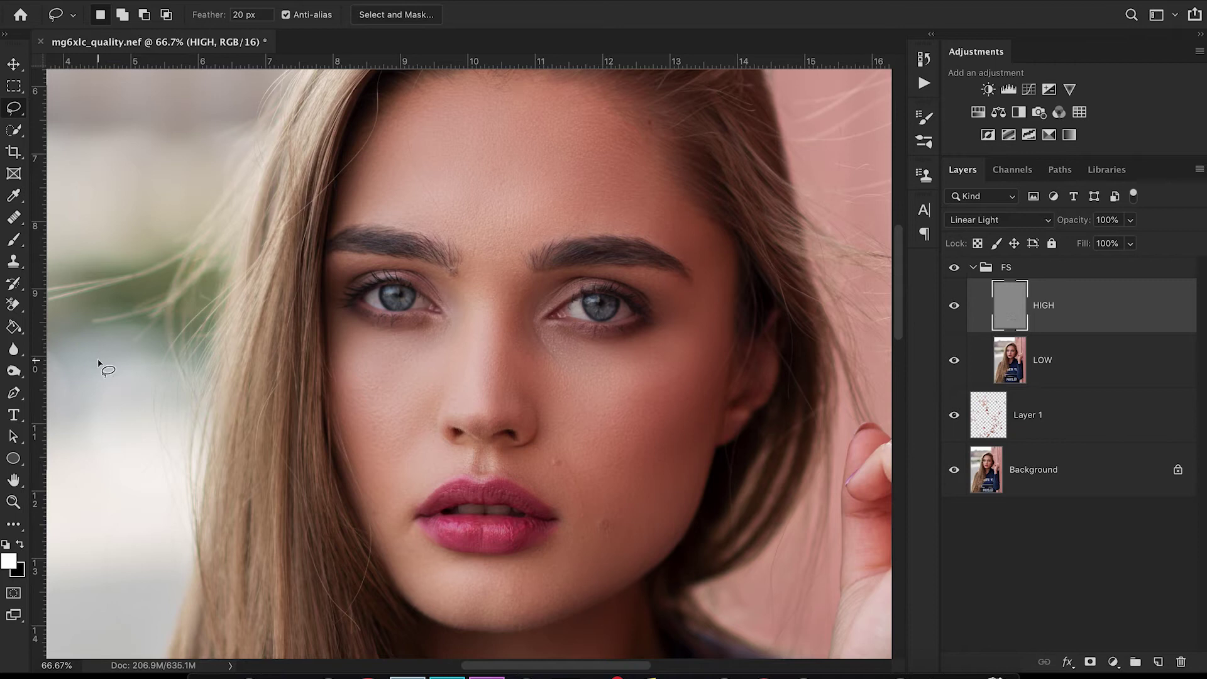
pyautogui.click(17, 267)
pyautogui.click(84, 263)
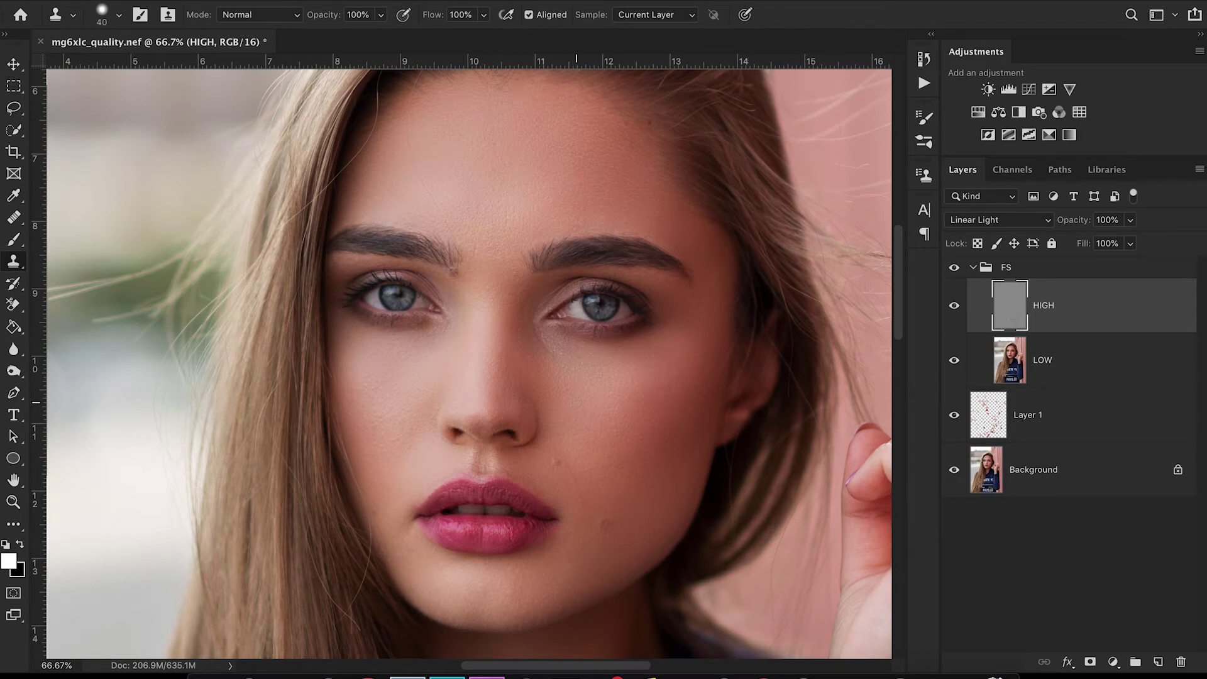
pyautogui.hotkey('ctrl', '+')
pyautogui.hotkey('ctrl', '+')
pyautogui.hotkey('ctrl', '+')
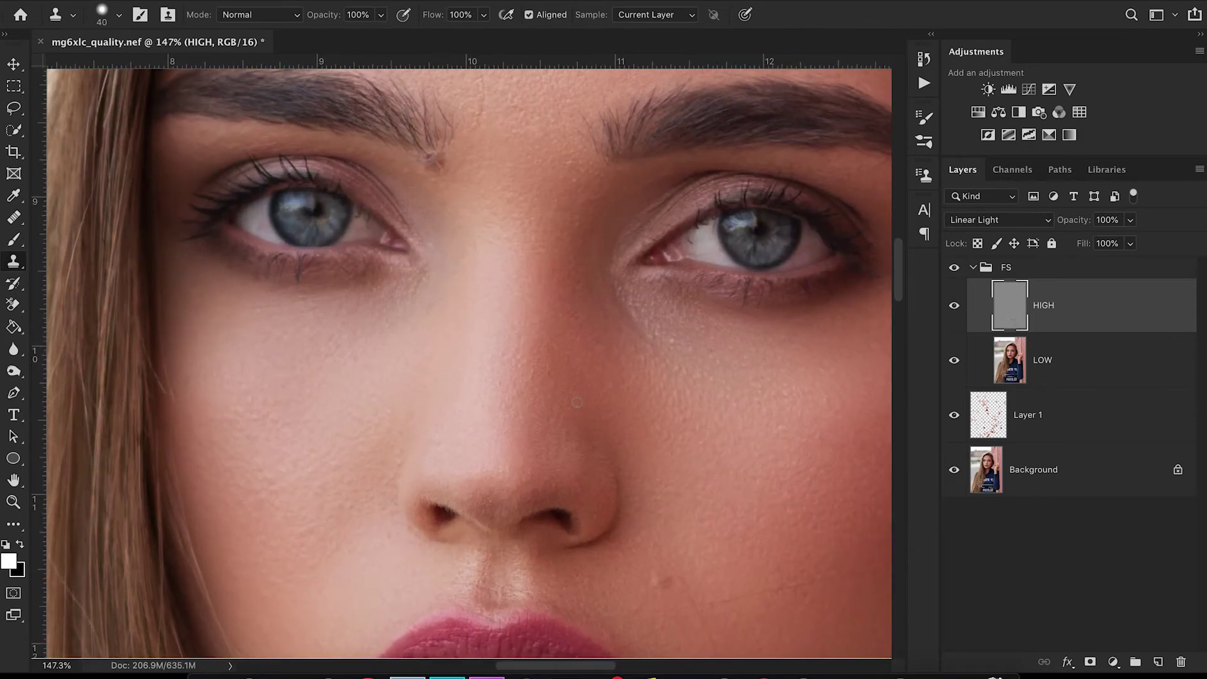
pyautogui.hscroll(8, 577, 402)
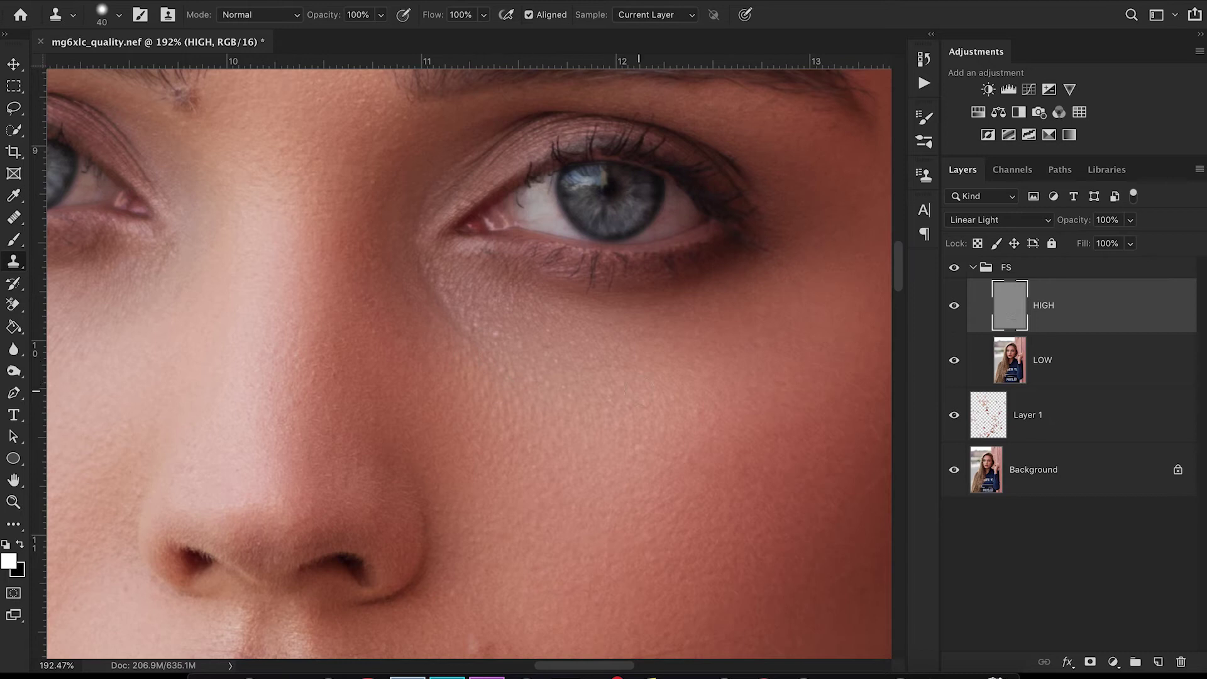
pyautogui.keyDown('alt'); pyautogui.click(448, 353); pyautogui.keyUp('alt')
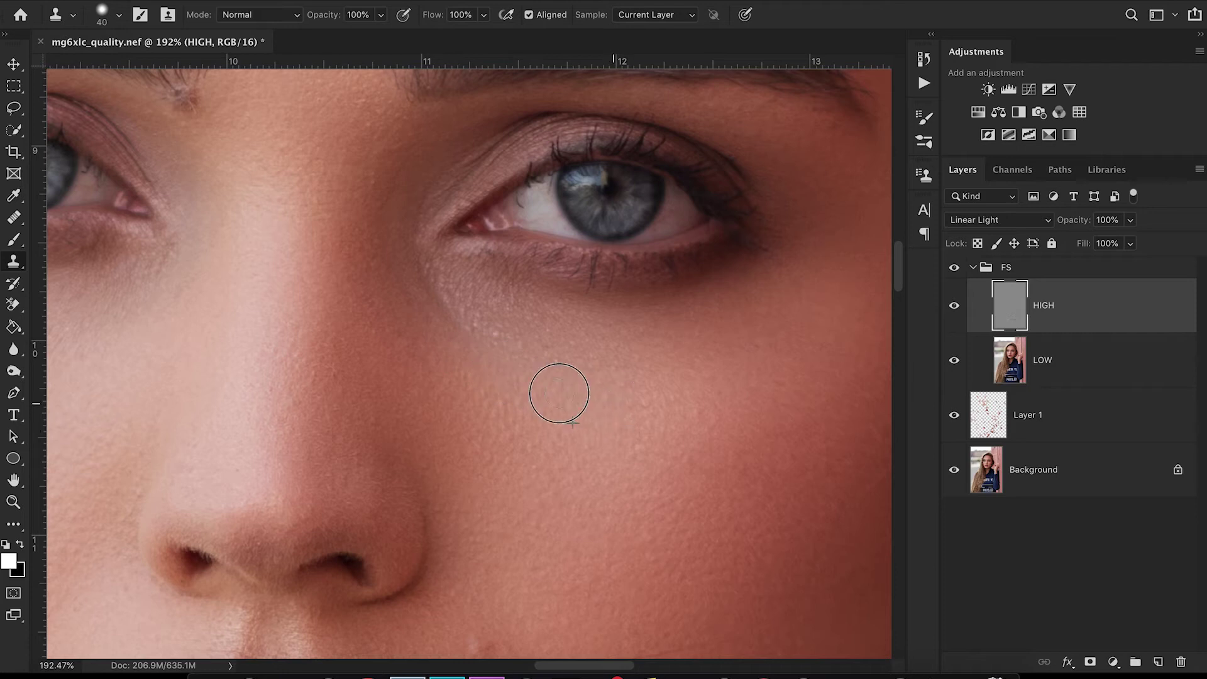
pyautogui.moveTo(485, 324); pyautogui.dragTo(462, 355)
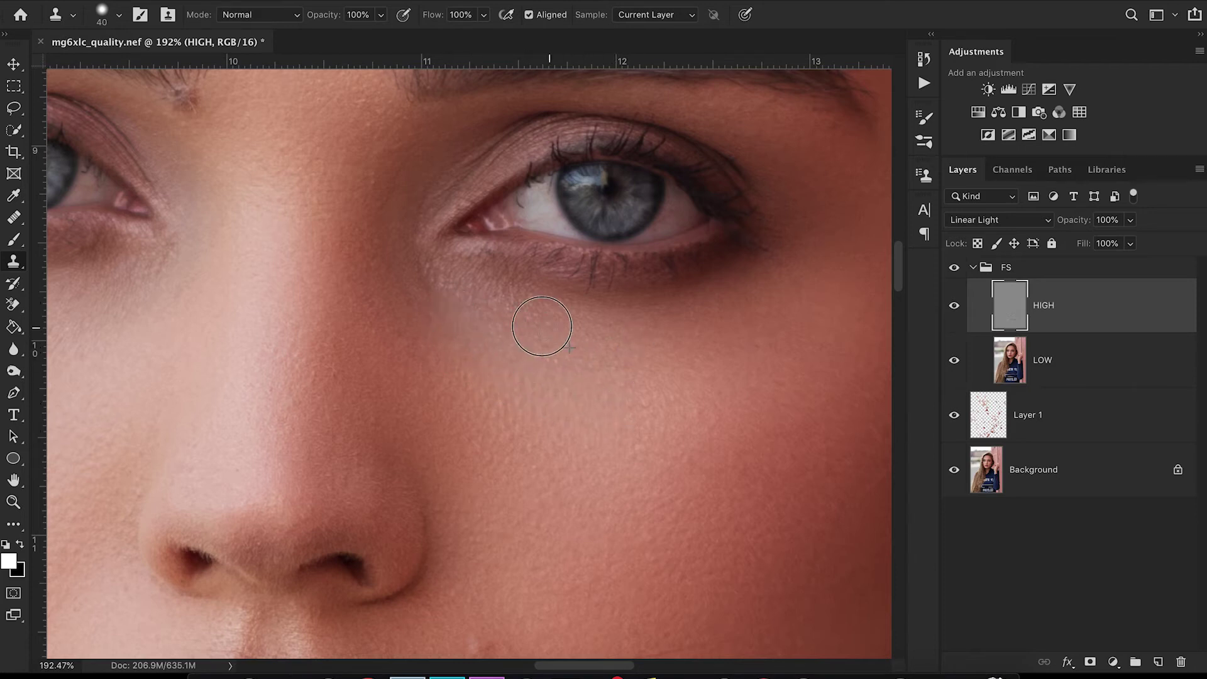
pyautogui.hscroll(-7, 542, 326)
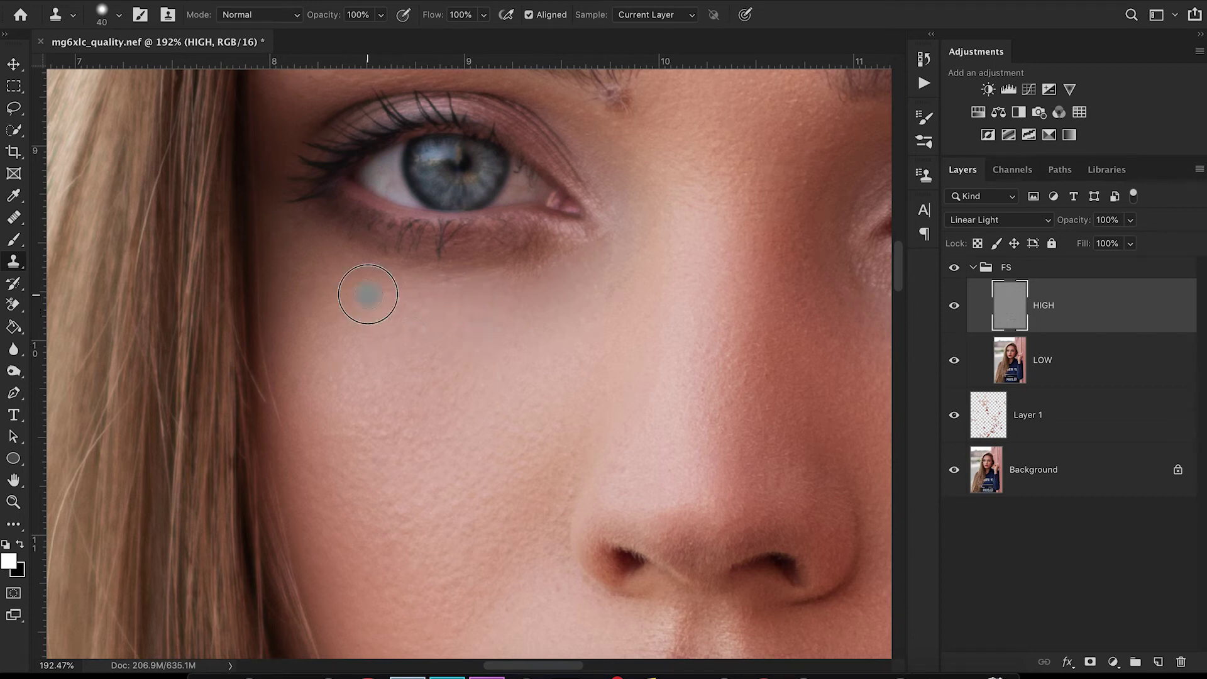
pyautogui.keyDown('alt'); pyautogui.click(443, 319); pyautogui.keyUp('alt')
# Reduce the Clone Stamp brush to 15 and clone out the fine hair line on the right-hand cheek beside the lips
pyautogui.moveTo(638, 404); pyautogui.dragTo(399, 103)
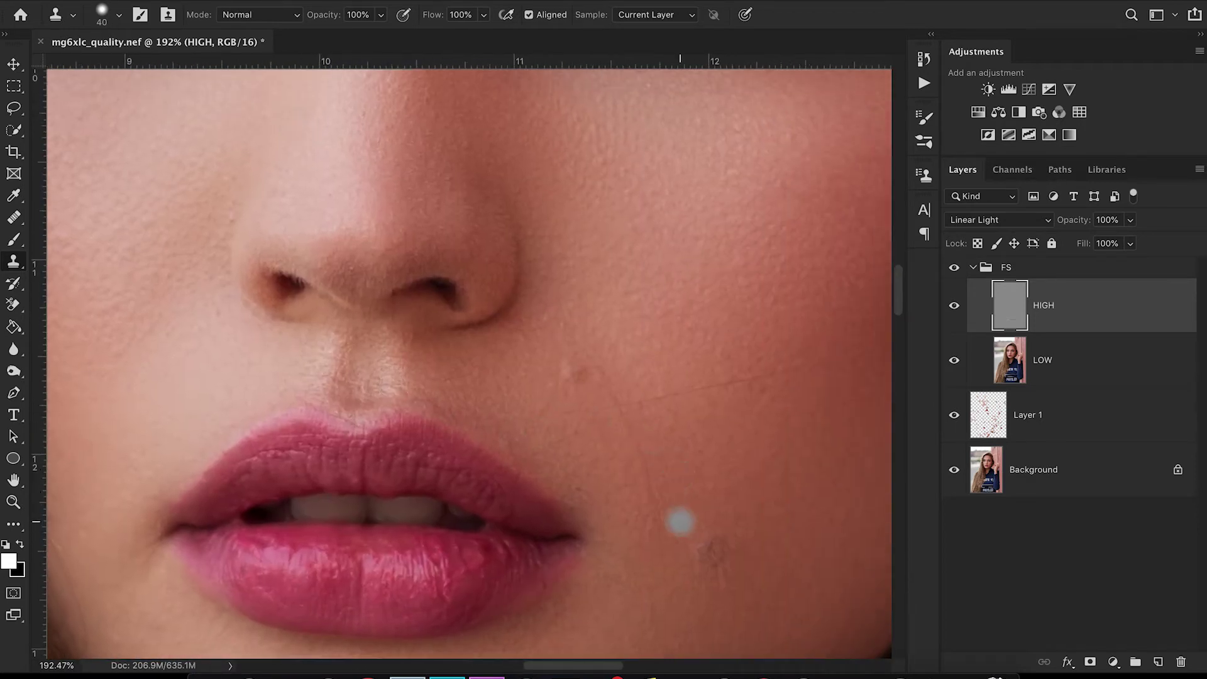
pyautogui.press('[')
pyautogui.press('[')
pyautogui.press('[')
pyautogui.press('[')
pyautogui.press('[')
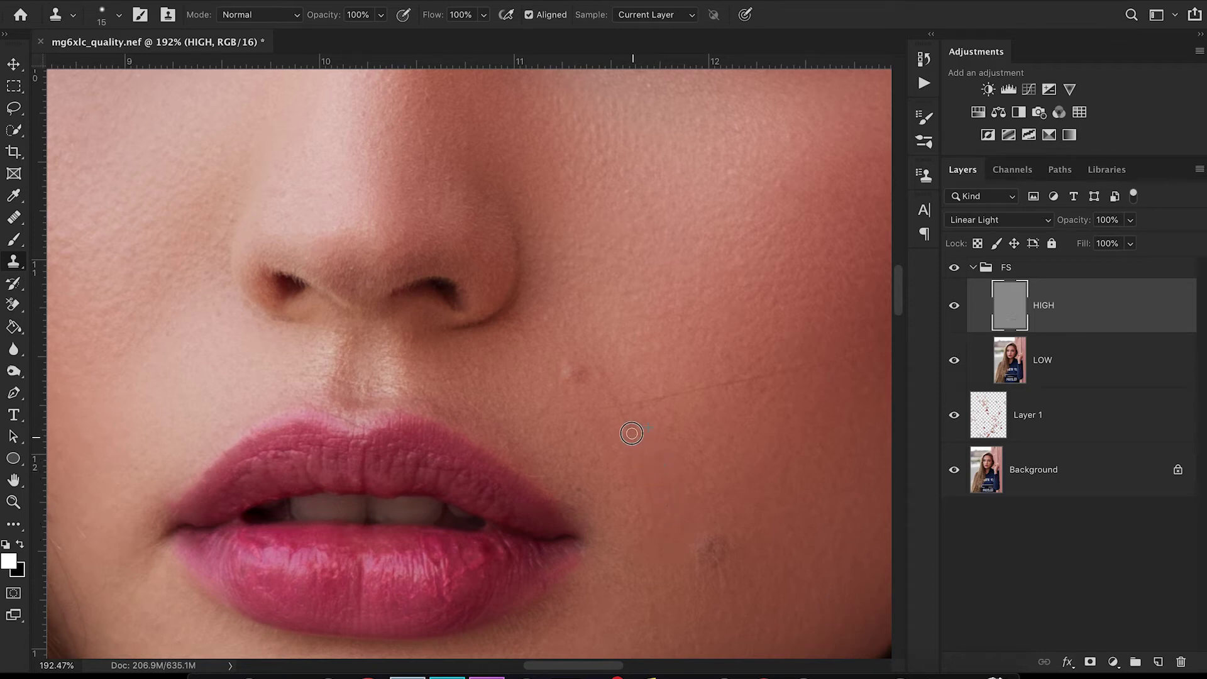
pyautogui.click(619, 398)
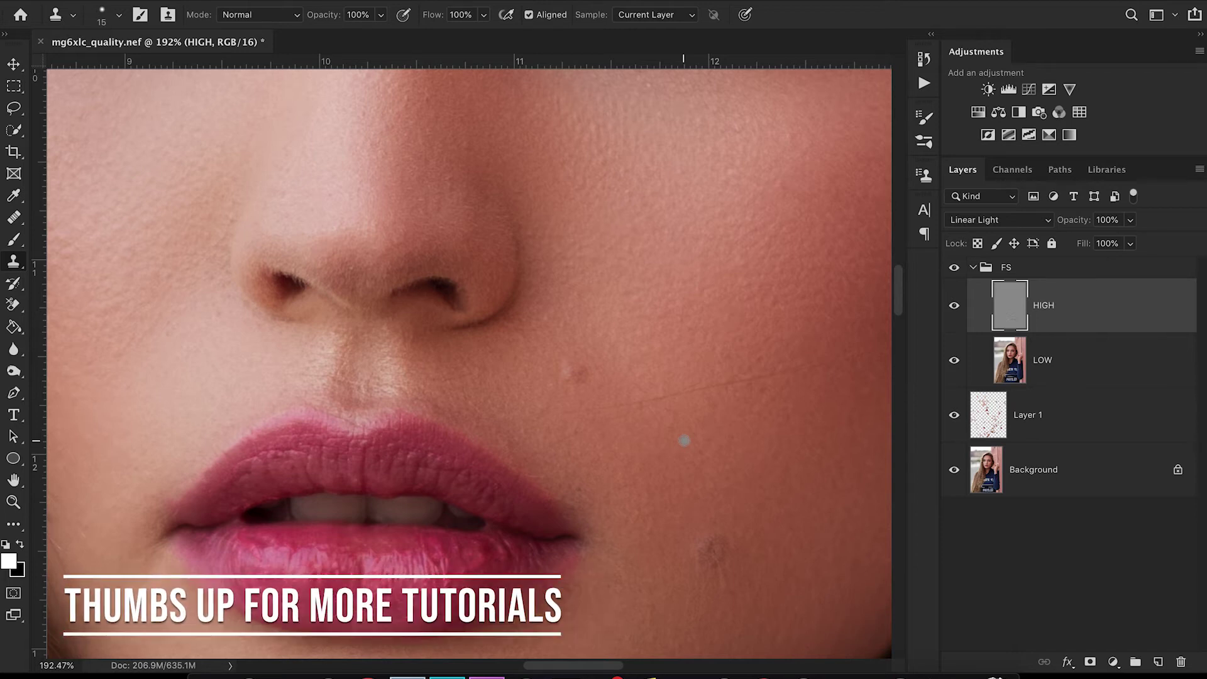
# Clone out the thin vertical line on the forehead between the eyebrows on the HIGH layer
pyautogui.hotkey('ctrl', '-')
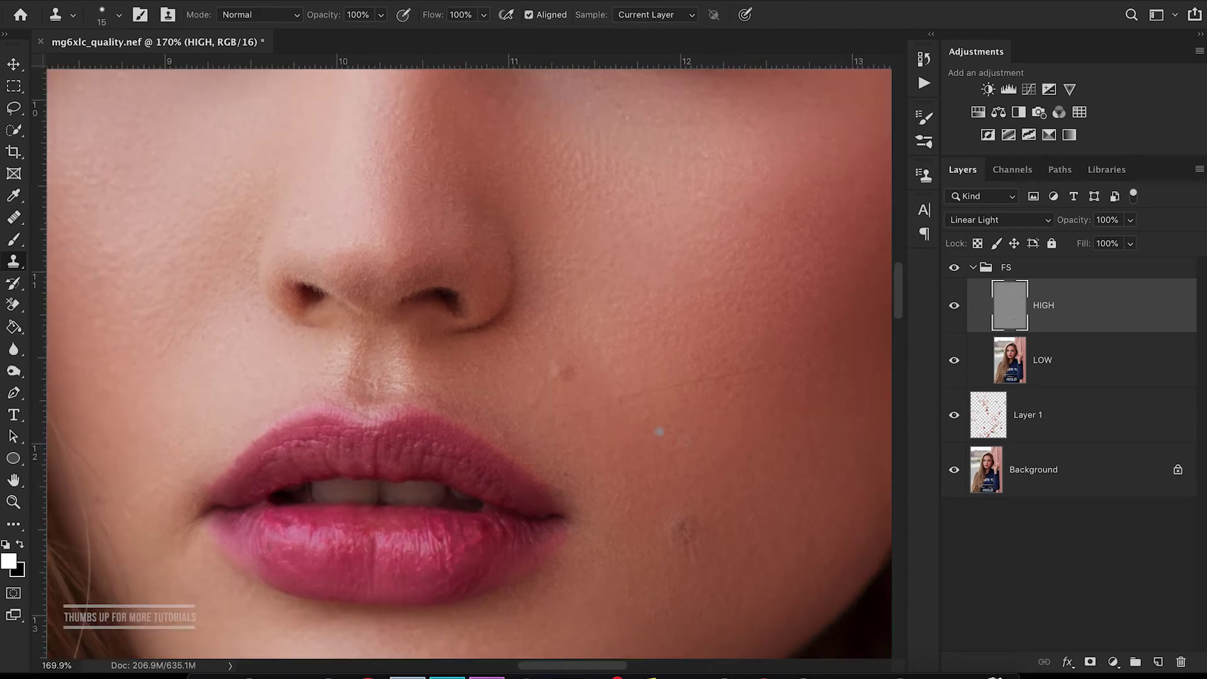
pyautogui.scroll(5, 684, 441)
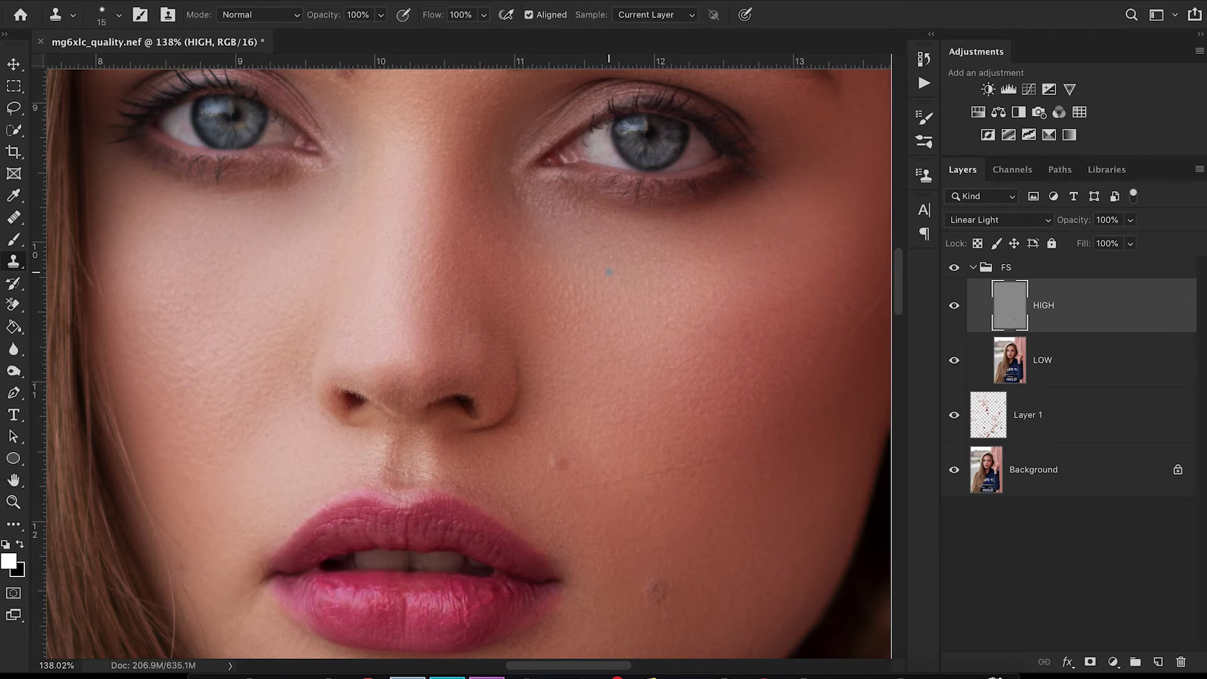
pyautogui.scroll(5, 322, 170)
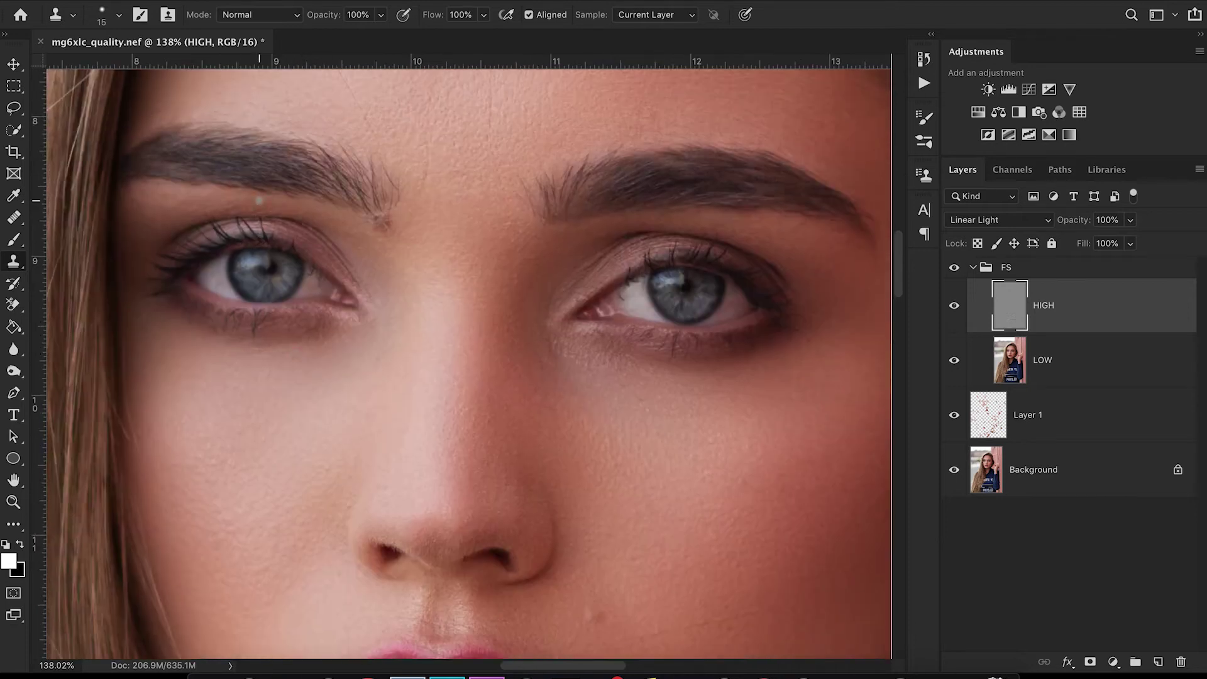
pyautogui.scroll(-8, 439, 244)
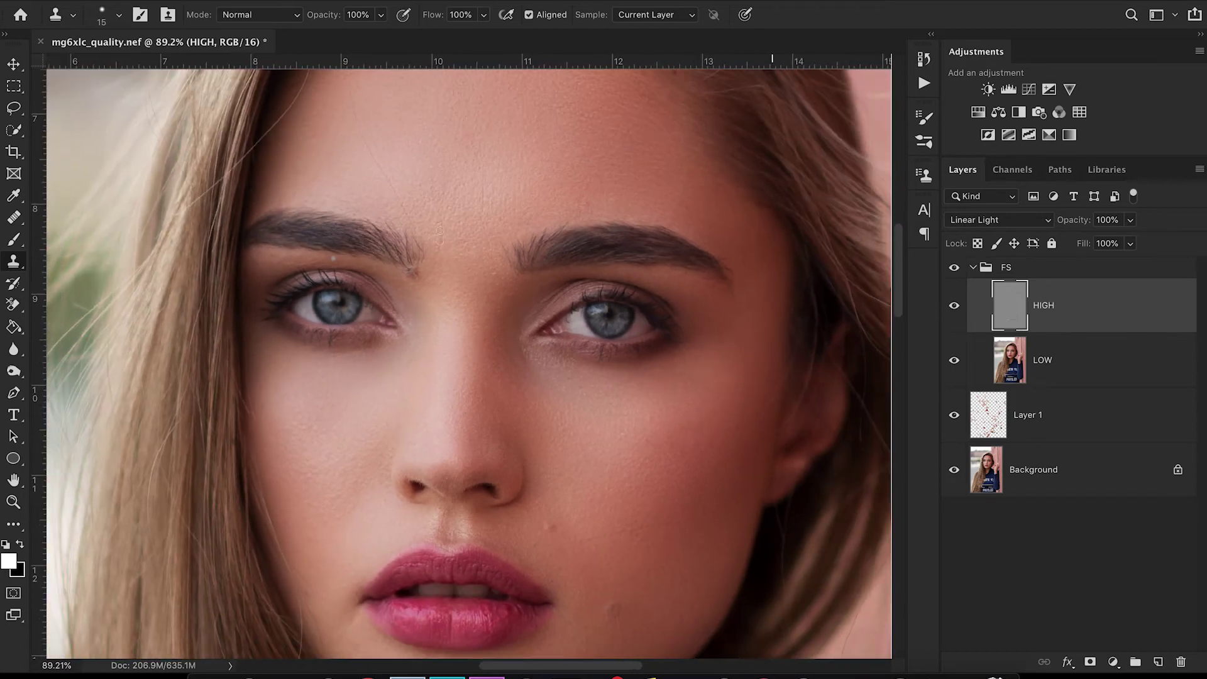
pyautogui.scroll(10, 439, 244)
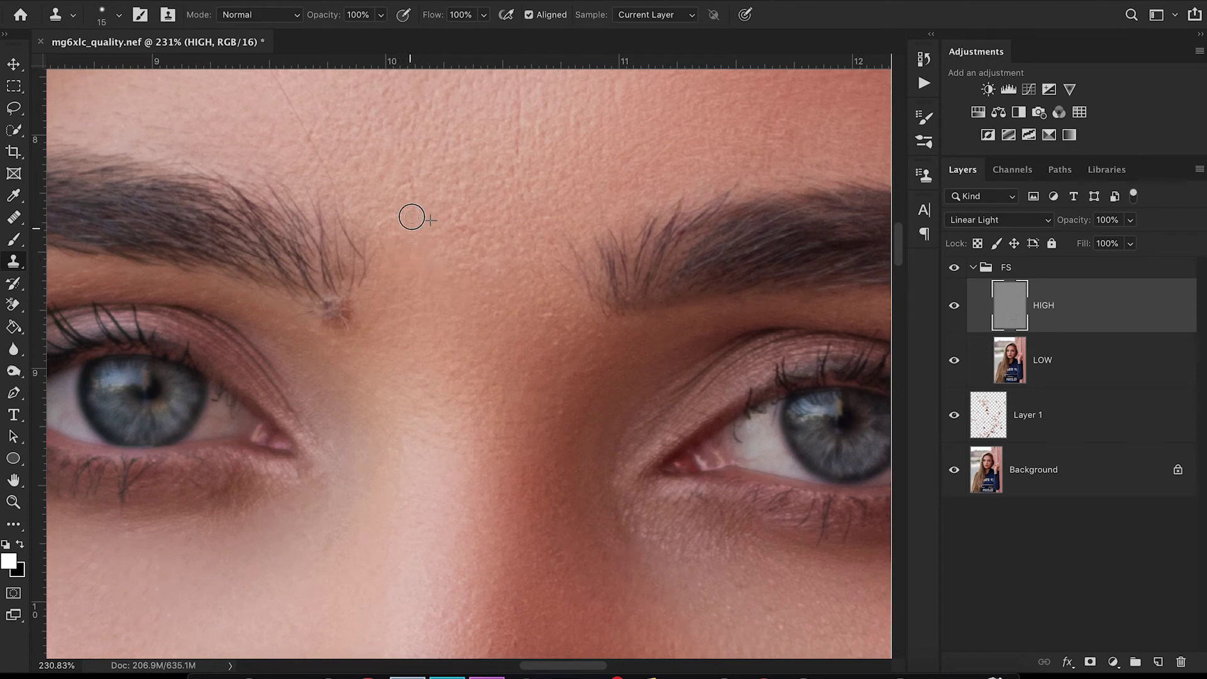
pyautogui.scroll(1, 535, 163)
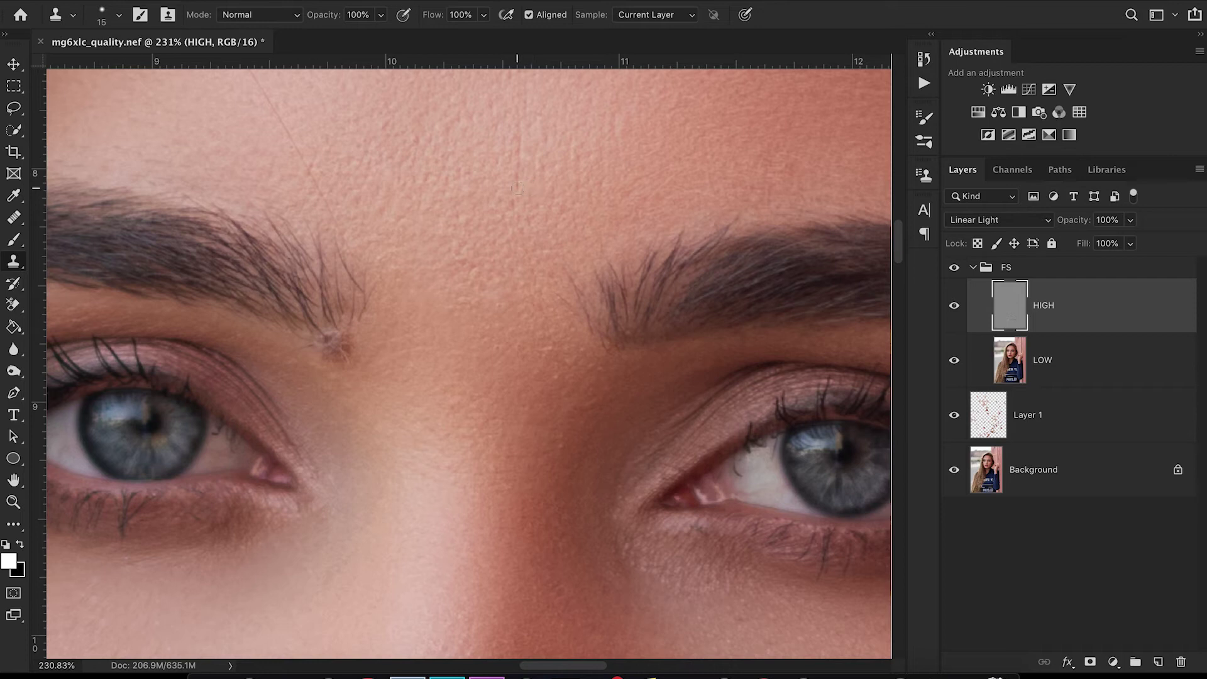
pyautogui.click(527, 88)
# Collapse the FS group and toggle its visibility to compare the face with and without the frequency separation retouching
pyautogui.press('super+minus')
pyautogui.scroll(-5, 607, 325)
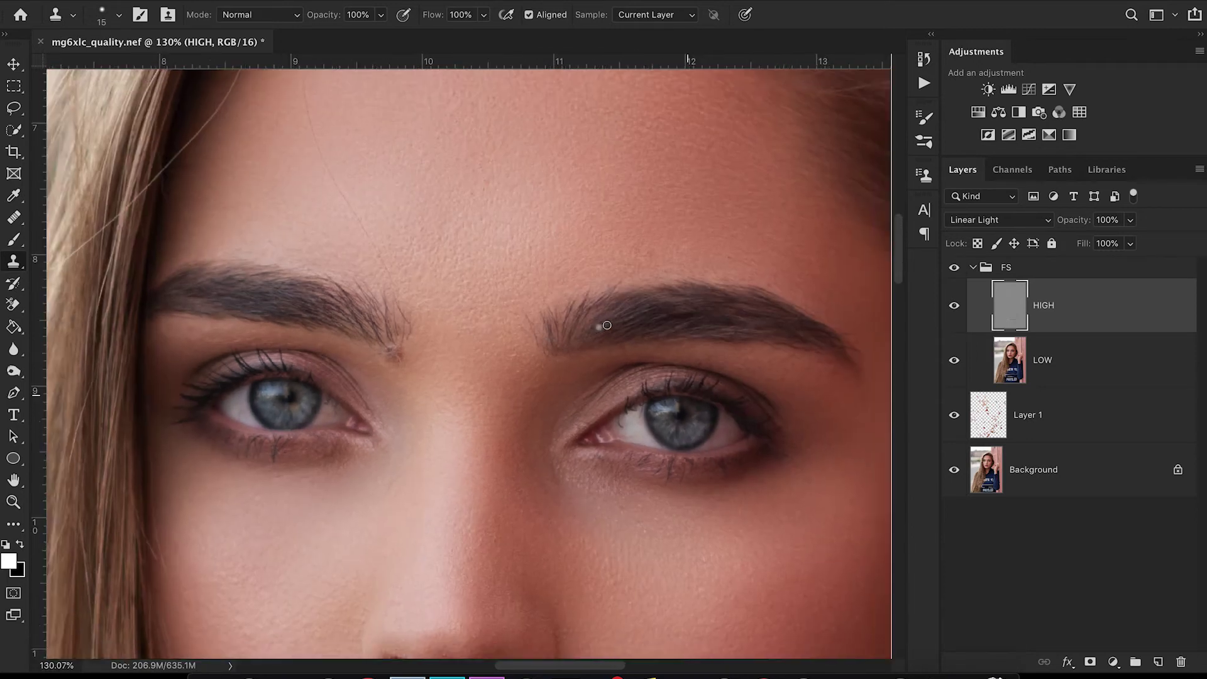
pyautogui.scroll(-4, 607, 325)
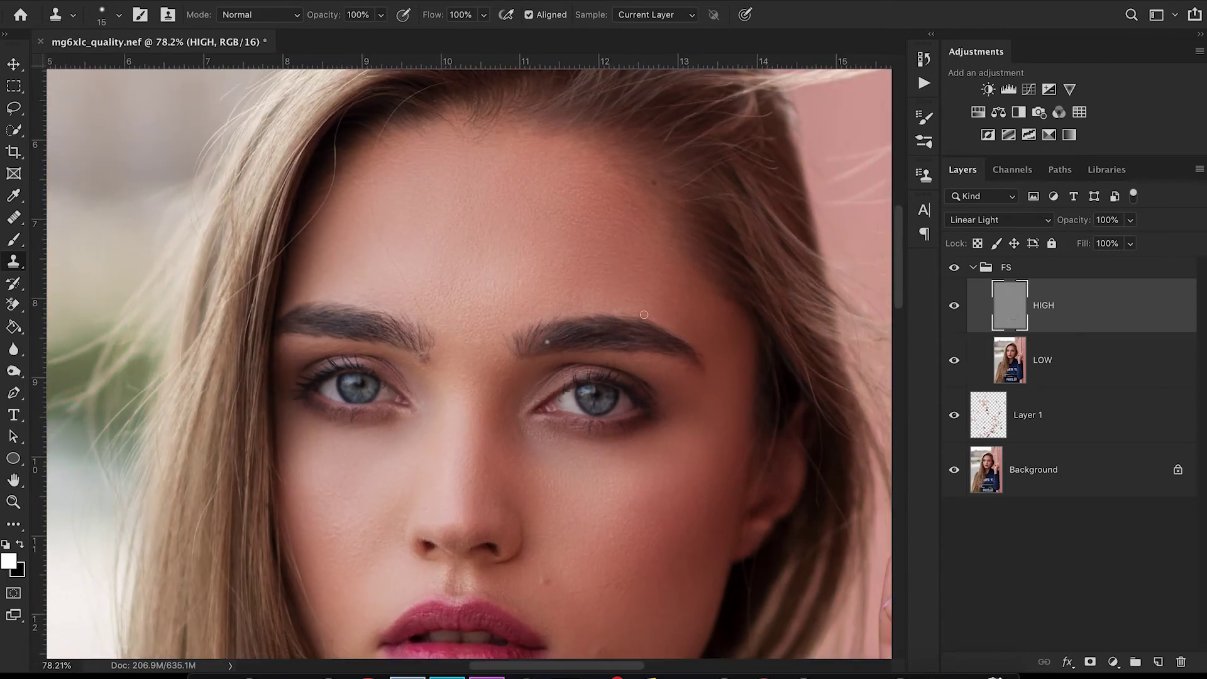
pyautogui.scroll(-1, 532, 346)
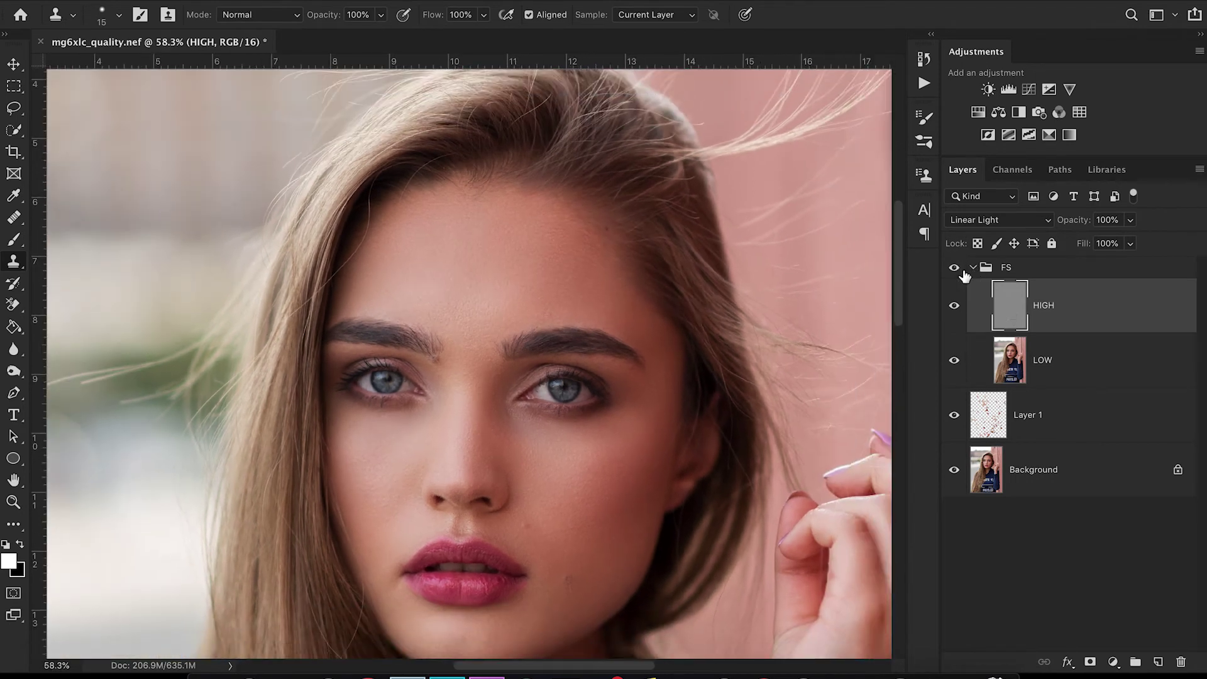
pyautogui.click(970, 270)
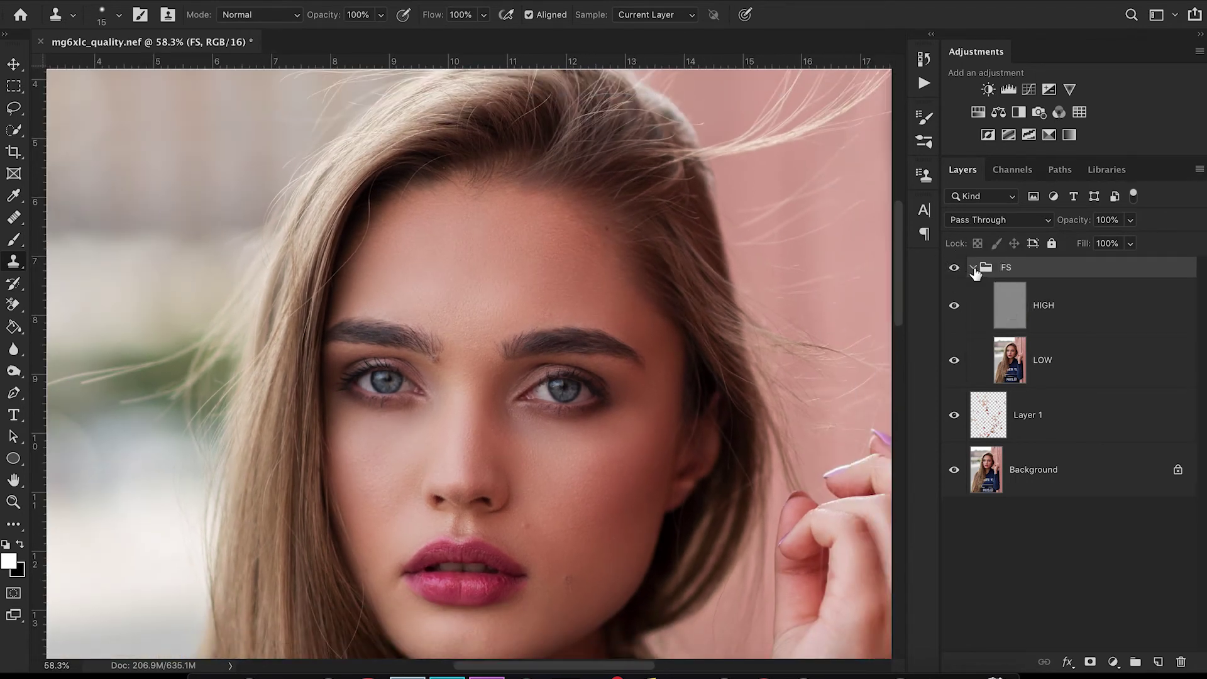
pyautogui.click(972, 269)
pyautogui.click(954, 268)
pyautogui.click(954, 270)
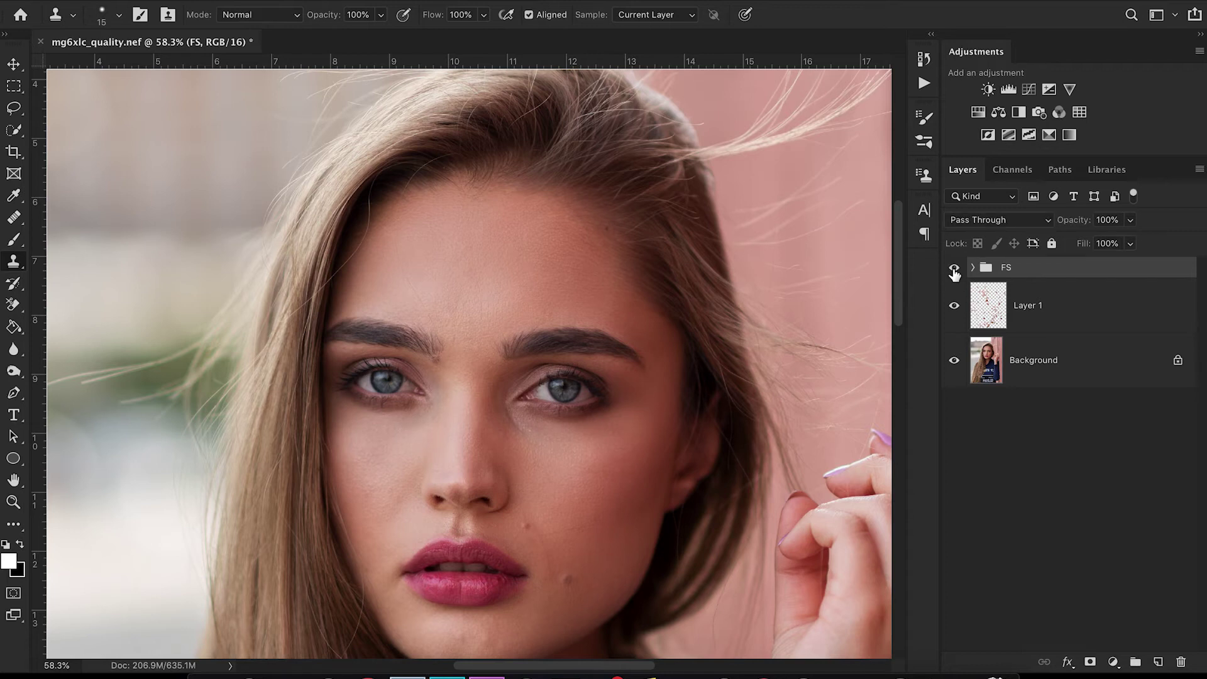
pyautogui.click(955, 270)
pyautogui.click(955, 270)
pyautogui.scroll(-1, 484, 405)
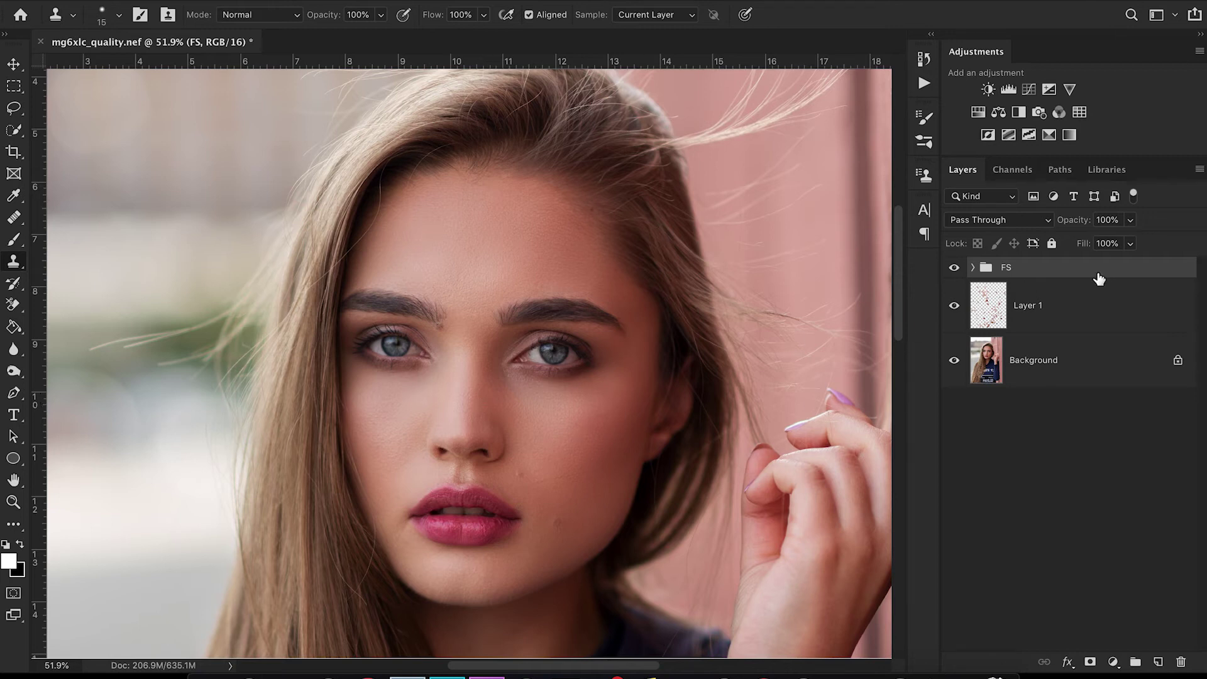
# Add two Curves adjustment layers above the FS group, naming the lower one DODGE and the upper one BURN
pyautogui.click(1029, 91)
pyautogui.click(1029, 92)
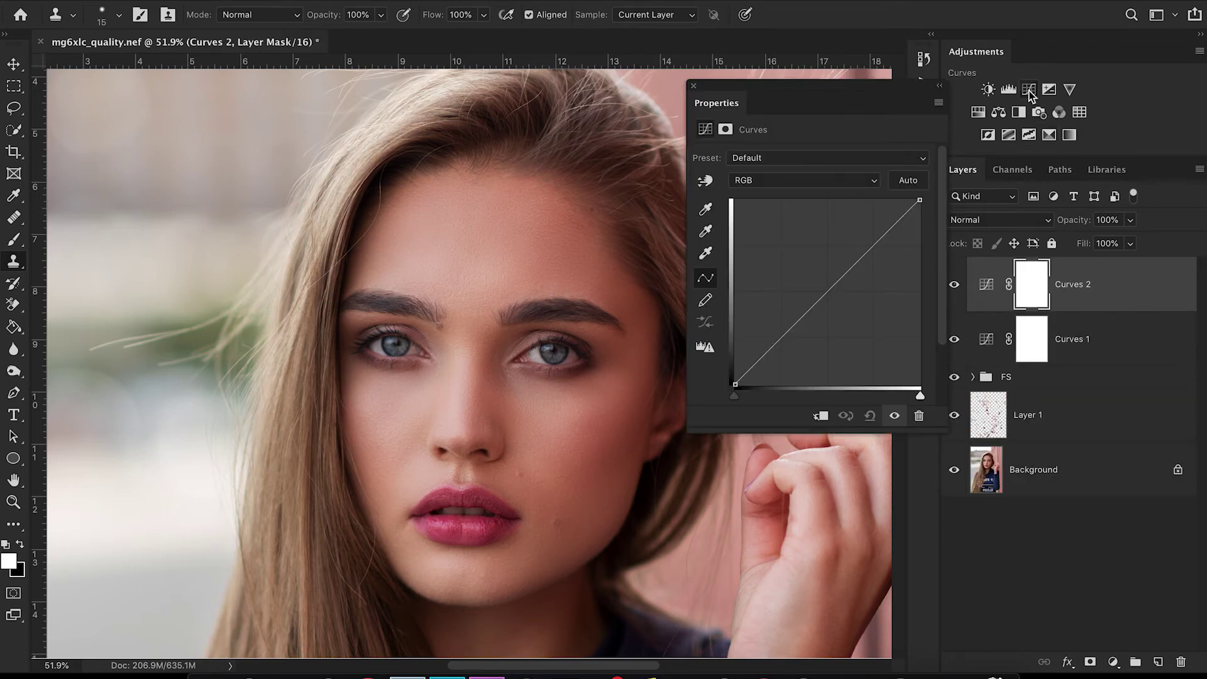
pyautogui.doubleClick(1080, 336)
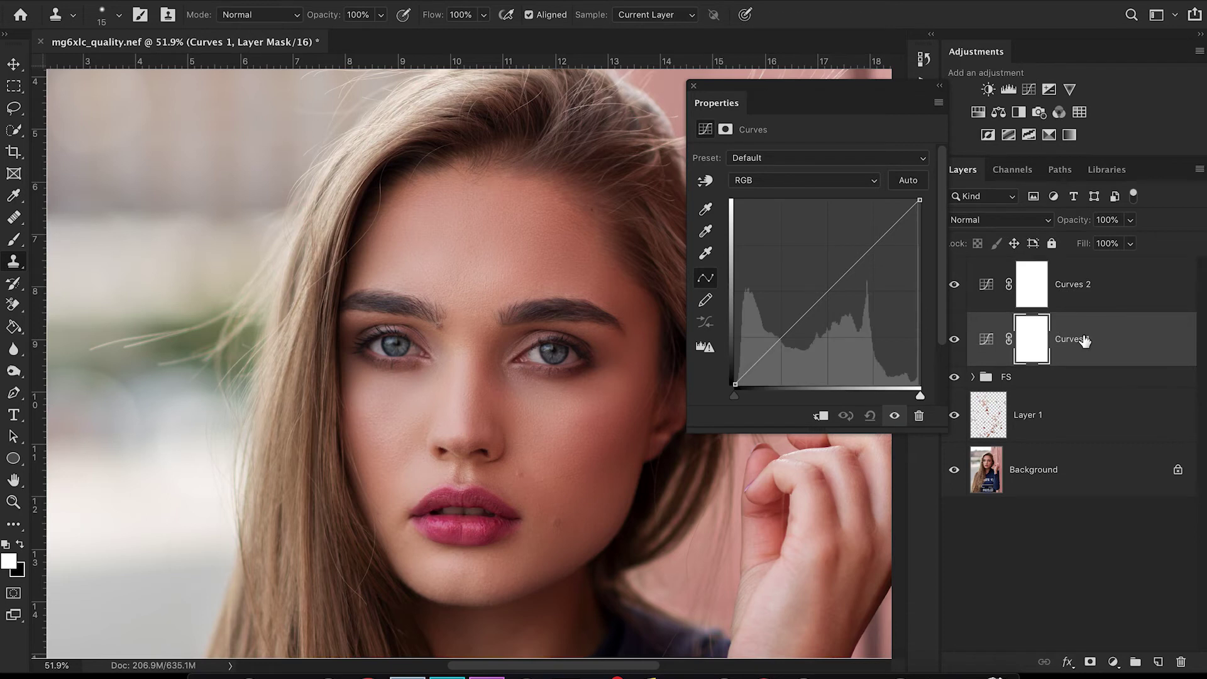
pyautogui.write('DODGE')
pyautogui.click(1082, 288)
pyautogui.doubleClick(1080, 286)
pyautogui.write('BURN')
# Set the DODGE layer's blend mode to Screen and the BURN layer's blend mode to Multiply
pyautogui.click(1019, 334)
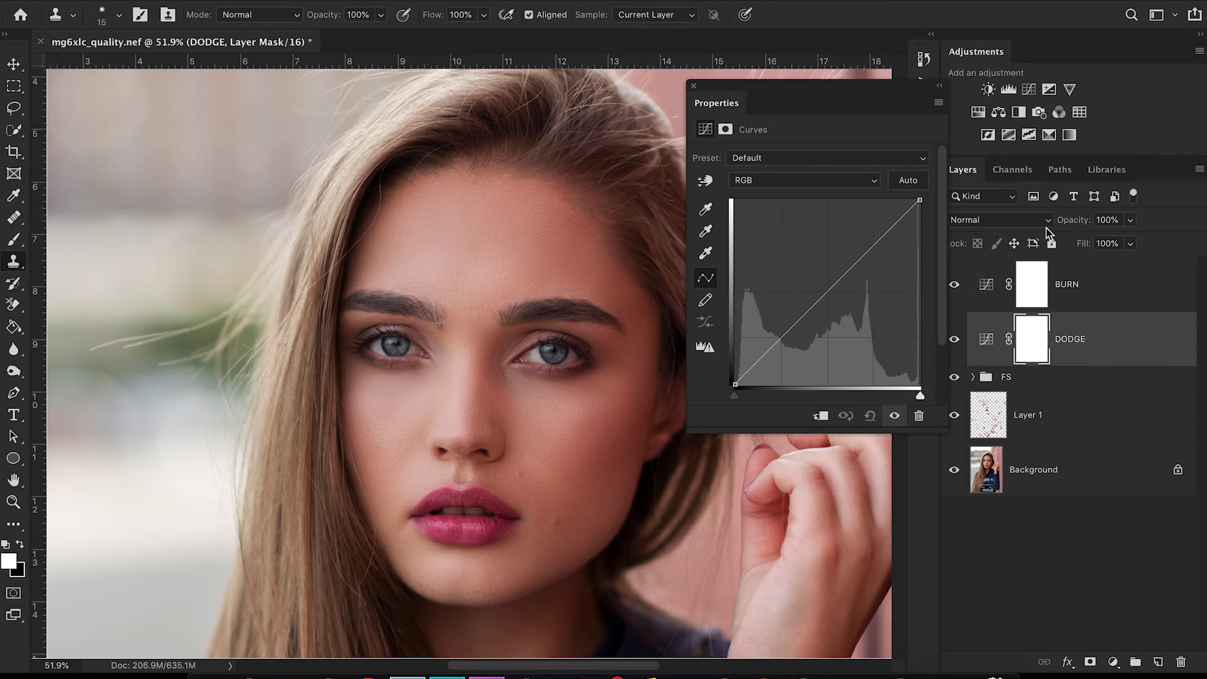
pyautogui.click(1000, 220)
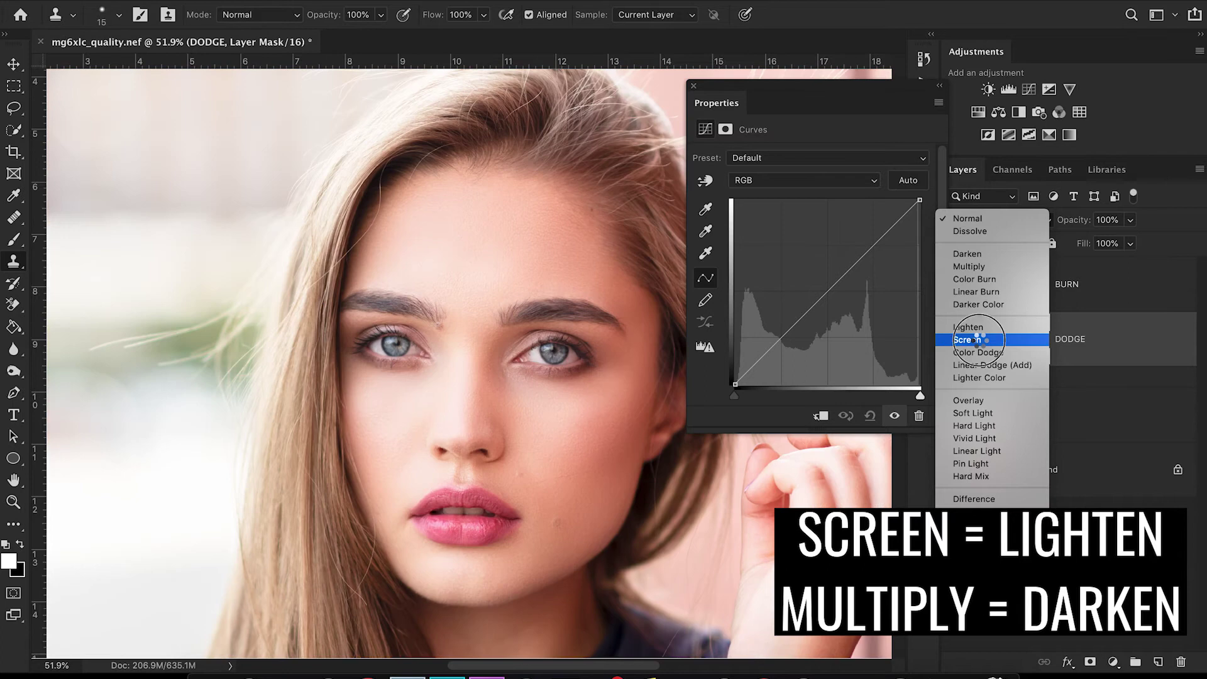
pyautogui.click(981, 341)
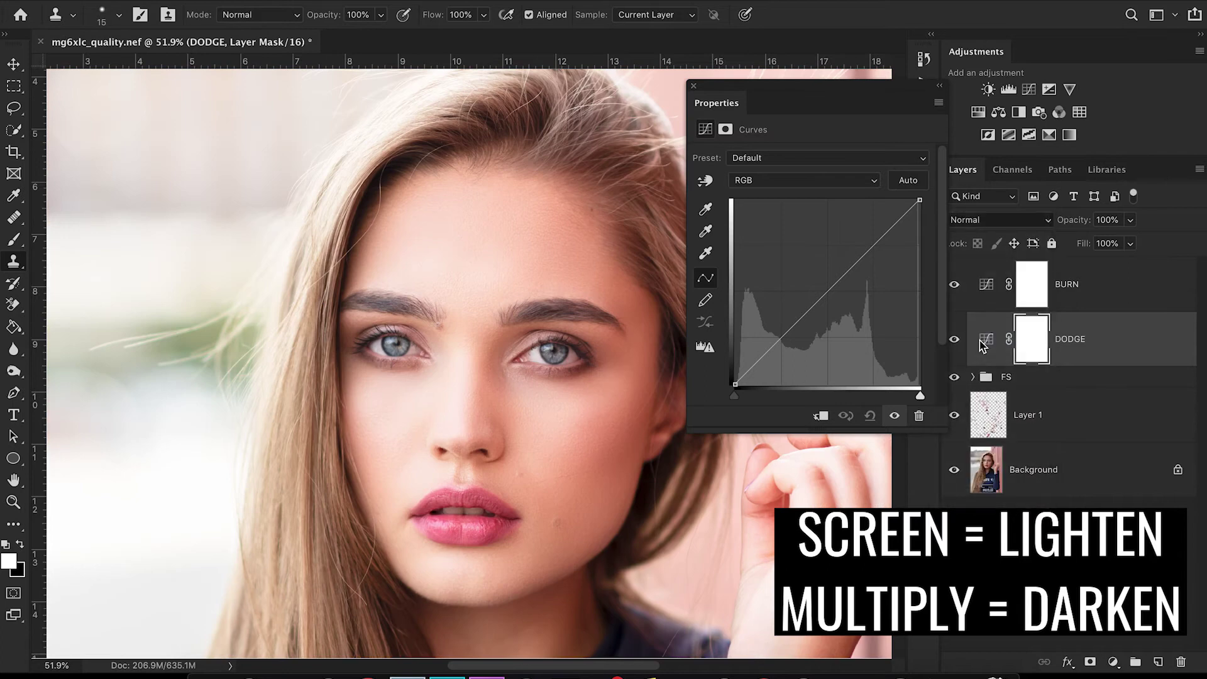
pyautogui.click(1064, 284)
pyautogui.click(1019, 219)
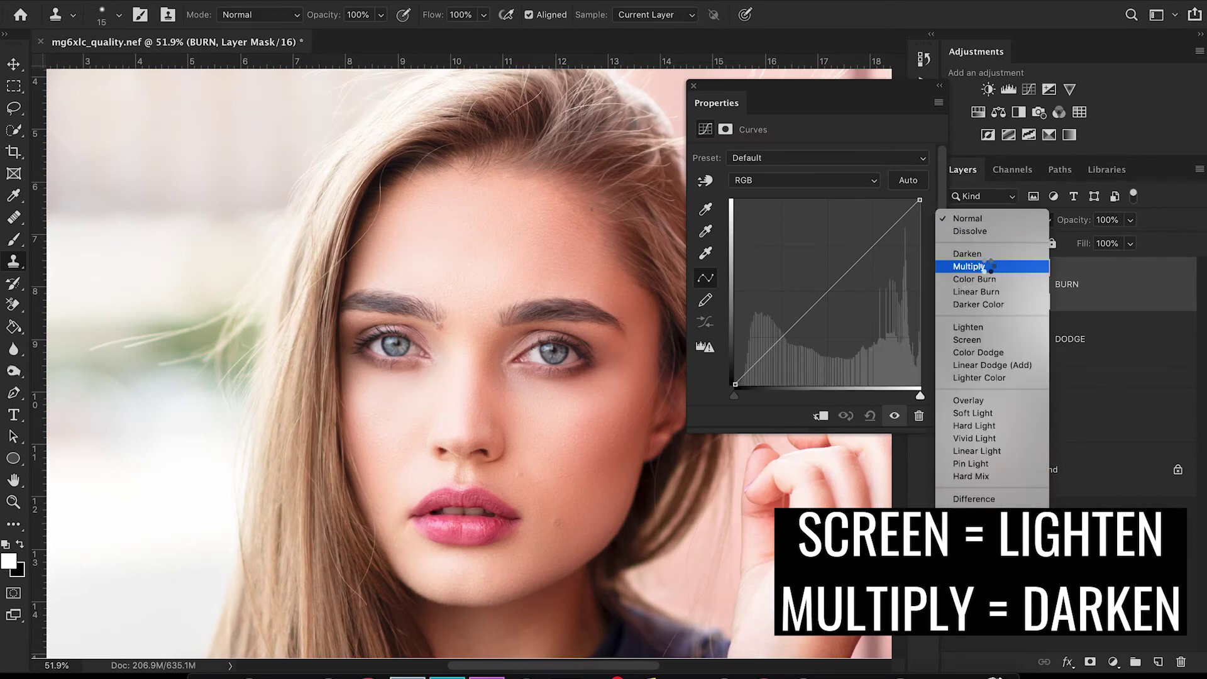
pyautogui.click(991, 266)
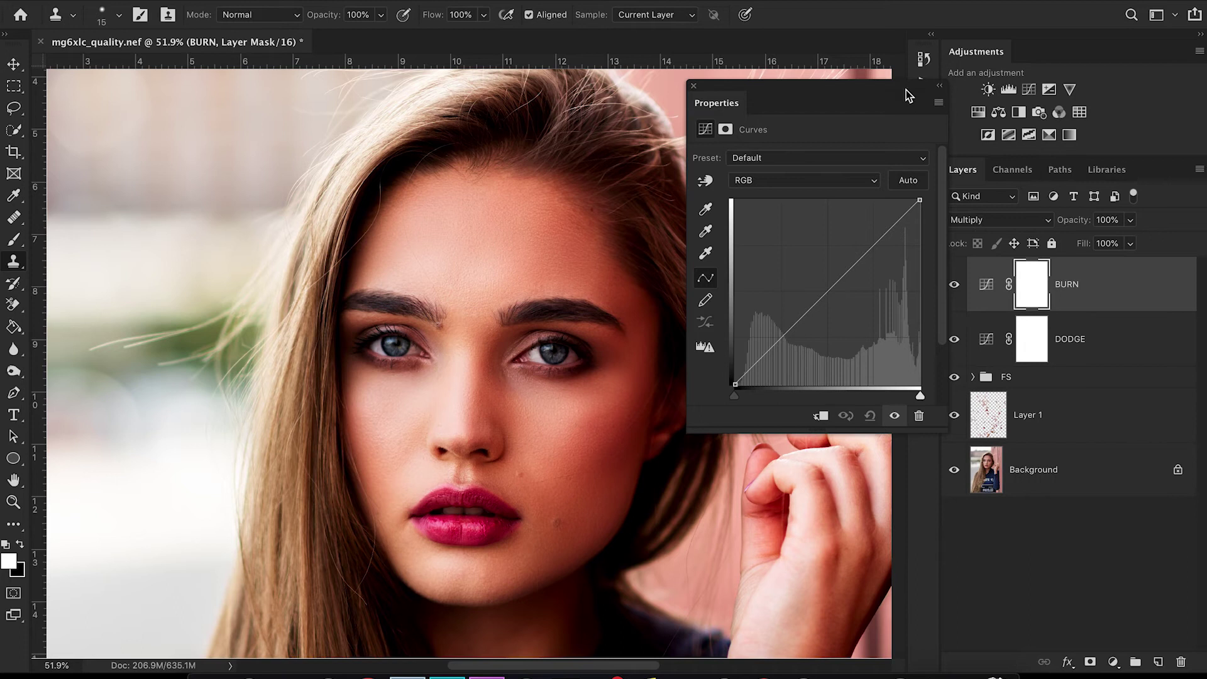
pyautogui.click(694, 87)
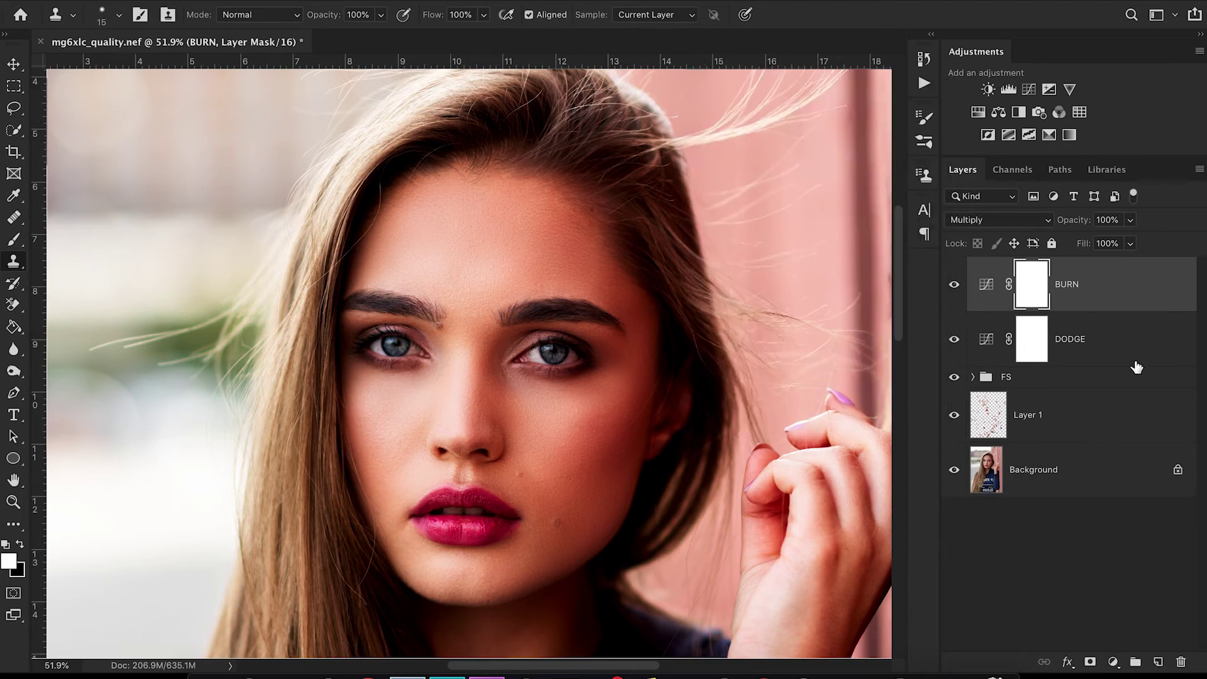
# Group the DODGE and BURN layers together and add a white layer mask to the group
pyautogui.click(1089, 341)
pyautogui.keyDown('shift'); pyautogui.click(1097, 295); pyautogui.keyUp('shift')
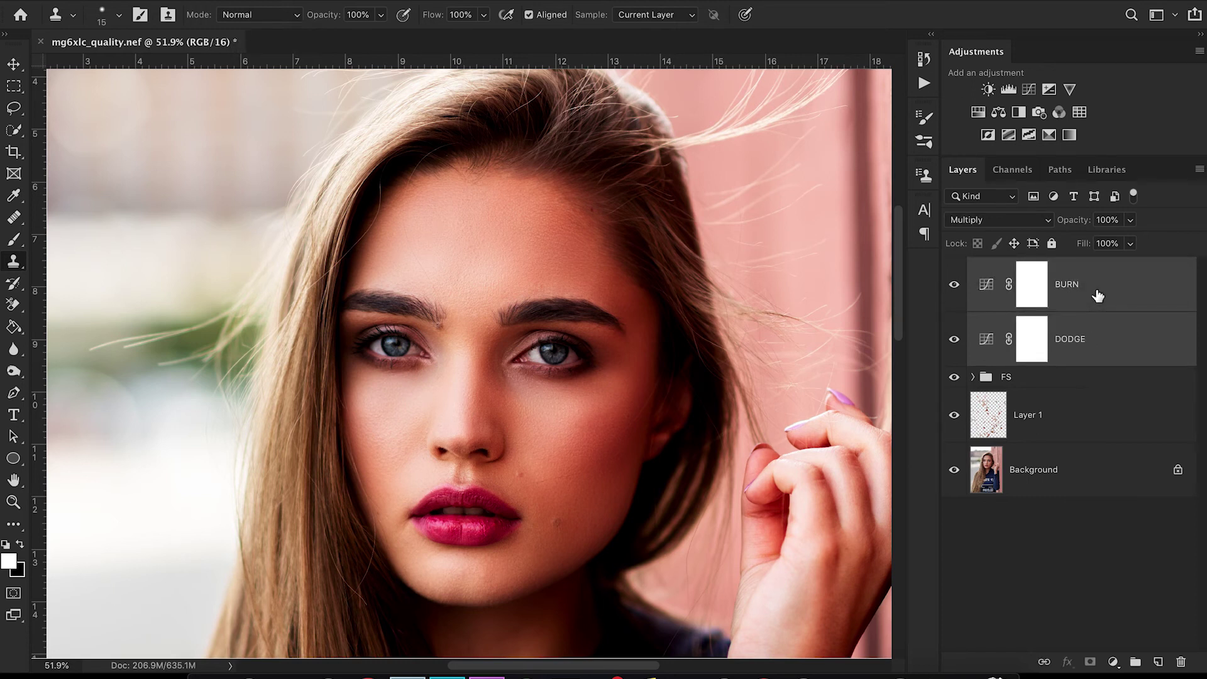
pyautogui.press('super+g')
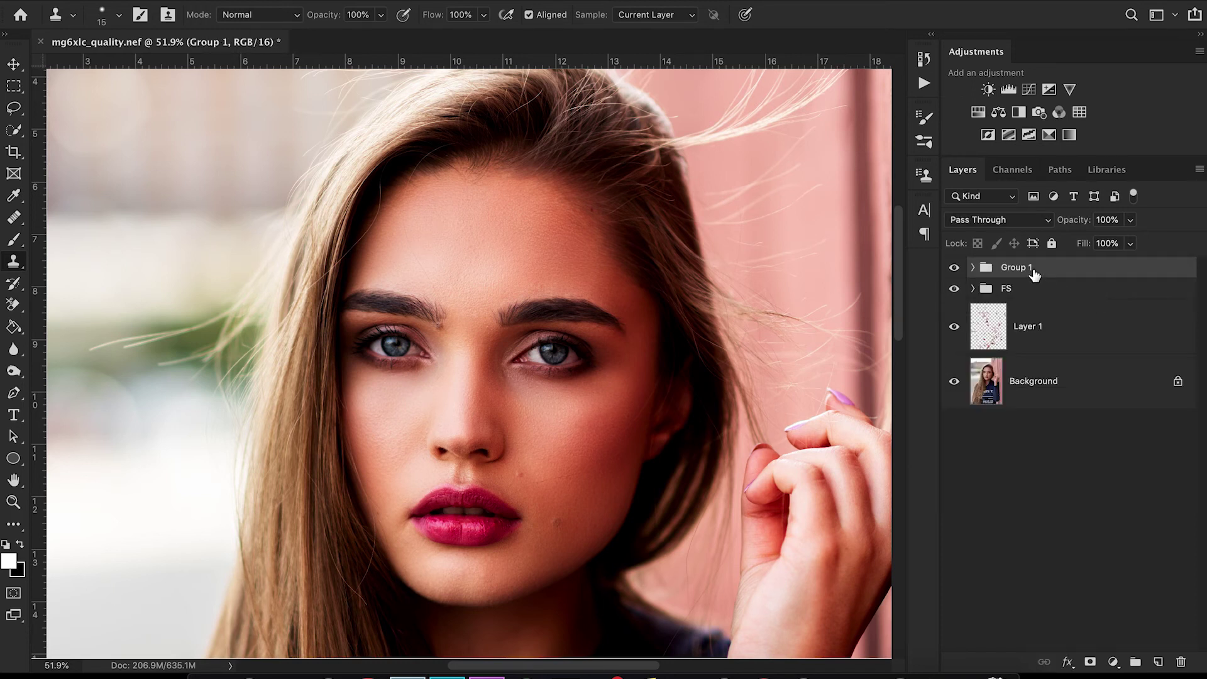
pyautogui.click(1091, 662)
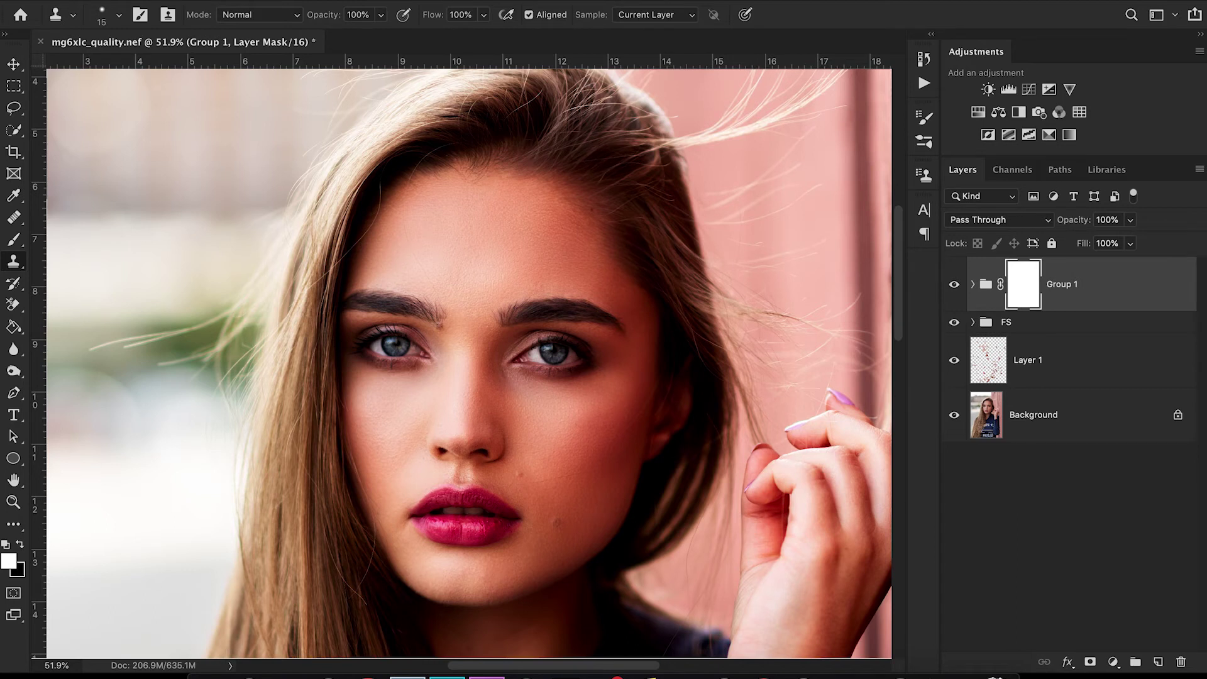
# Apply the merged RGB image to the group's mask with Multiply blending at 50% opacity, and set the group's opacity to 50%
pyautogui.click(245, 1)
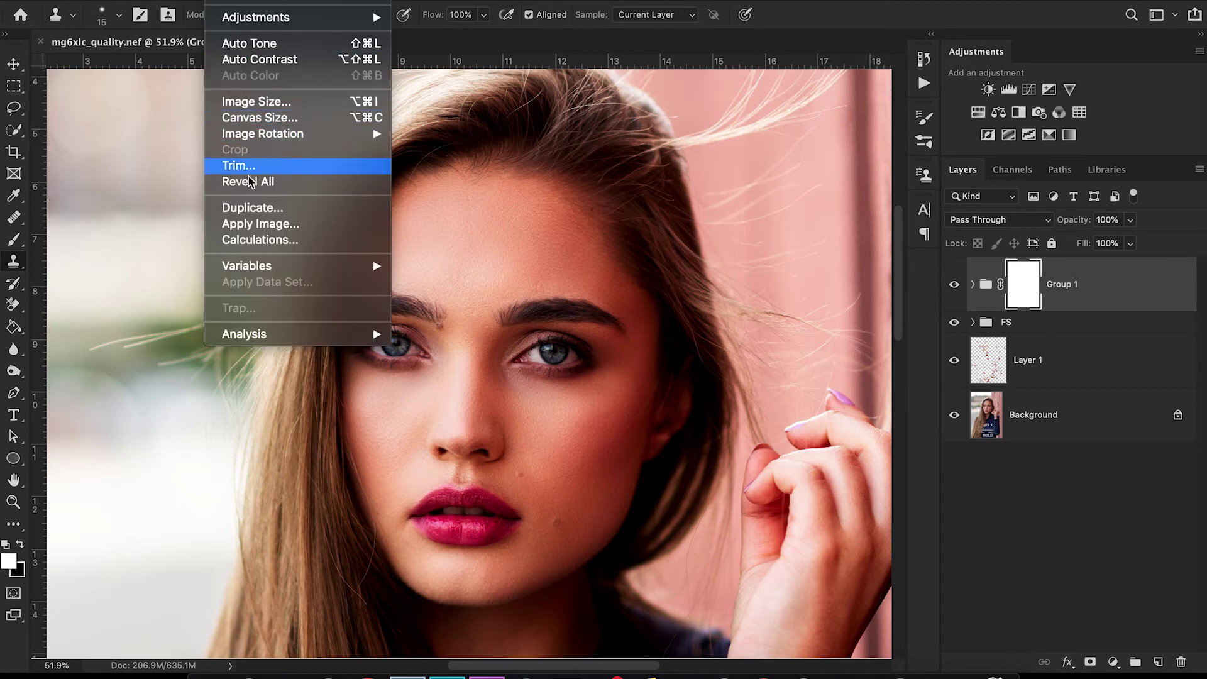
pyautogui.click(247, 224)
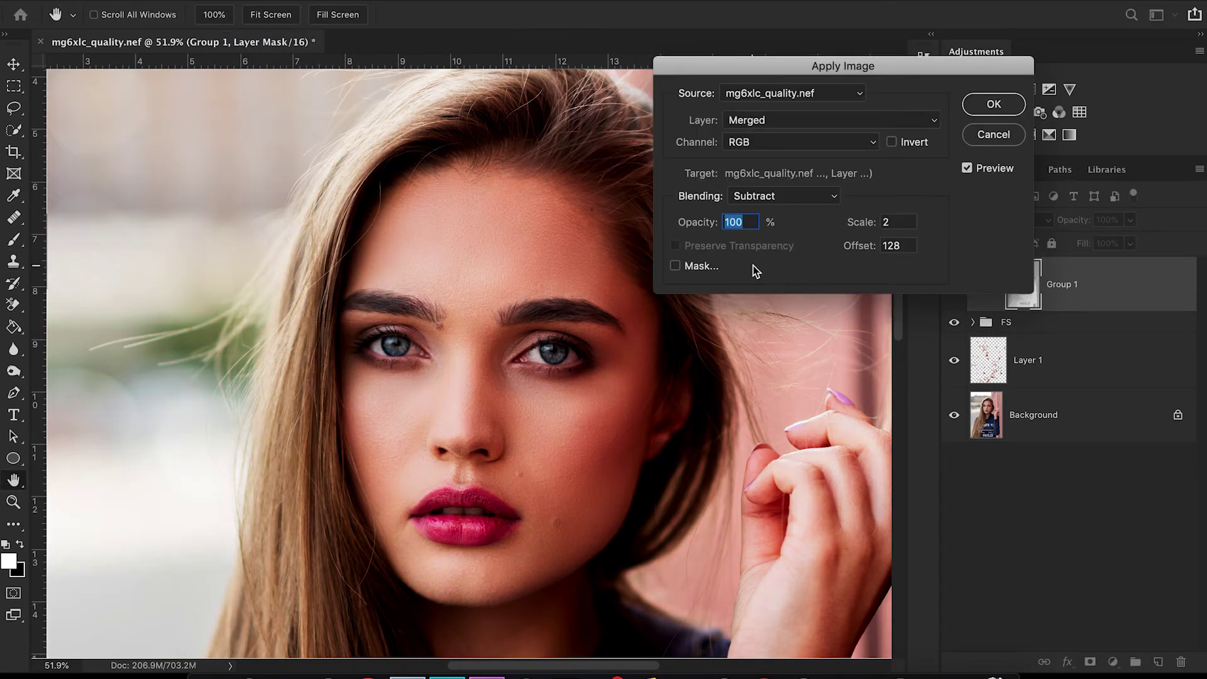
pyautogui.click(773, 200)
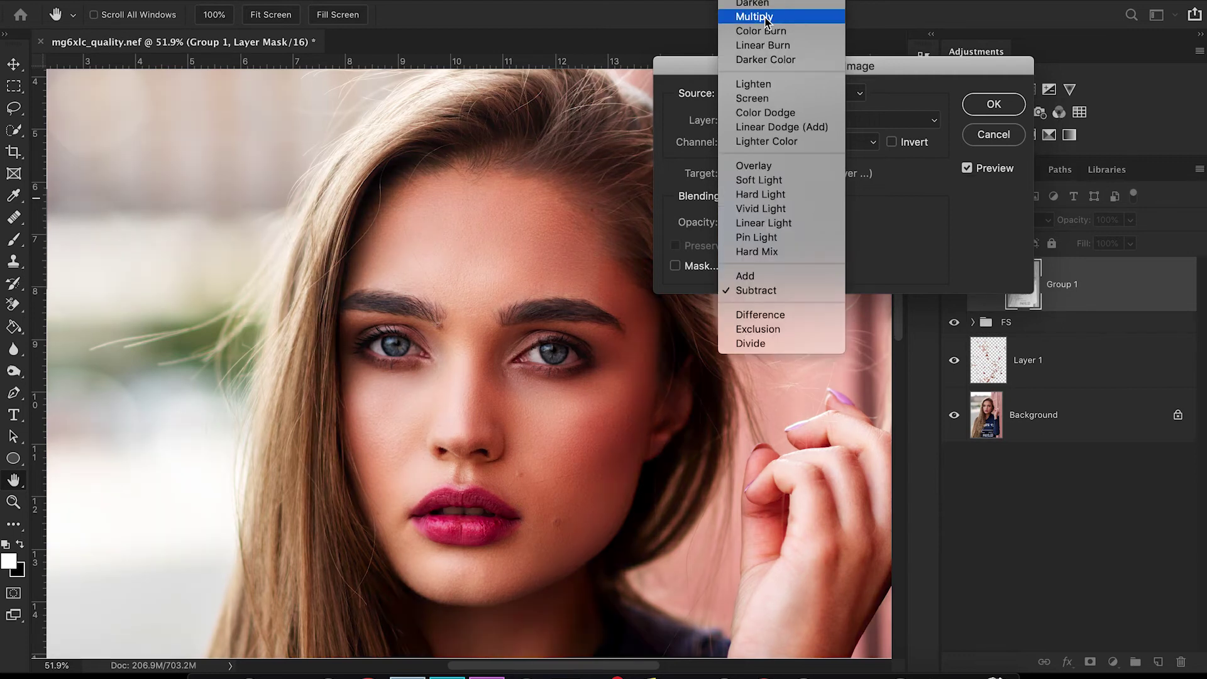
pyautogui.click(766, 19)
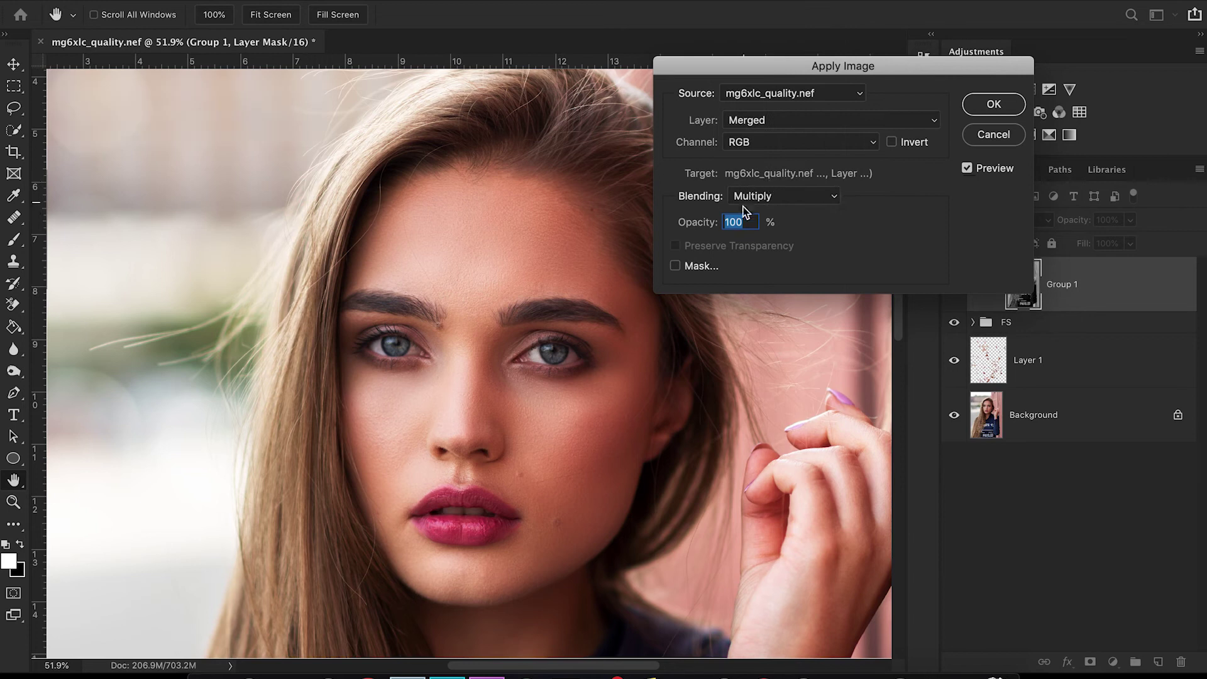
pyautogui.press('BackSpace')
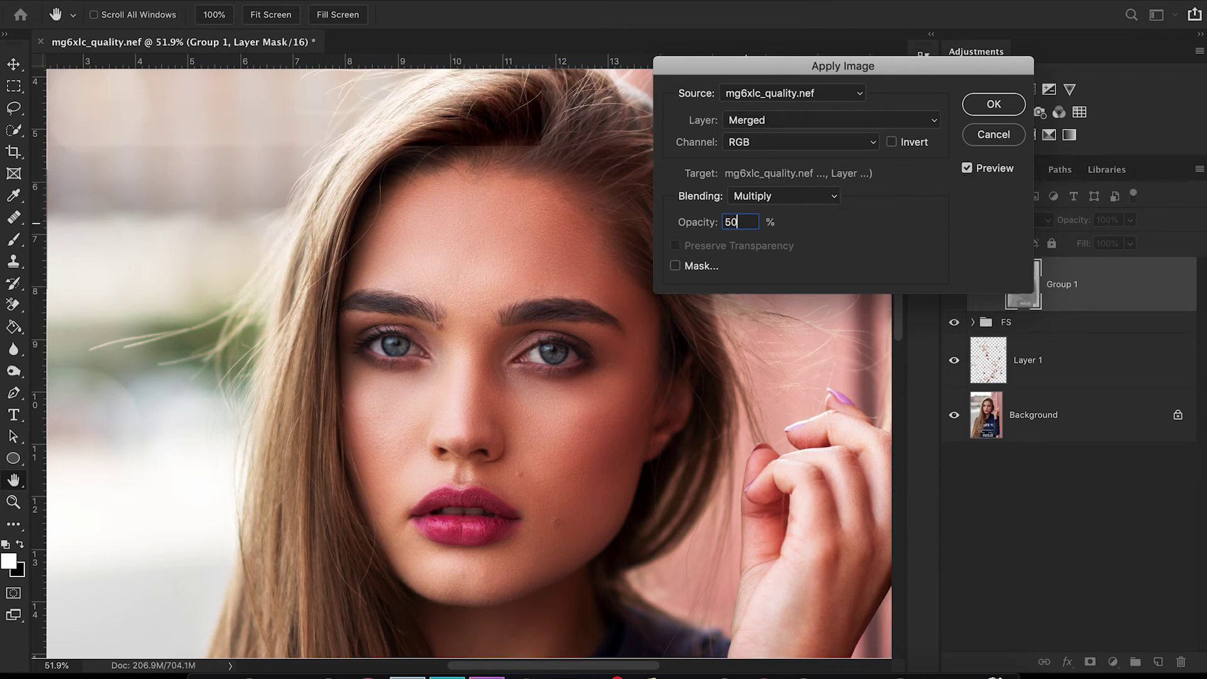
pyautogui.click(1003, 110)
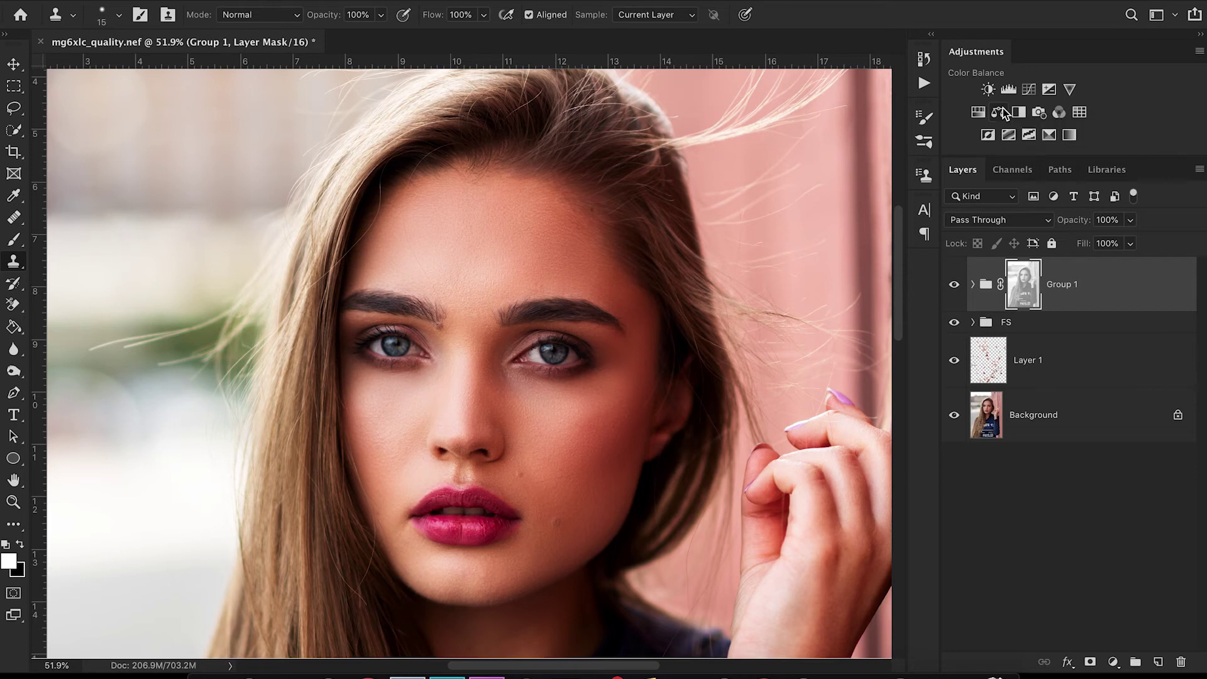
pyautogui.click(1131, 221)
pyautogui.moveTo(1094, 243); pyautogui.dragTo(1092, 243)
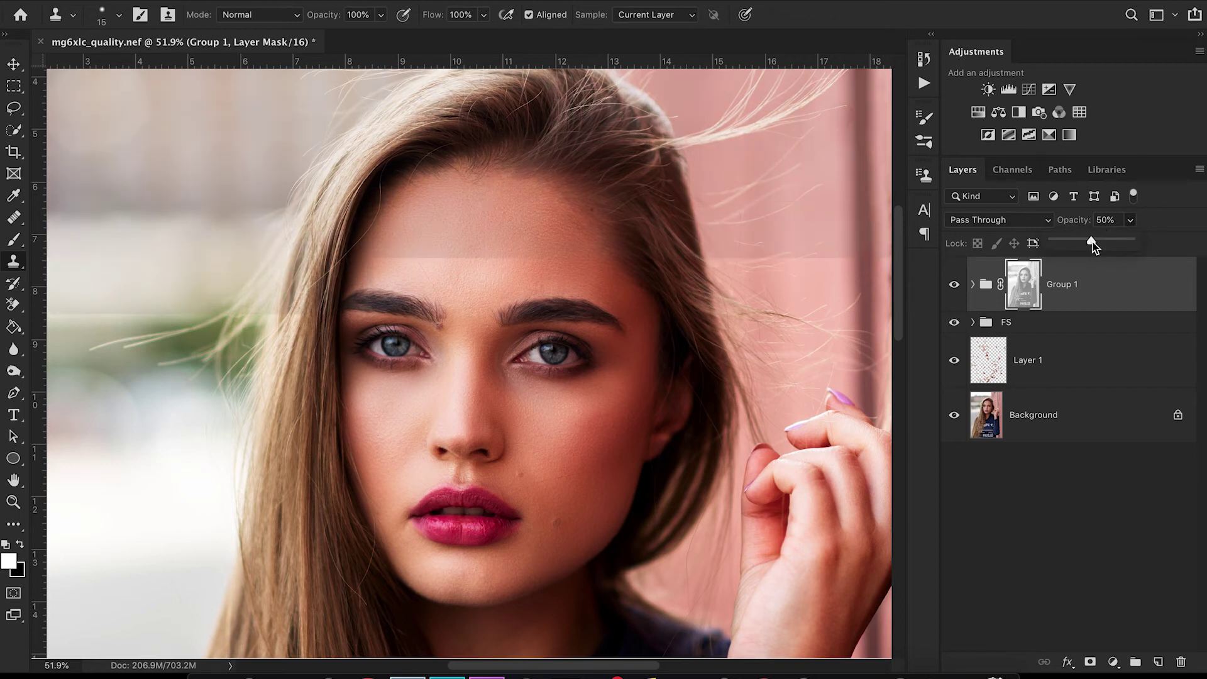
# In the DODGE layer's Blend If settings, split the Underlying Layer shadow range to 95 / 255
pyautogui.click(973, 284)
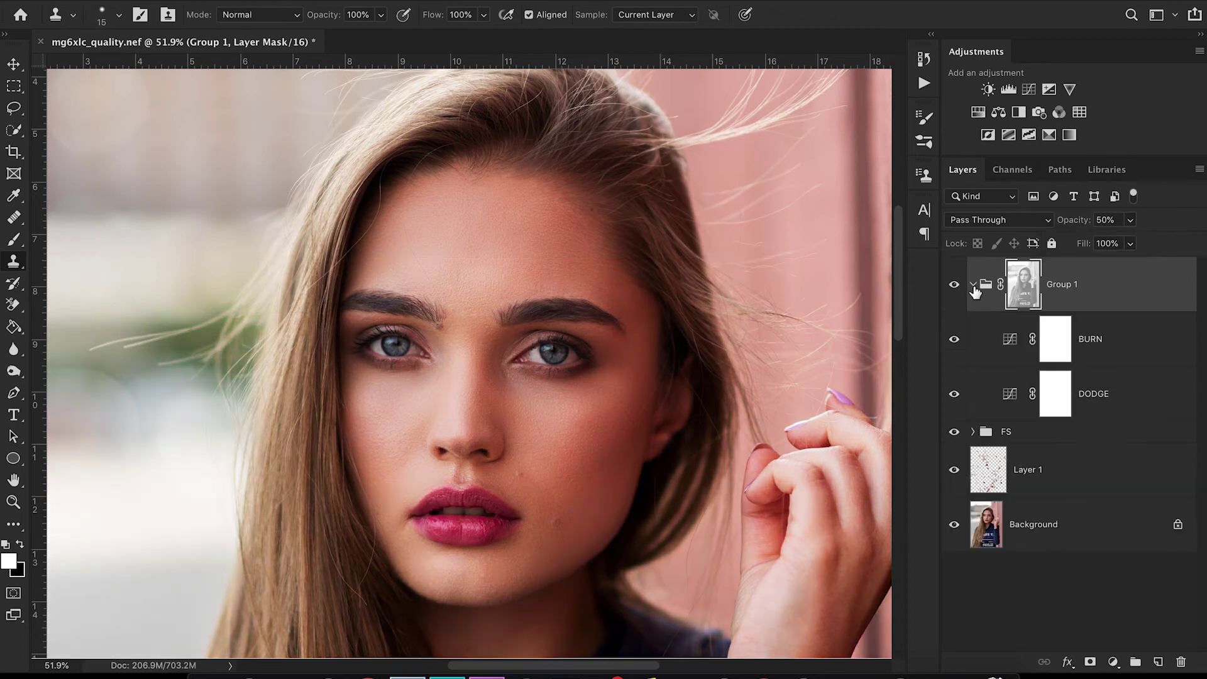
pyautogui.click(1115, 405)
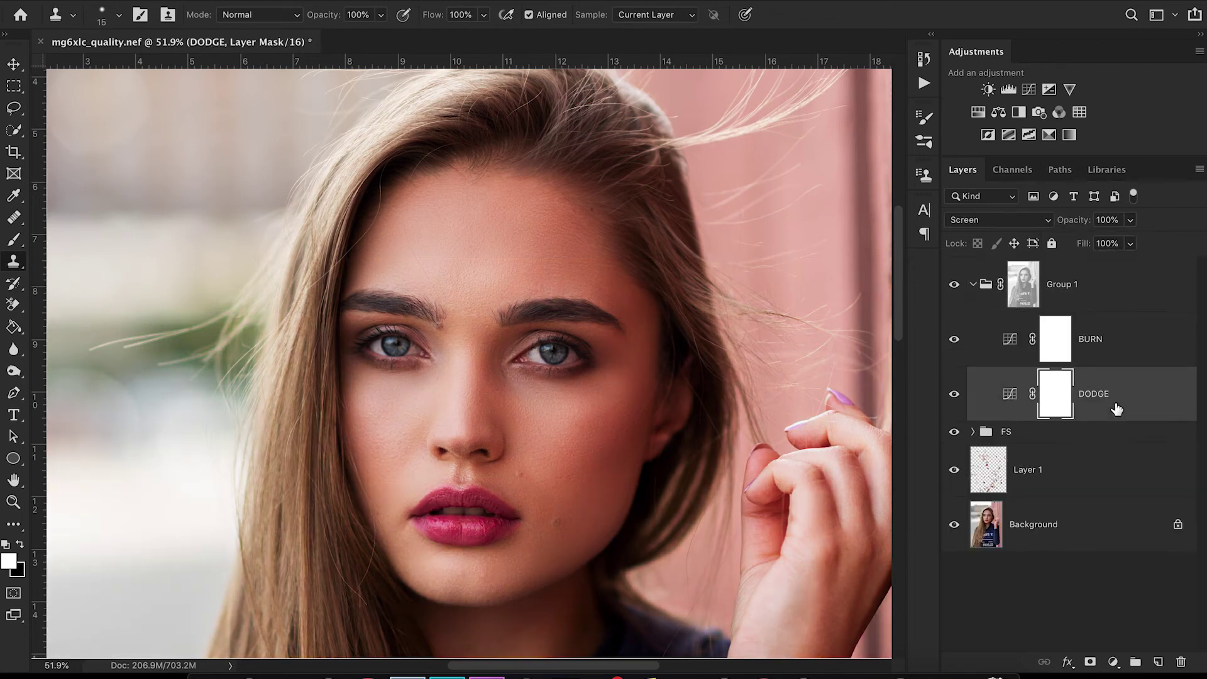
pyautogui.hotkey('ctrl', '2')
pyautogui.doubleClick(1117, 408)
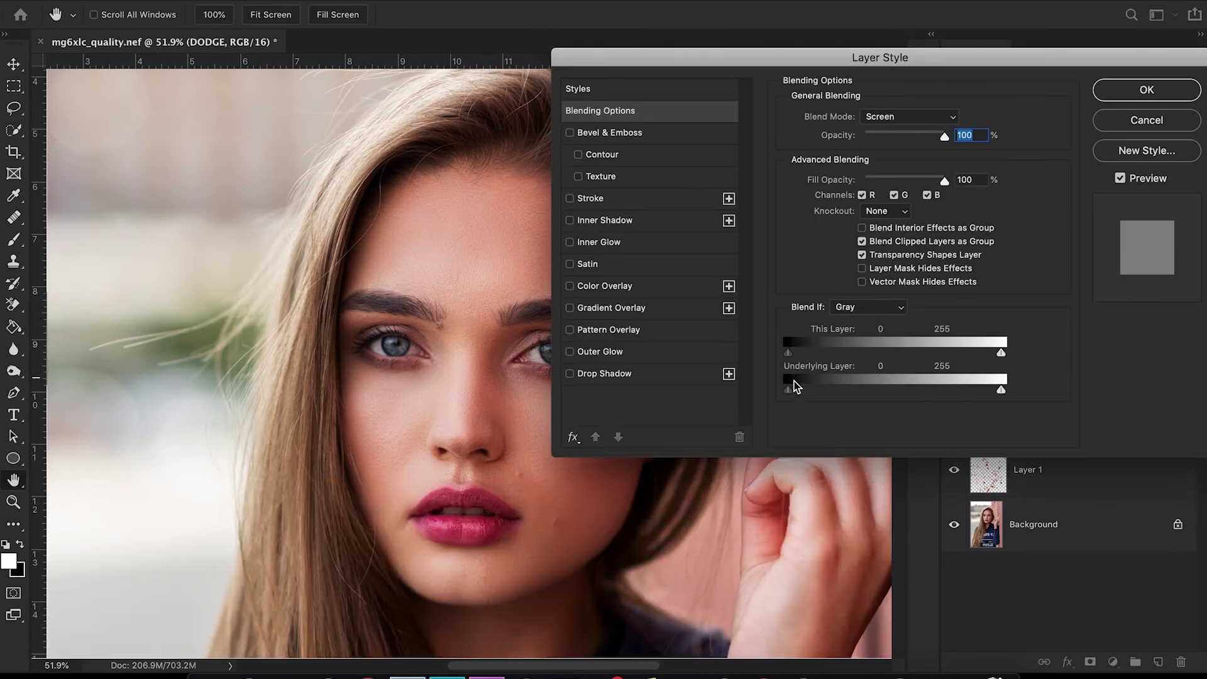
pyautogui.moveTo(622, 59); pyautogui.dragTo(740, 63)
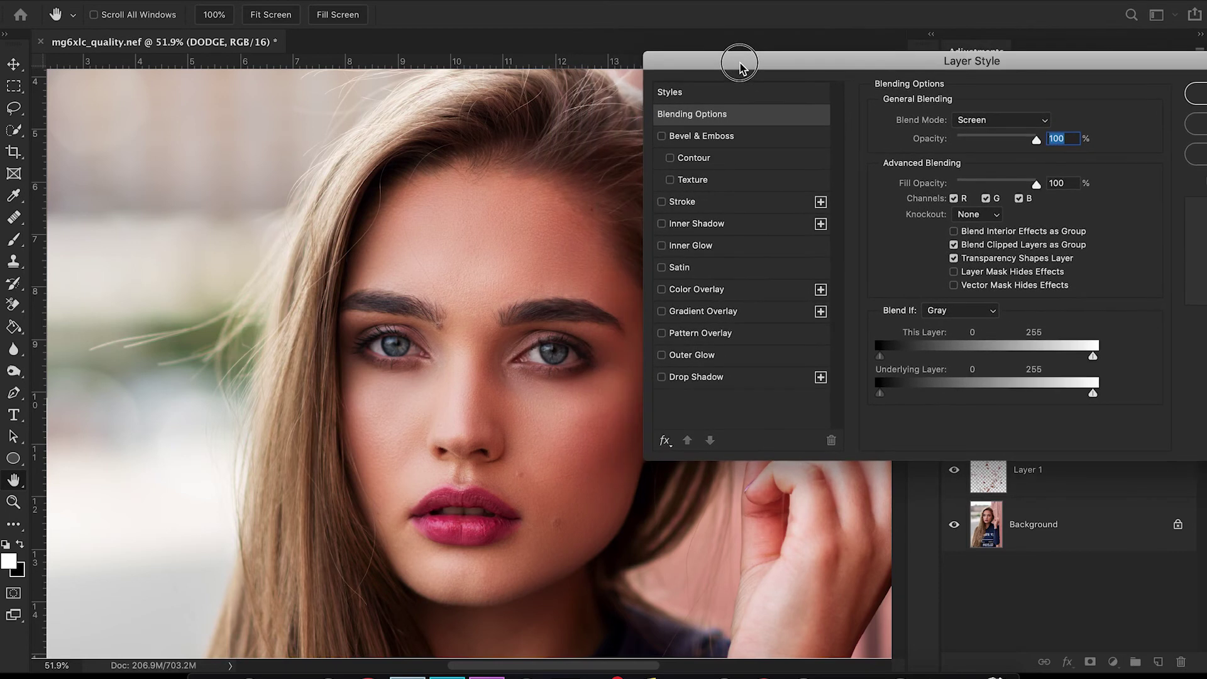
pyautogui.moveTo(880, 394); pyautogui.dragTo(962, 406)
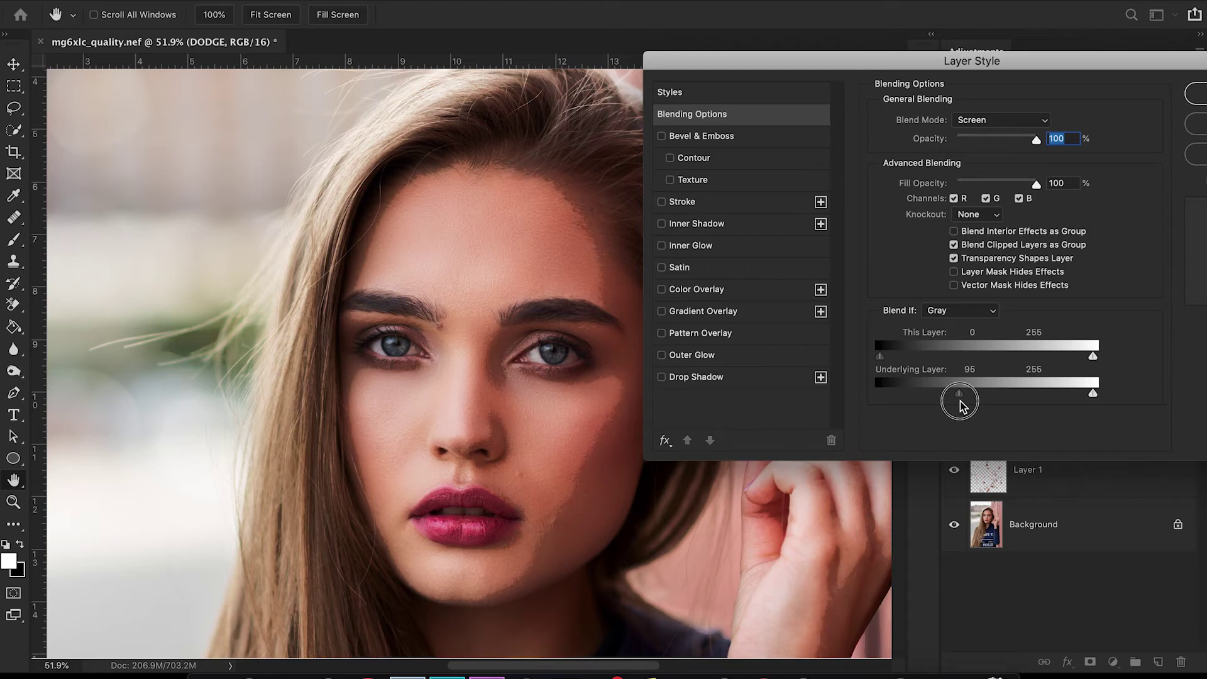
pyautogui.moveTo(961, 402); pyautogui.dragTo(962, 401)
pyautogui.moveTo(964, 392); pyautogui.dragTo(1135, 404)
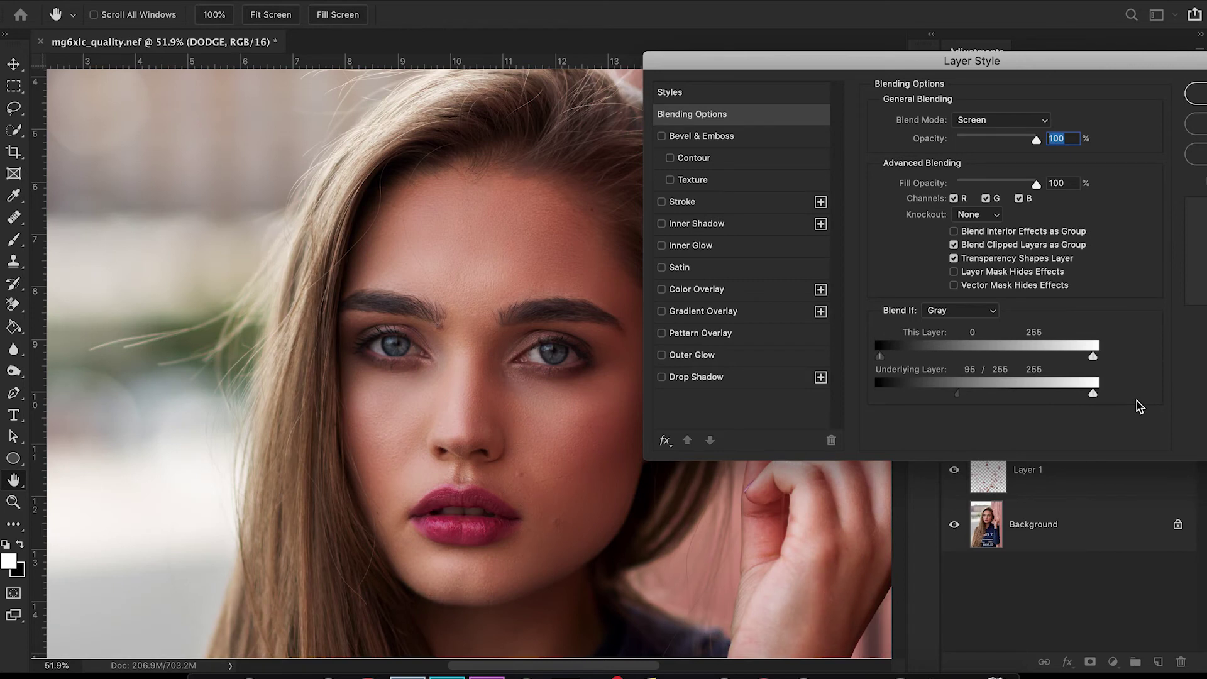
pyautogui.moveTo(1085, 63); pyautogui.dragTo(961, 100)
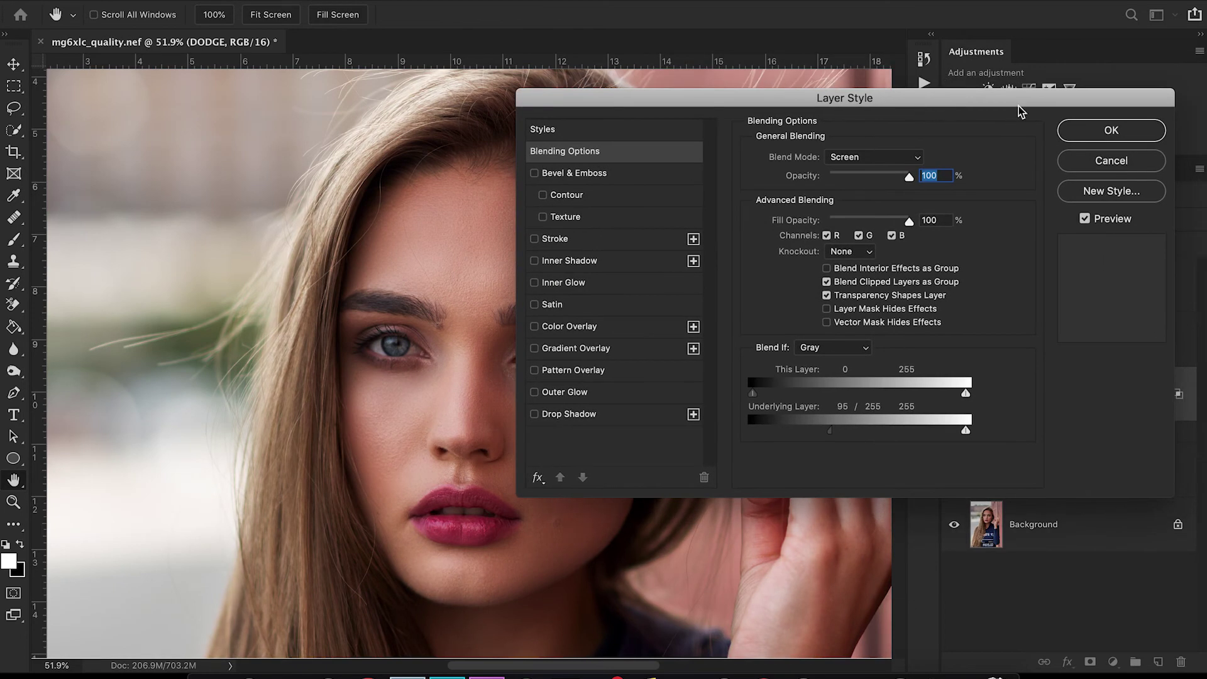
pyautogui.click(1115, 139)
# In the BURN layer's Blend If settings, split the Underlying Layer highlight range to 185 / 255 and compare the preview before accepting
pyautogui.click(1109, 340)
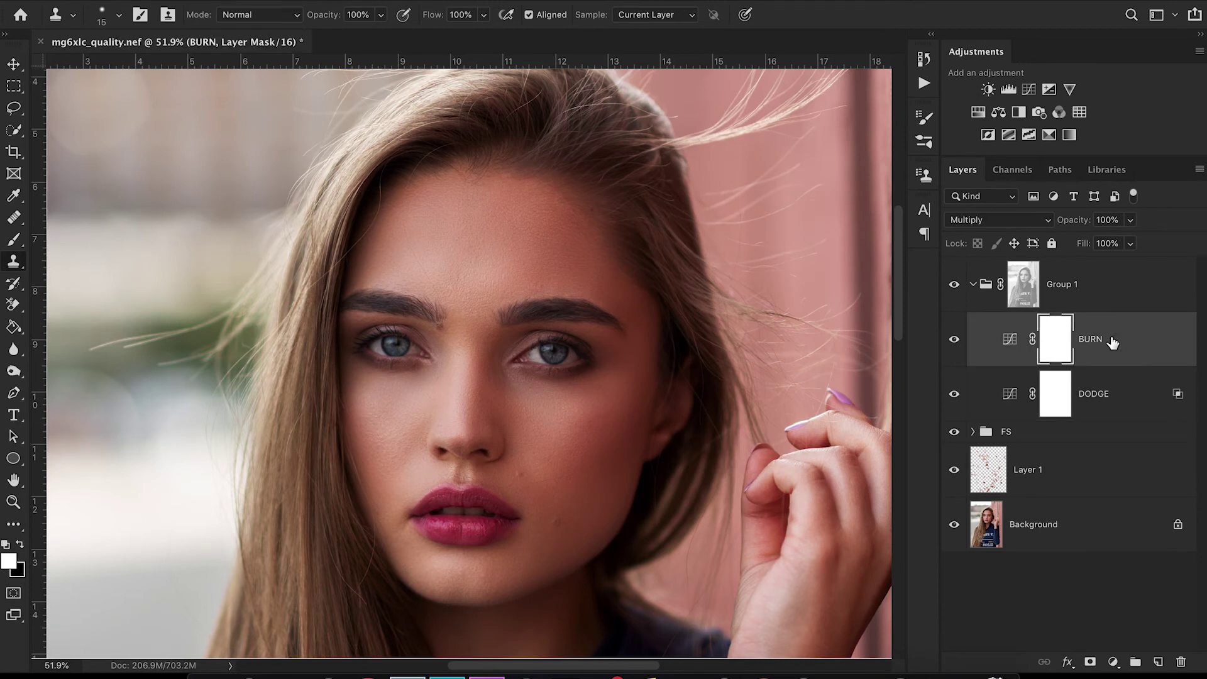
pyautogui.click(1117, 345)
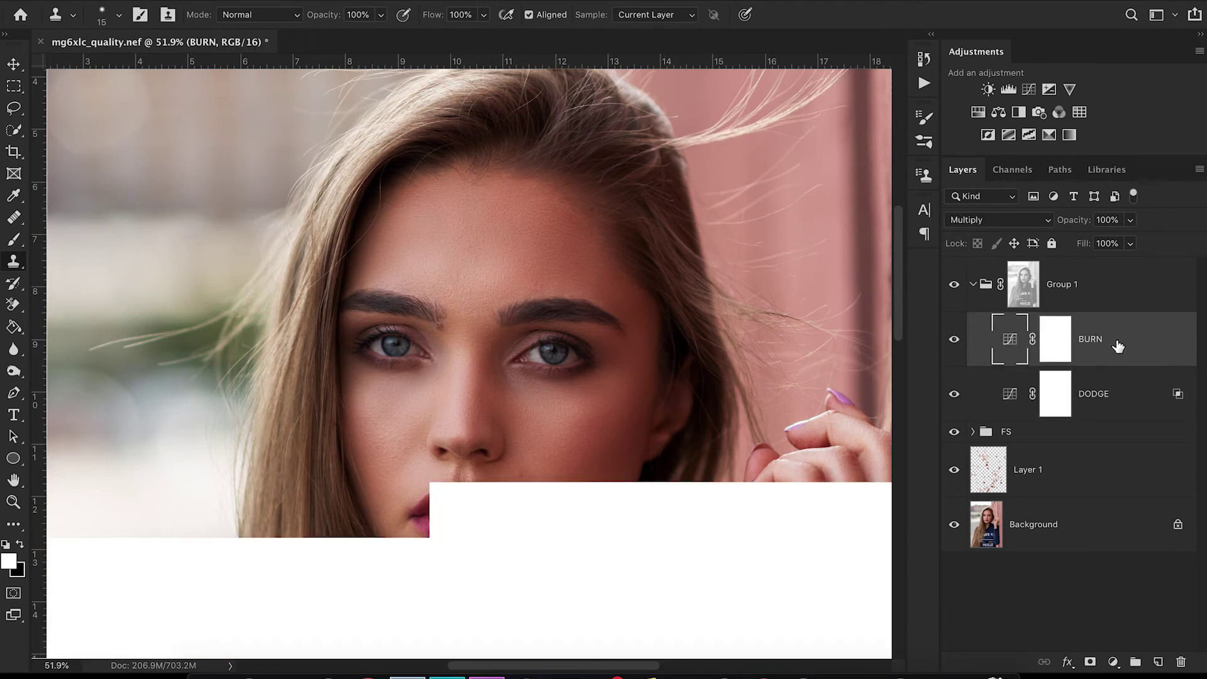
pyautogui.doubleClick(1117, 346)
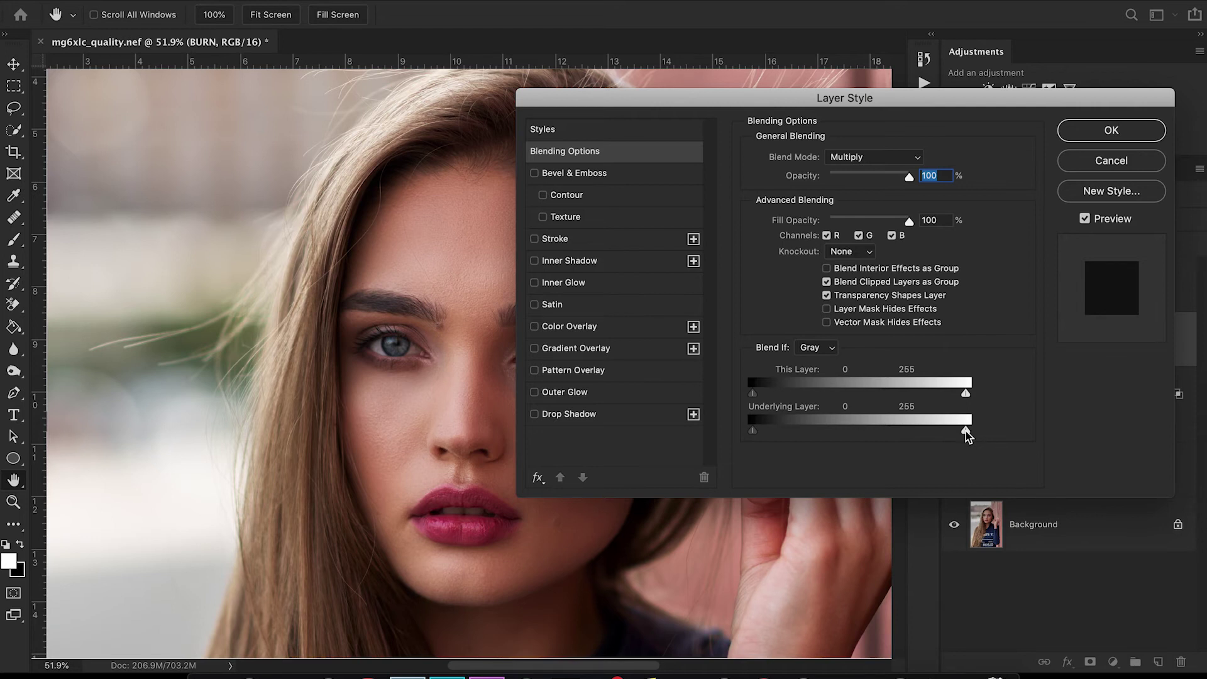
pyautogui.moveTo(966, 435); pyautogui.dragTo(912, 440)
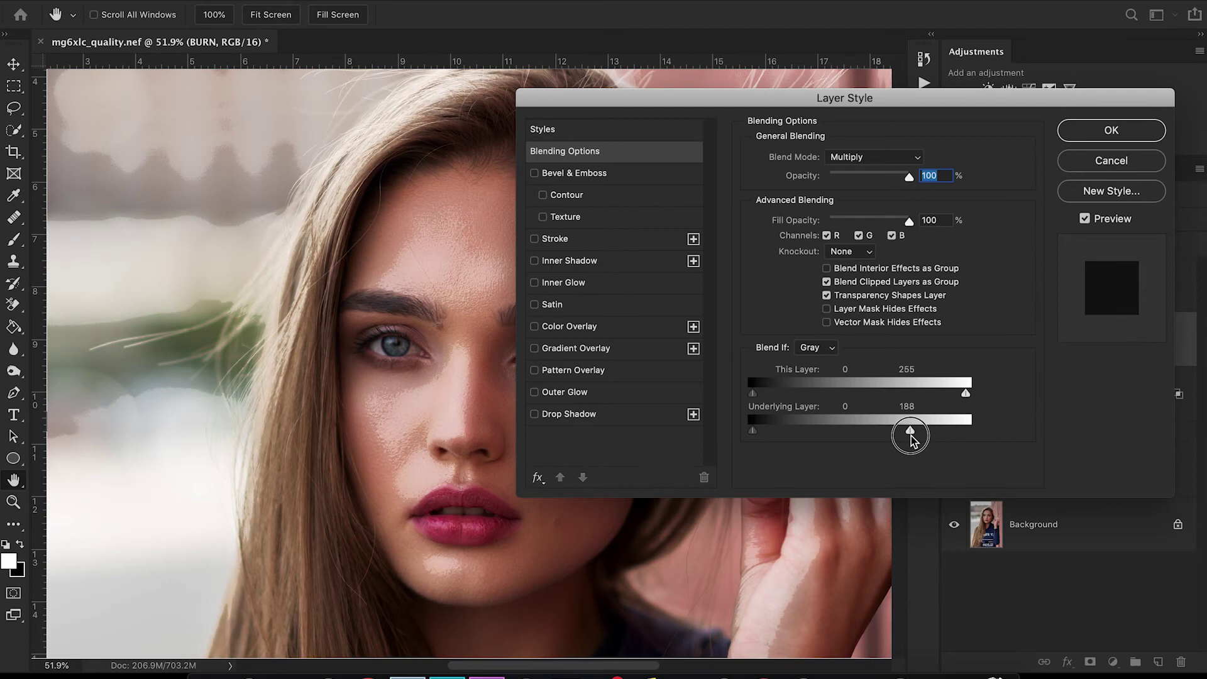
pyautogui.moveTo(912, 441); pyautogui.dragTo(906, 441)
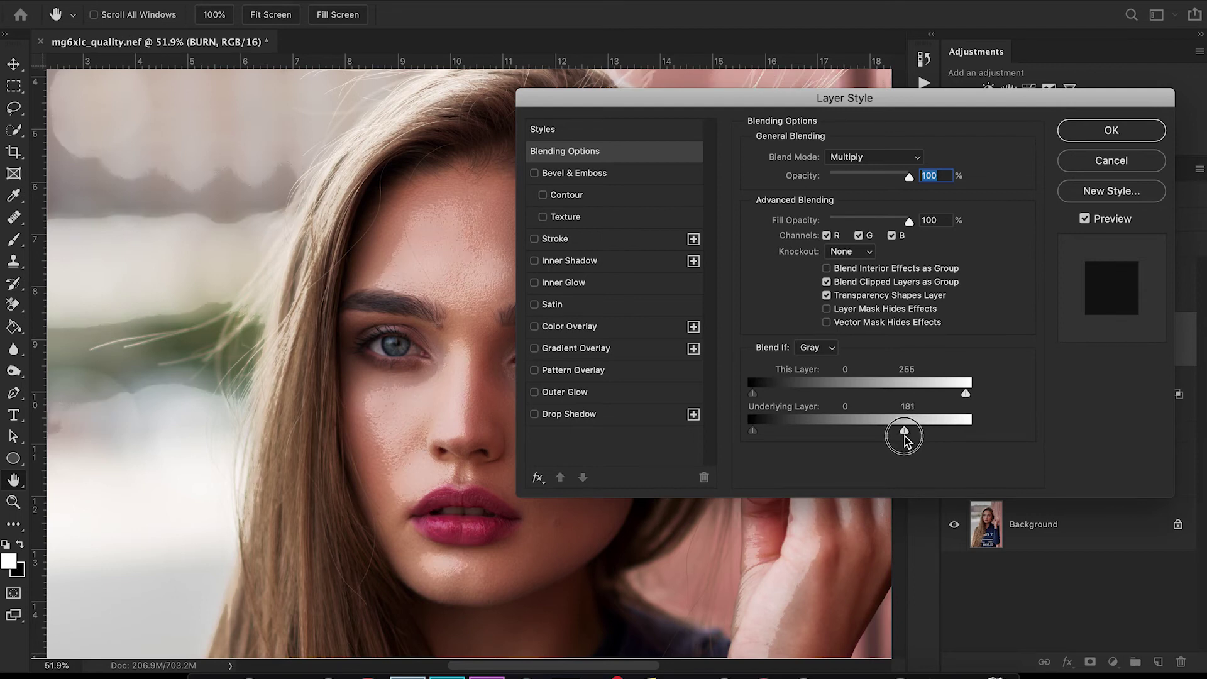
pyautogui.moveTo(905, 440); pyautogui.dragTo(912, 440)
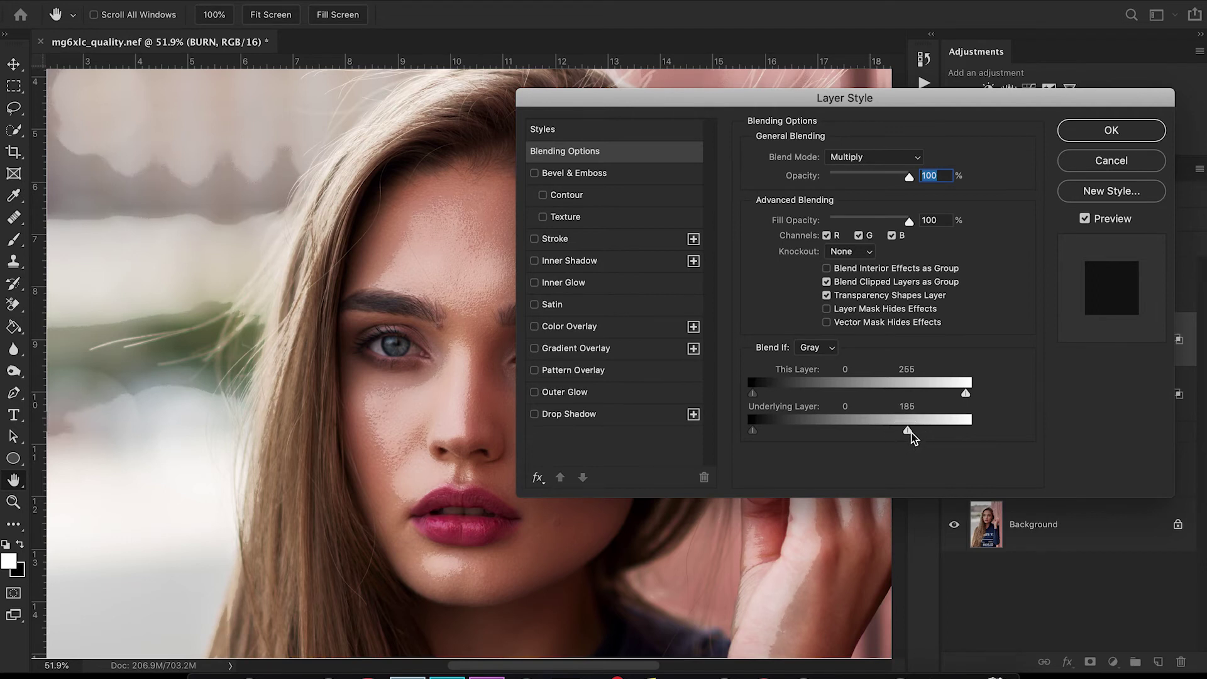
pyautogui.press('alt')
pyautogui.moveTo(911, 438); pyautogui.dragTo(1029, 446)
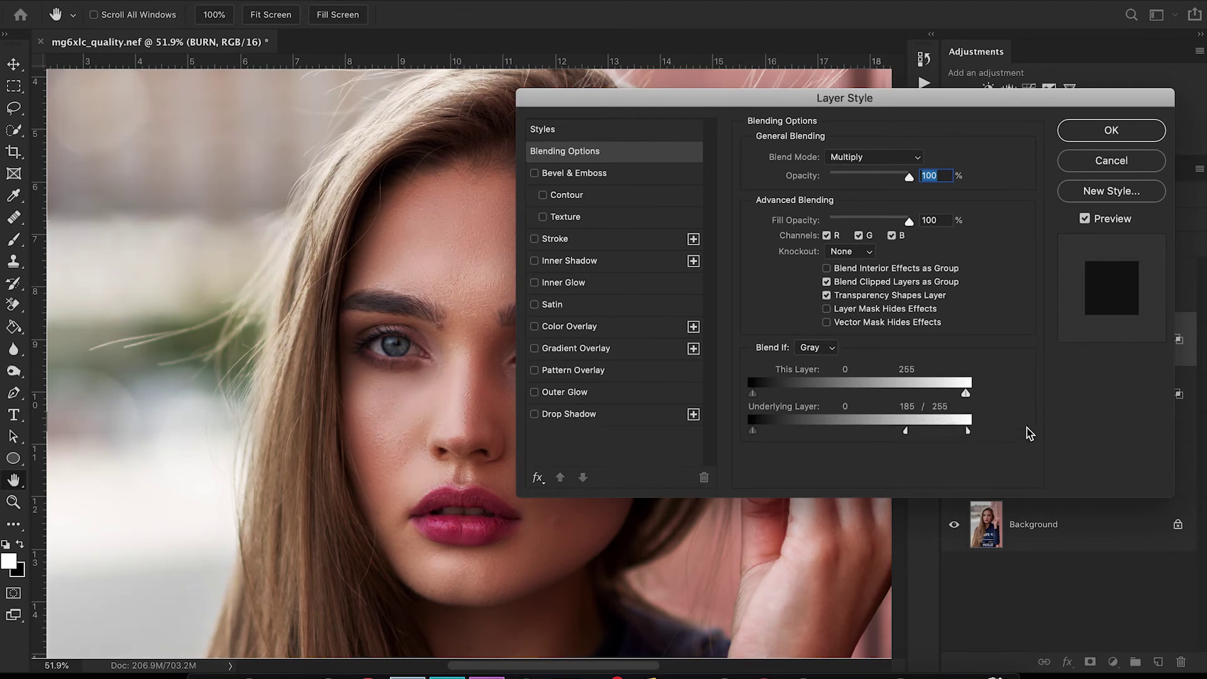
pyautogui.click(1086, 221)
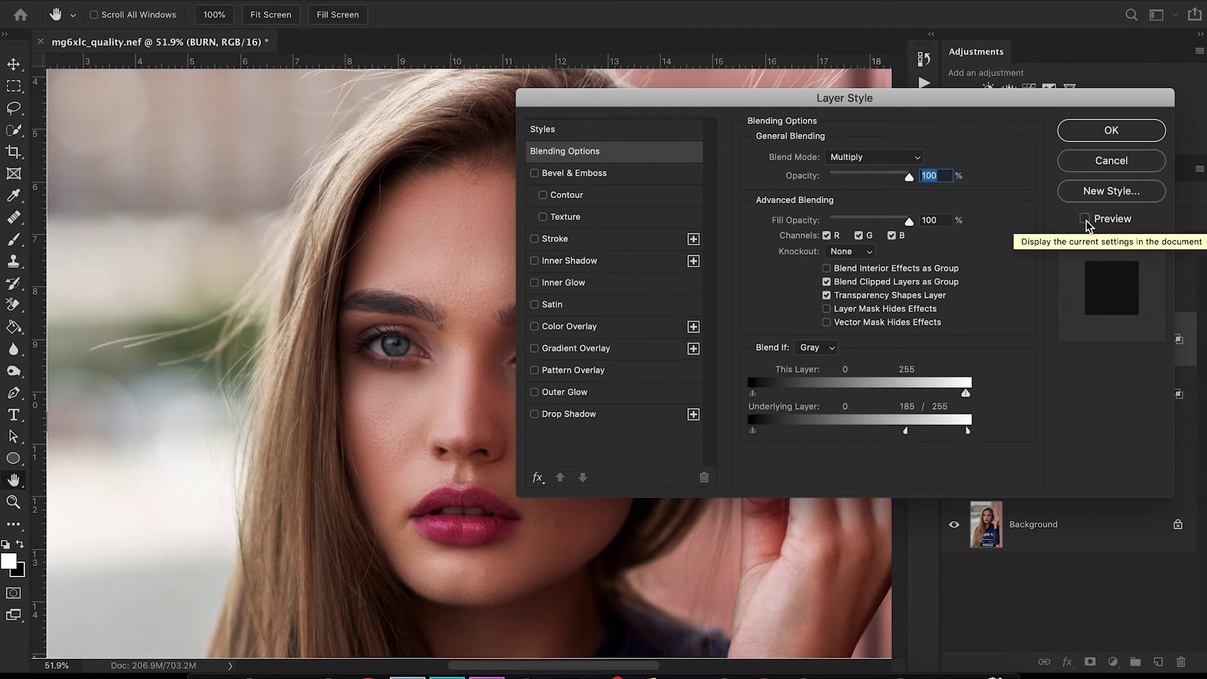
pyautogui.click(1086, 220)
pyautogui.click(1086, 221)
pyautogui.click(1086, 220)
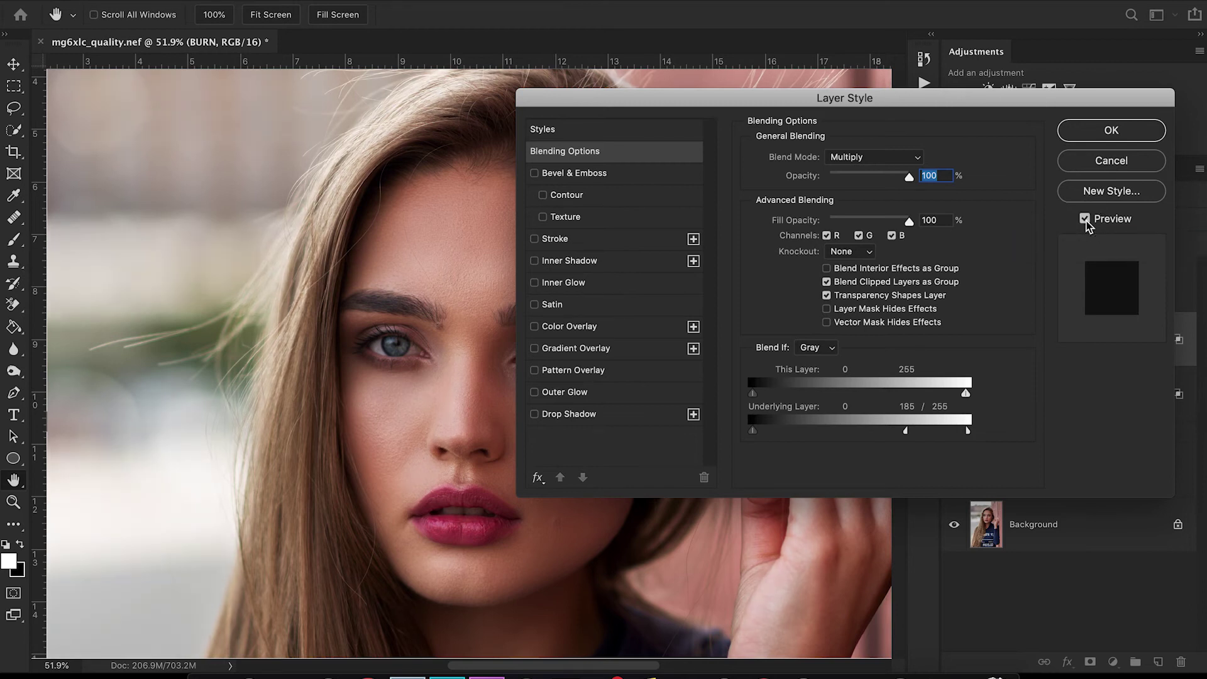
pyautogui.click(1111, 132)
# Place Group 1 inside a new group named DODGE AND BURN and collapse it
pyautogui.click(974, 286)
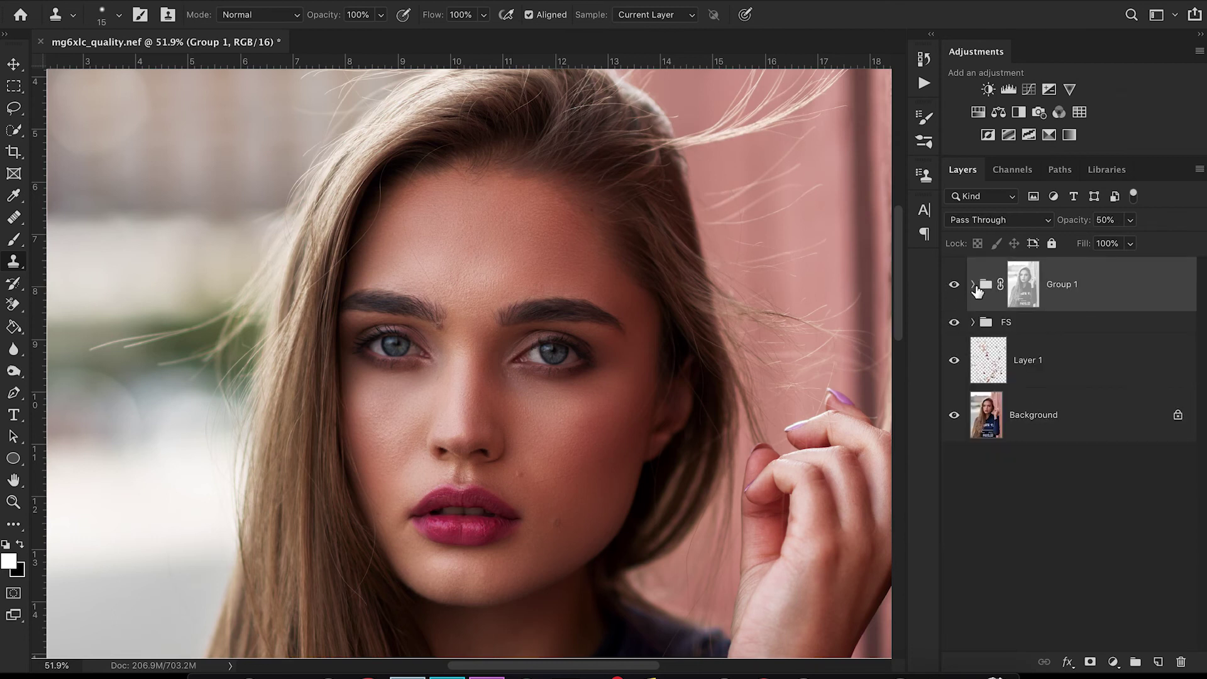
pyautogui.rightClick(1077, 289)
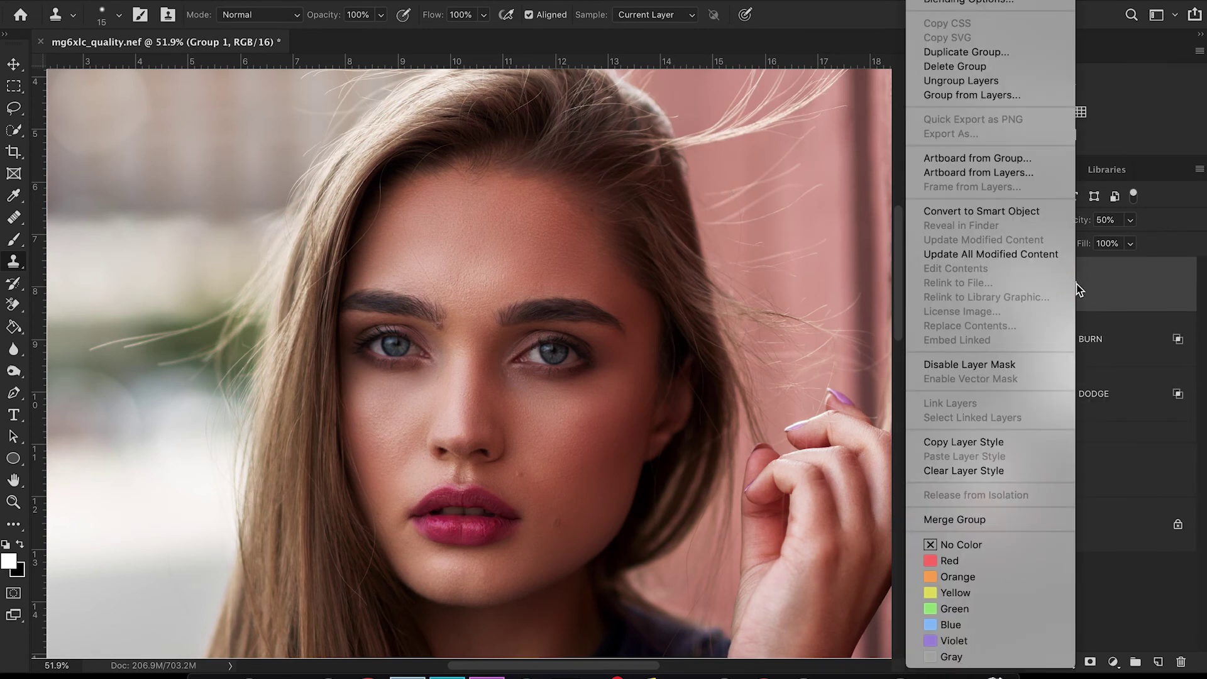
pyautogui.click(1000, 95)
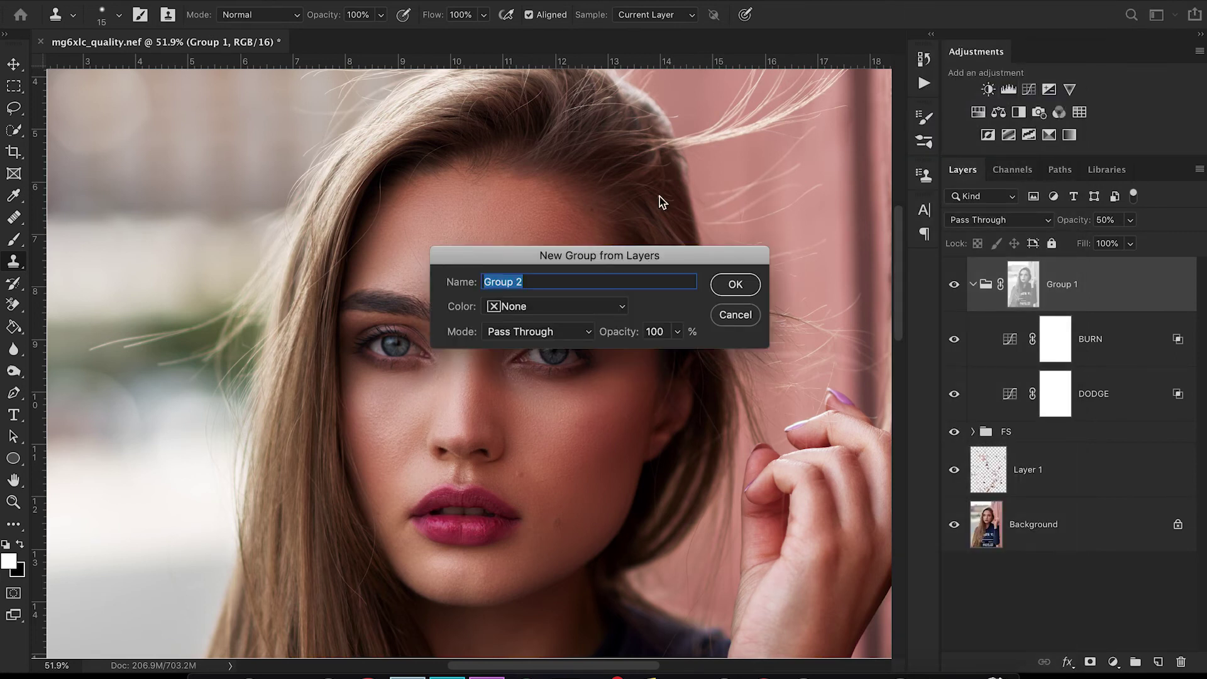
pyautogui.write('DODGE AND BURN')
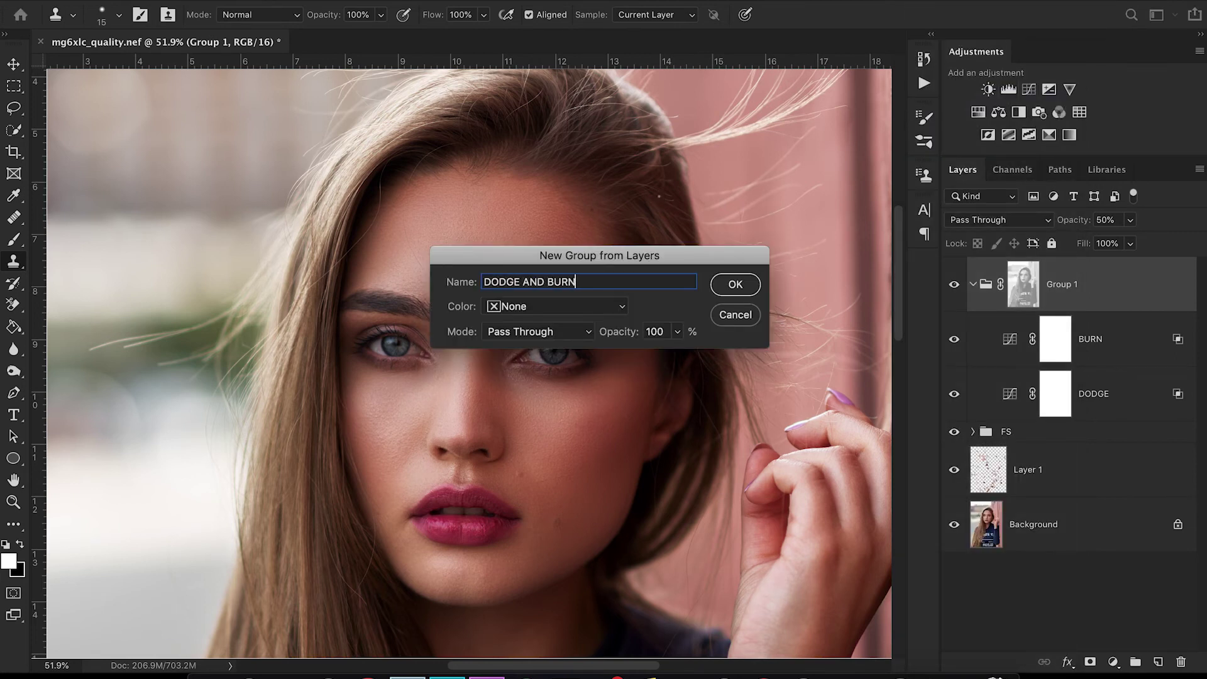
pyautogui.click(734, 288)
pyautogui.click(972, 267)
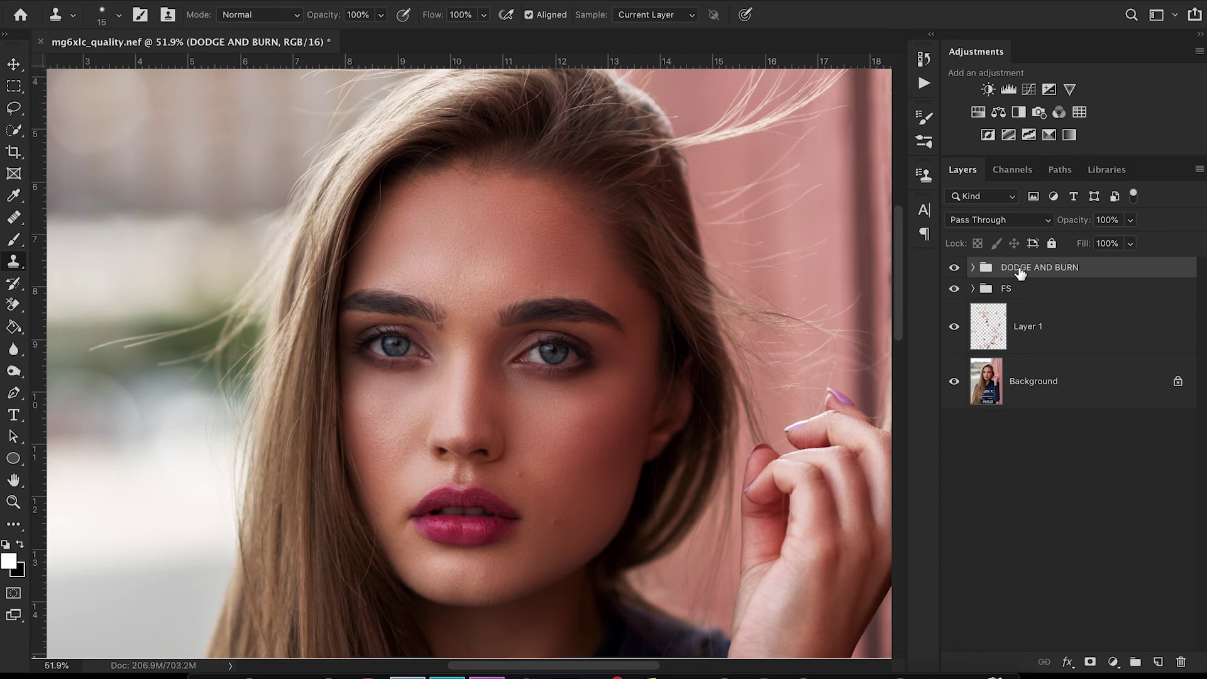
# Add a layer mask to the DODGE AND BURN group and invert it to black
pyautogui.hotkey('ctrl', '0')
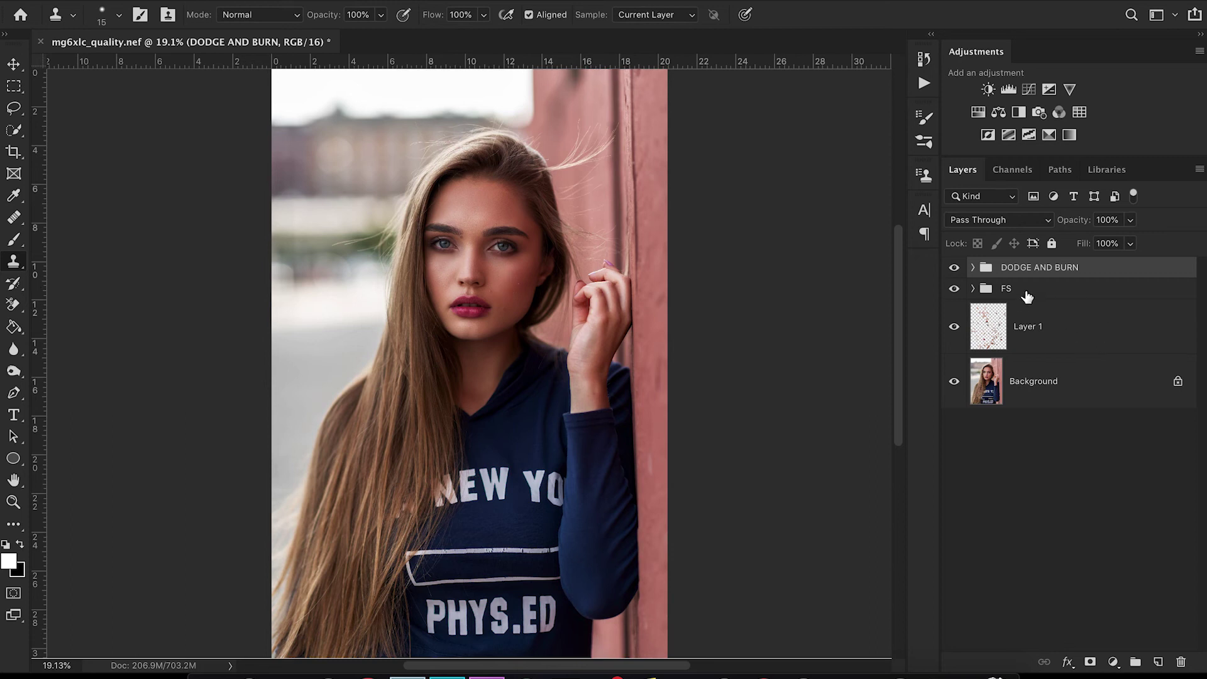
pyautogui.click(1091, 662)
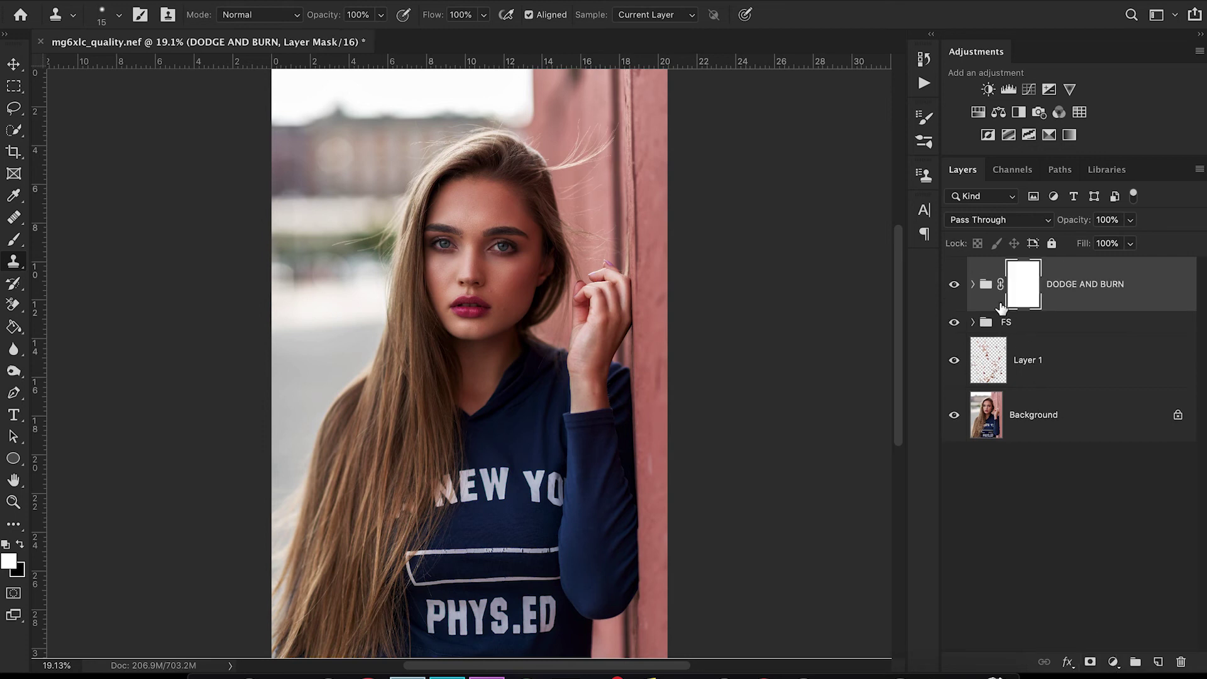
pyautogui.press('super+i')
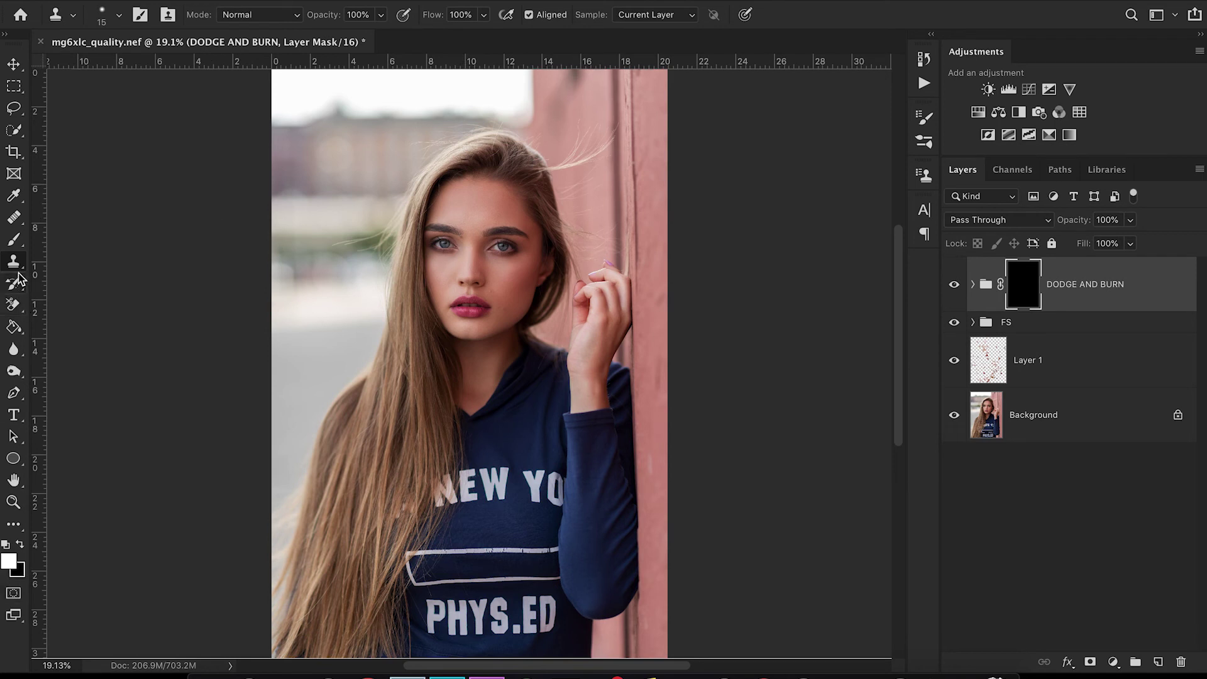
# Paint white over the face on the DODGE AND BURN group's mask with a soft brush
pyautogui.moveTo(19, 241); pyautogui.dragTo(70, 239)
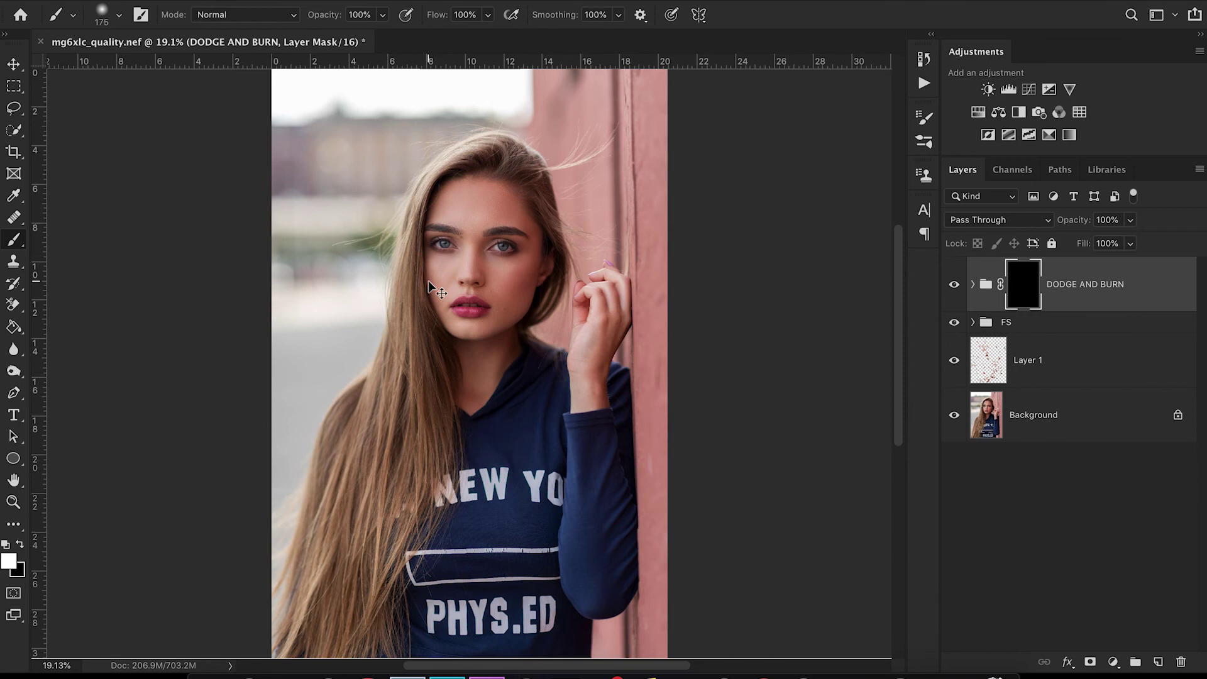
pyautogui.press('super+equal')
pyautogui.press('super+equal')
pyautogui.press('super+equal')
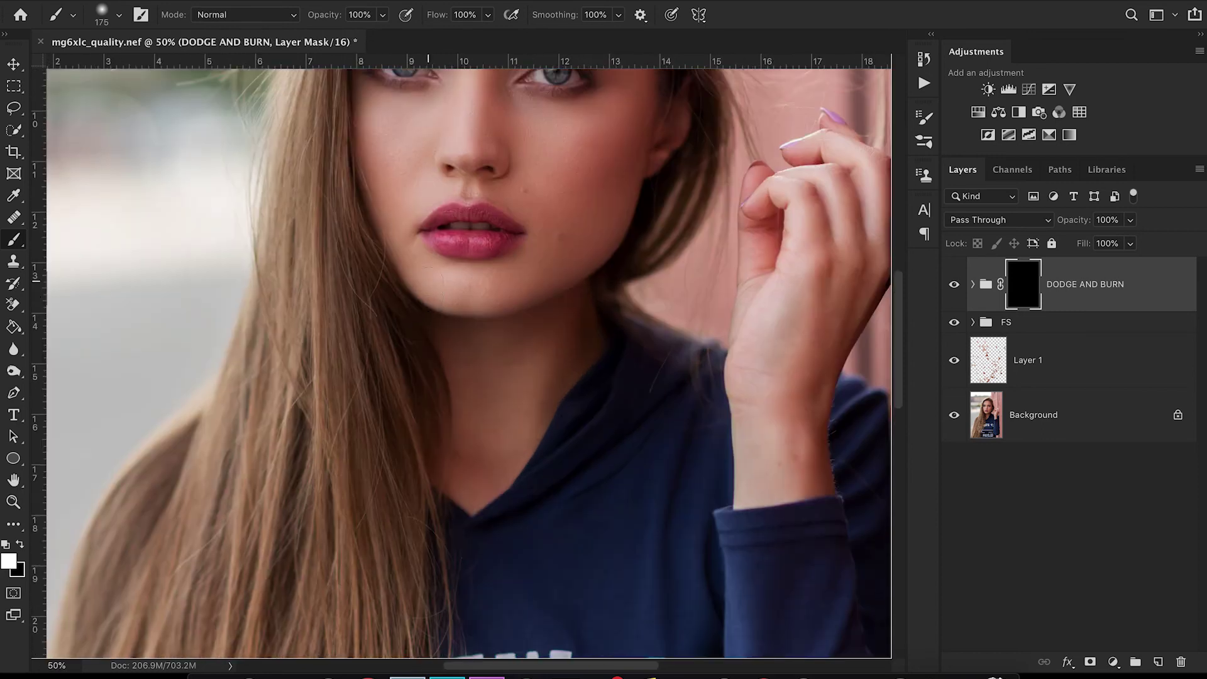
pyautogui.scroll(5, 428, 280)
pyautogui.press(']')
pyautogui.press(']')
pyautogui.press(']')
pyautogui.moveTo(440, 145)
pyautogui.mouseDown()
pyautogui.moveTo(377, 208)
pyautogui.moveTo(402, 152)
pyautogui.moveTo(400, 195)
pyautogui.moveTo(547, 134)
pyautogui.moveTo(493, 350)
pyautogui.moveTo(598, 229)
pyautogui.moveTo(478, 374)
pyautogui.moveTo(595, 409)
pyautogui.moveTo(623, 237)
pyautogui.moveTo(404, 310)
pyautogui.moveTo(517, 455)
pyautogui.moveTo(485, 337)
pyautogui.moveTo(534, 350)
pyautogui.moveTo(625, 328)
pyautogui.moveTo(623, 234)
pyautogui.mouseUp()
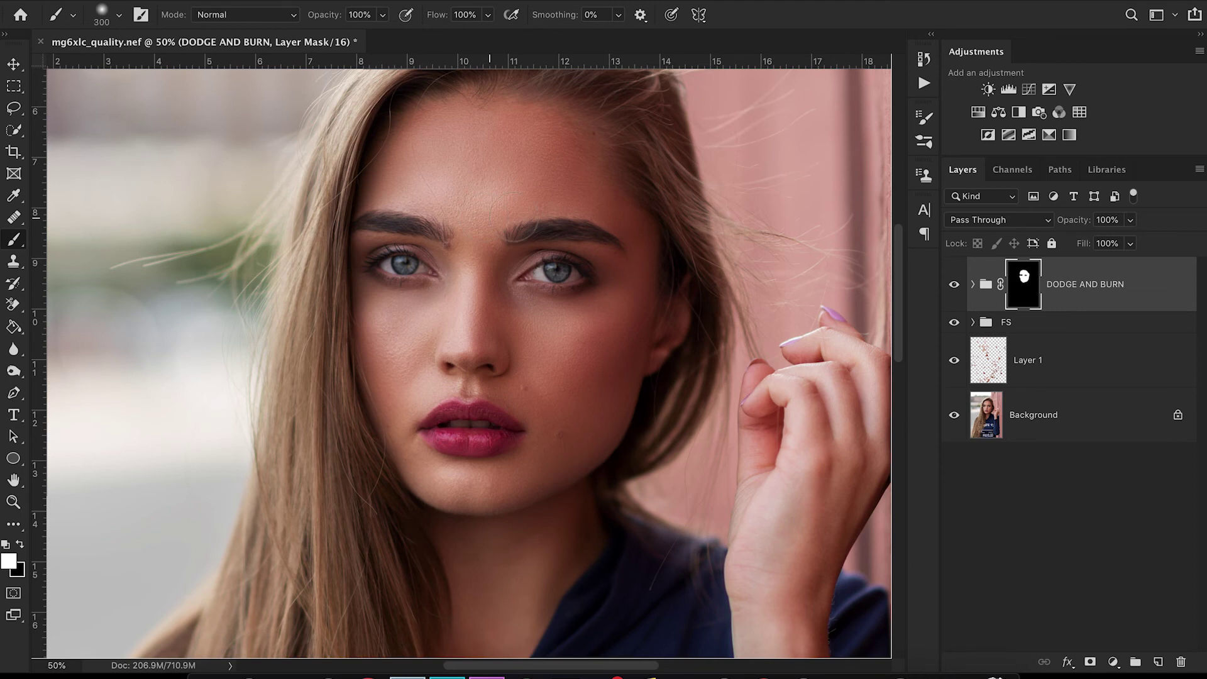
pyautogui.moveTo(410, 370)
pyautogui.mouseDown()
pyautogui.moveTo(387, 347)
pyautogui.moveTo(399, 424)
pyautogui.moveTo(439, 479)
pyautogui.moveTo(389, 395)
pyautogui.moveTo(368, 301)
pyautogui.moveTo(391, 304)
pyautogui.moveTo(352, 262)
pyautogui.moveTo(378, 234)
pyautogui.moveTo(354, 253)
pyautogui.moveTo(405, 236)
pyautogui.moveTo(451, 261)
pyautogui.moveTo(413, 230)
pyautogui.moveTo(370, 220)
pyautogui.moveTo(457, 239)
pyautogui.moveTo(386, 206)
pyautogui.mouseUp()
# Set the DODGE AND BURN group's opacity to 70% and compare the face with and without the group
pyautogui.click(1130, 220)
pyautogui.moveTo(1127, 242); pyautogui.dragTo(1107, 243)
pyautogui.click(956, 284)
pyautogui.click(956, 284)
pyautogui.click(956, 284)
pyautogui.click(956, 284)
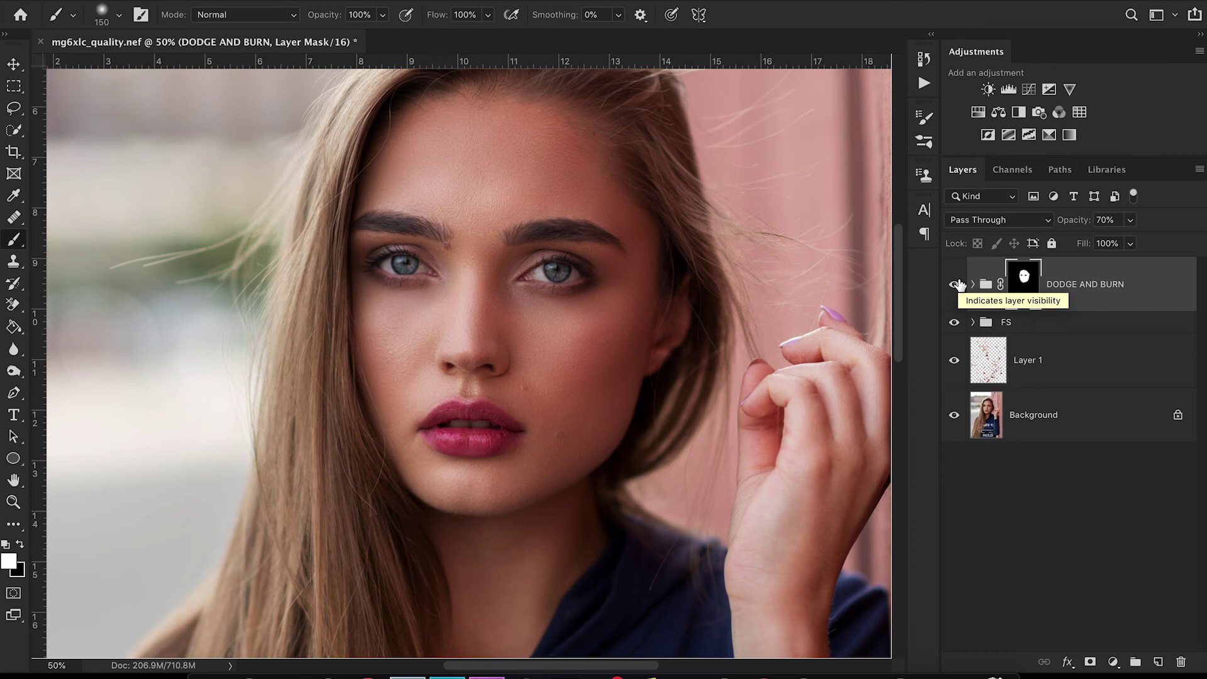
# Set the DODGE AND BURN group's opacity to 50% while viewing the whole portrait
pyautogui.hotkey('ctrl', '0')
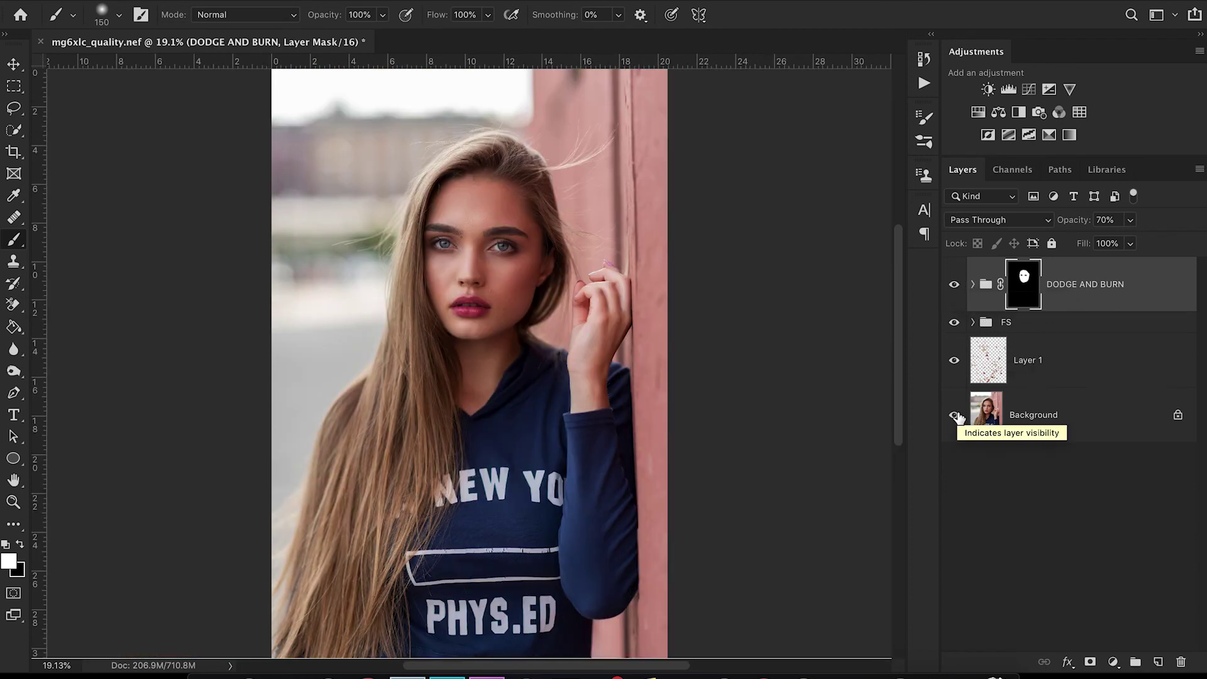
pyautogui.click(1130, 220)
pyautogui.moveTo(1132, 239); pyautogui.dragTo(1117, 242)
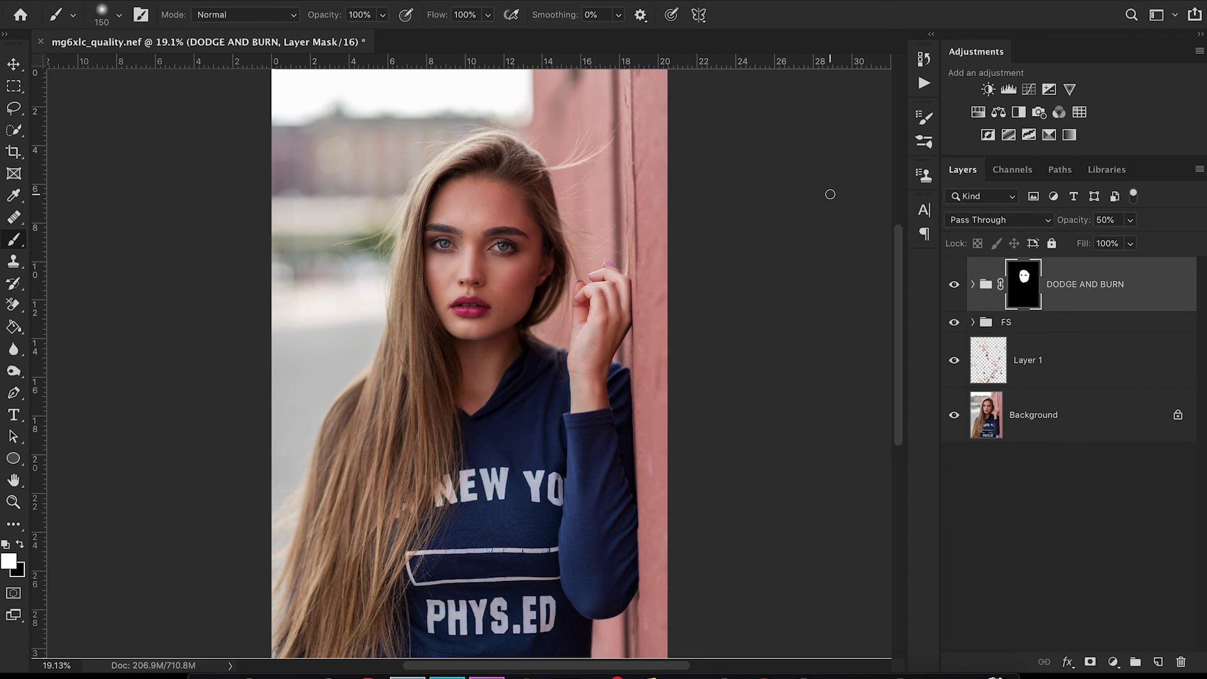
# Compare the retouched portrait with the original Background layer alone, for the whole image and close up on the face
pyautogui.keyDown('alt'); pyautogui.click(955, 409); pyautogui.keyUp('alt')
pyautogui.keyDown('alt'); pyautogui.click(956, 409); pyautogui.keyUp('alt')
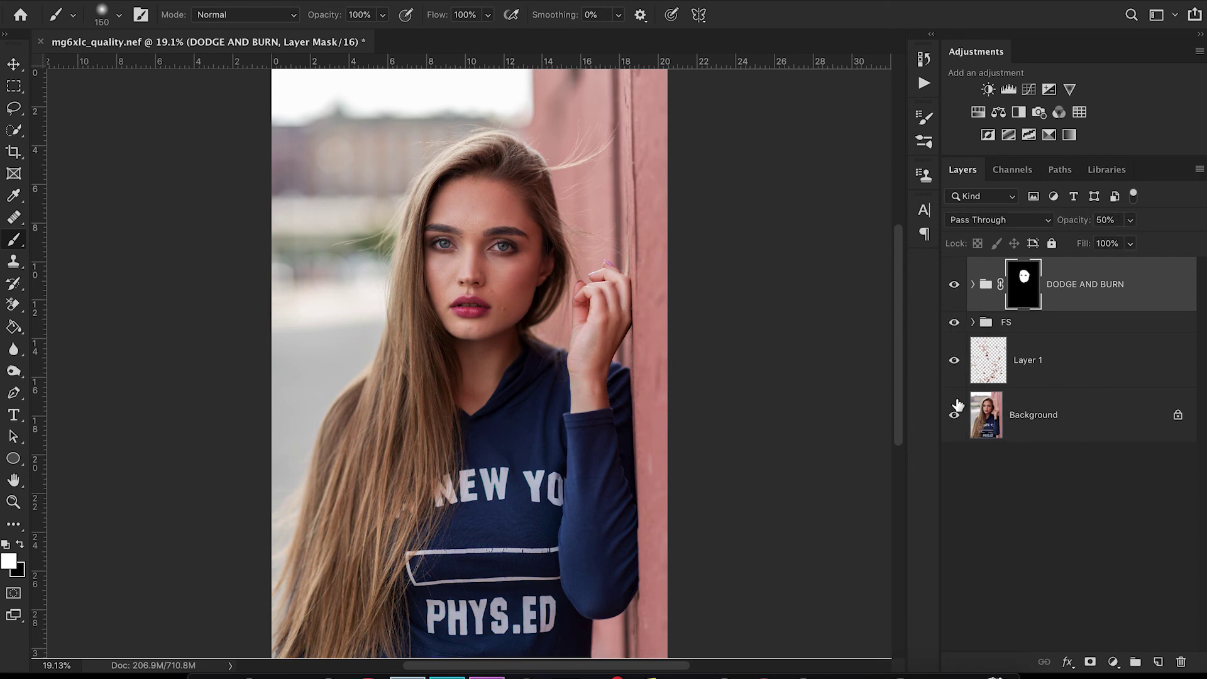
pyautogui.keyDown('alt'); pyautogui.click(955, 408); pyautogui.keyUp('alt')
pyautogui.keyDown('alt'); pyautogui.click(957, 405); pyautogui.keyUp('alt')
pyautogui.scroll(1, 447, 293)
pyautogui.scroll(5, 445, 294)
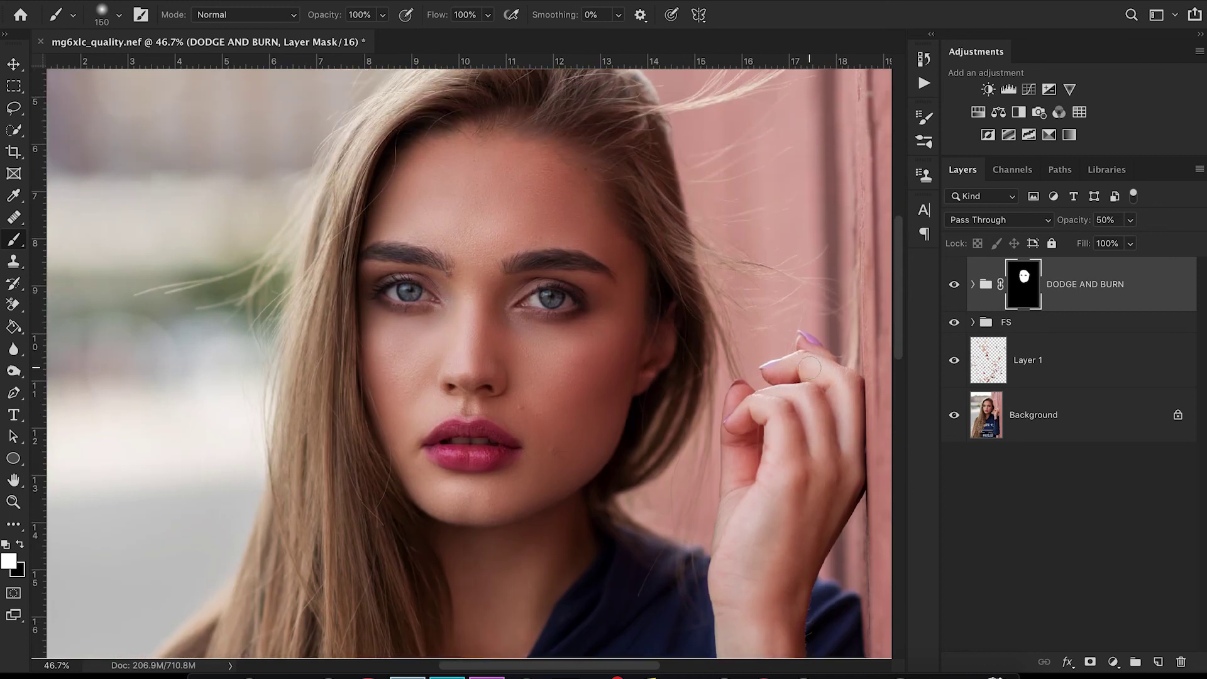
pyautogui.keyDown('alt'); pyautogui.click(956, 402); pyautogui.keyUp('alt')
pyautogui.keyDown('alt'); pyautogui.click(957, 401); pyautogui.keyUp('alt')
pyautogui.keyDown('alt'); pyautogui.click(957, 401); pyautogui.keyUp('alt')
pyautogui.keyDown('alt'); pyautogui.click(956, 400); pyautogui.keyUp('alt')
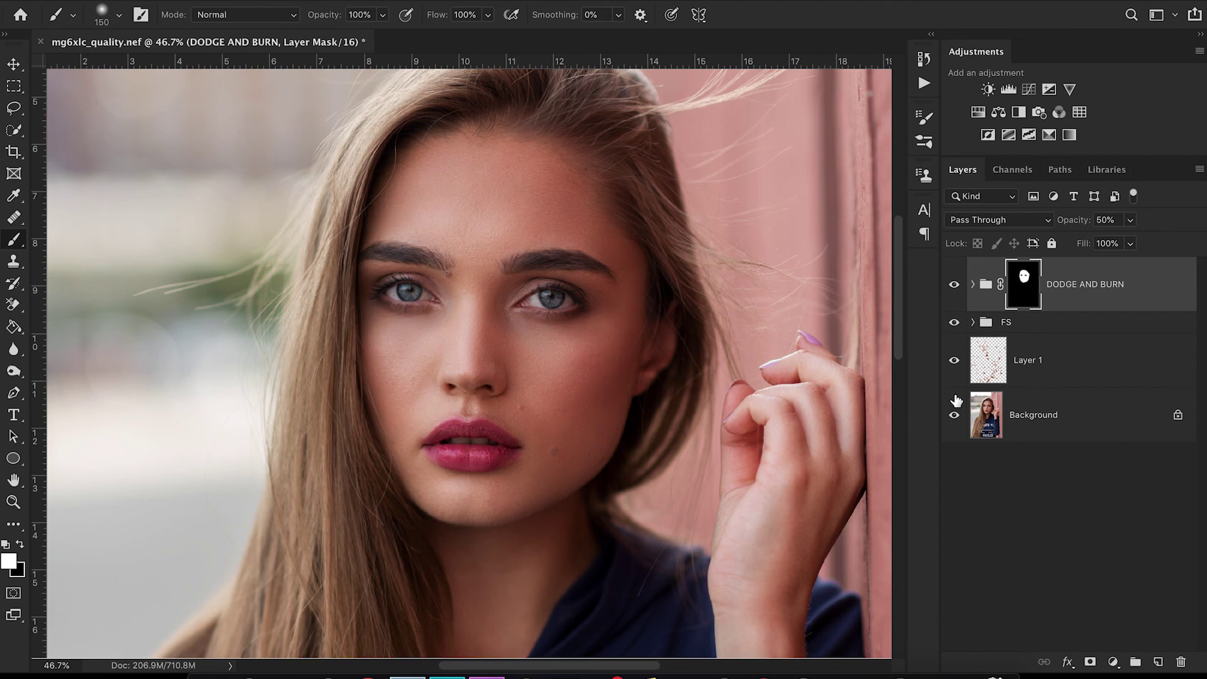